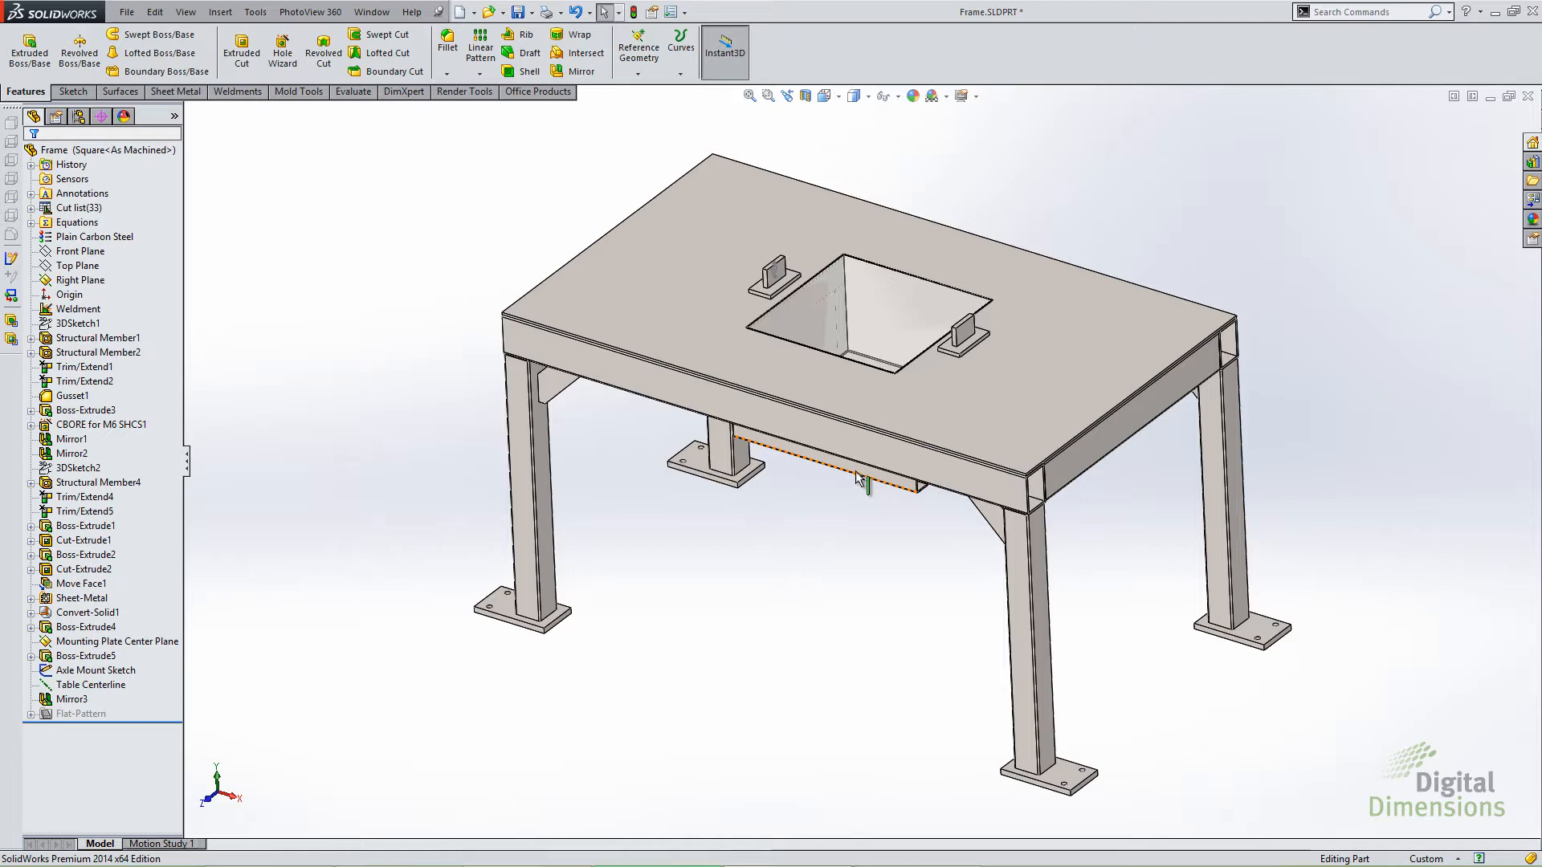
Step: Hide the tabletop plate covering the frame and show the list of the part's configurations
middle_click_drag(834, 467, 820, 474)
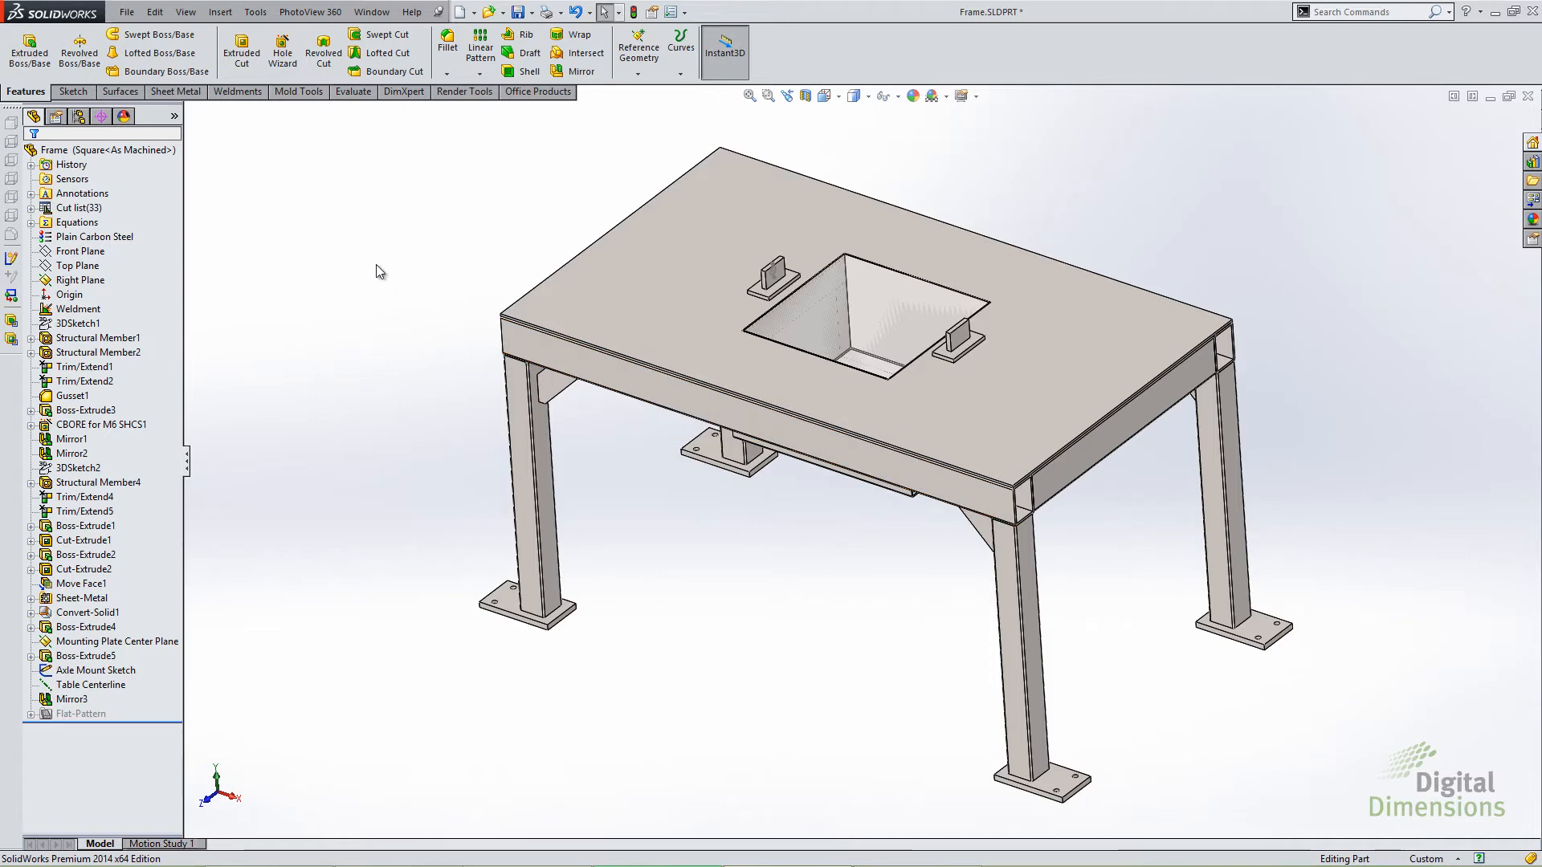
right_click(612, 273)
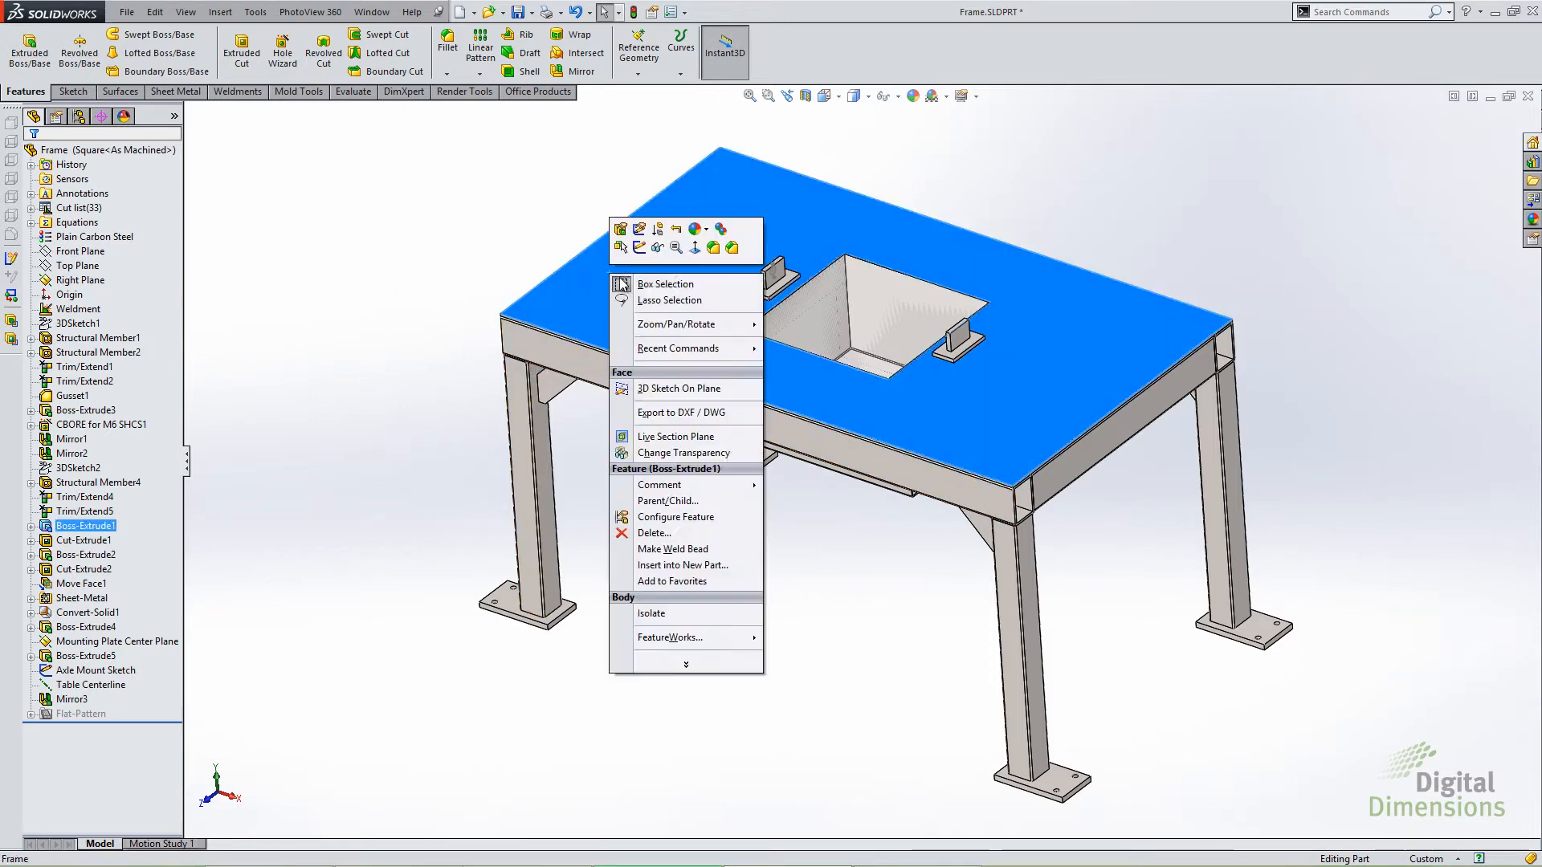
left_click(627, 251)
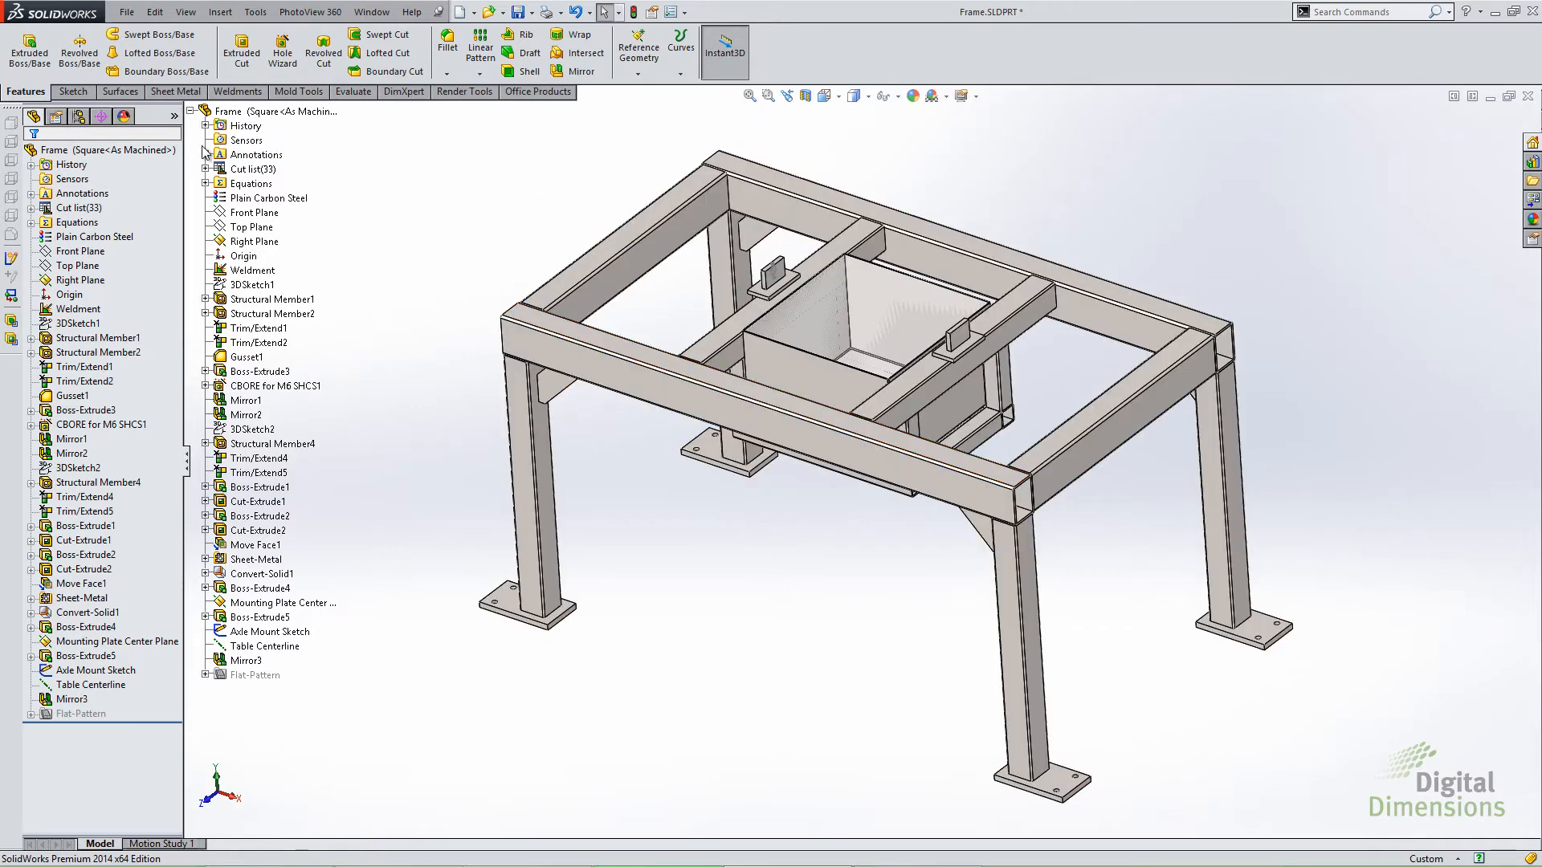
left_click(78, 118)
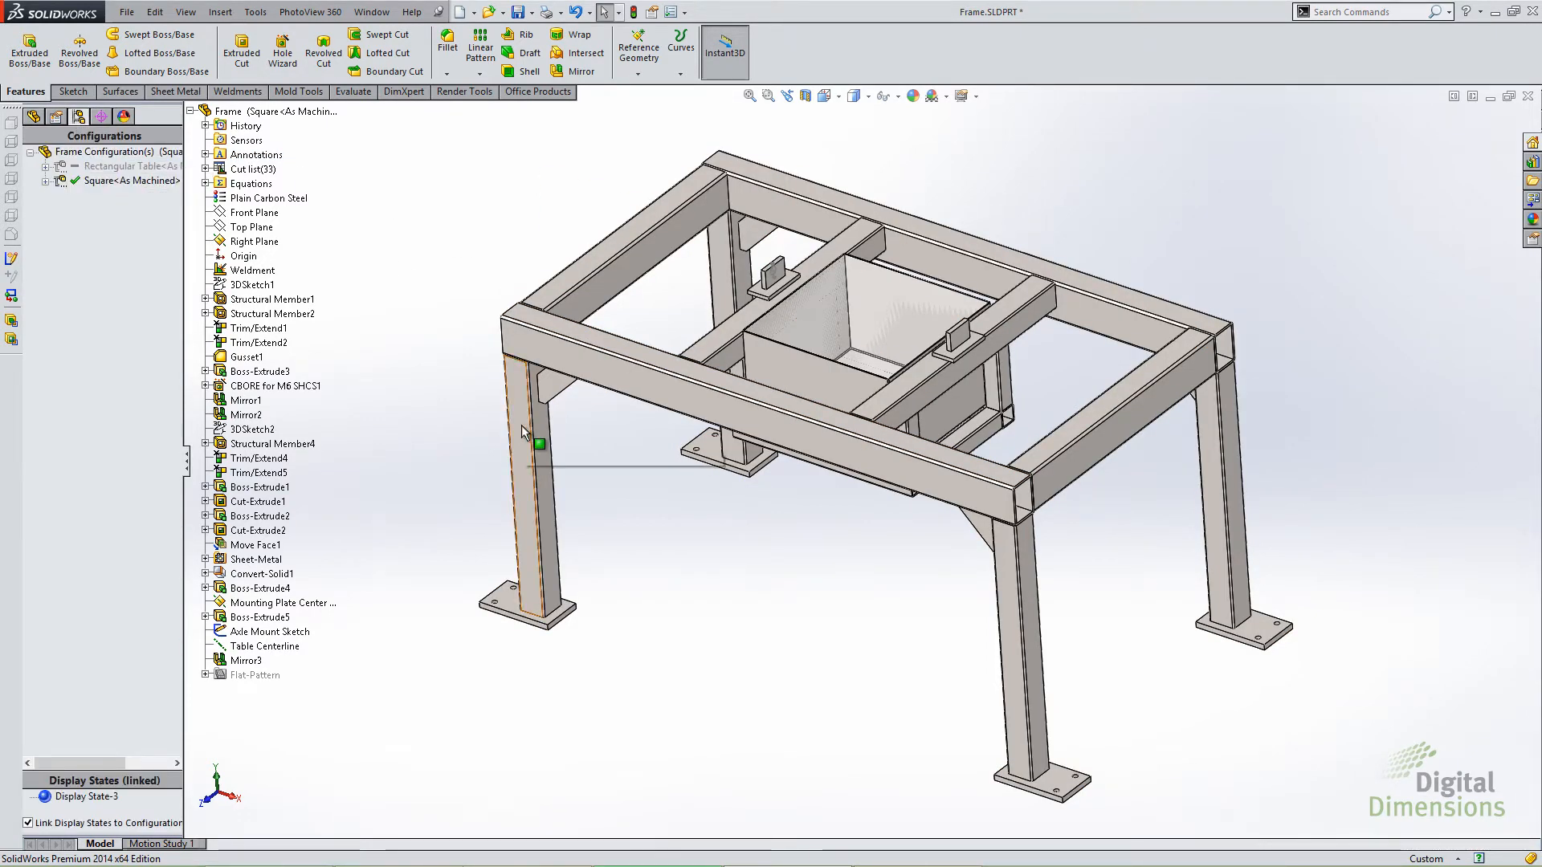
Step: Link the frame's 1200 mm length dimension to "D1@3DSketch1" by equation for this configuration only, and rebuild with updated 3D bounding boxes
left_click(578, 355)
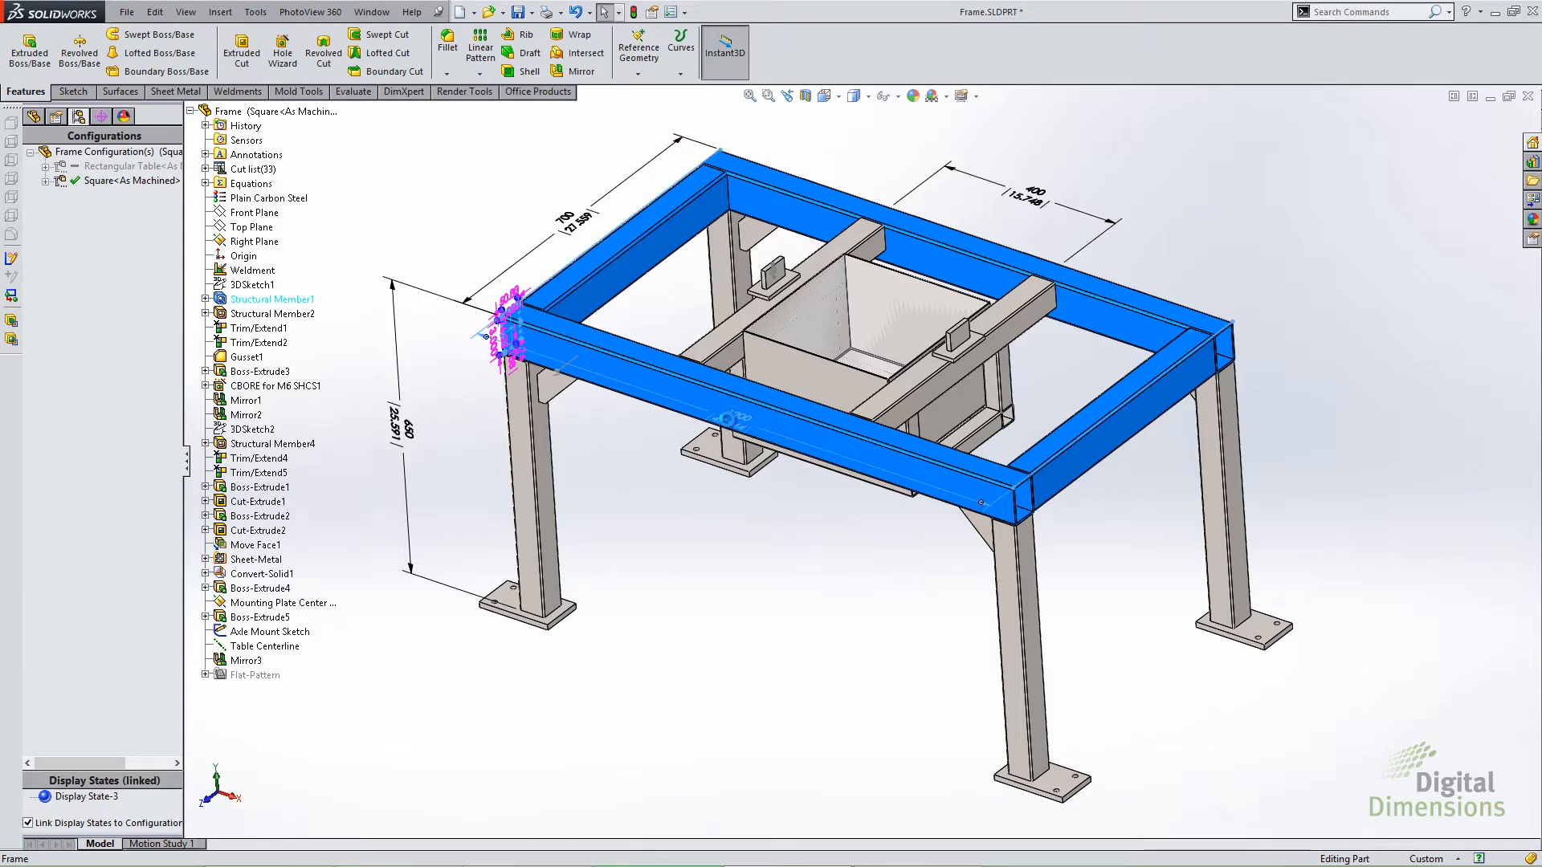
double_click(729, 424)
left_click_drag(721, 382, 608, 355)
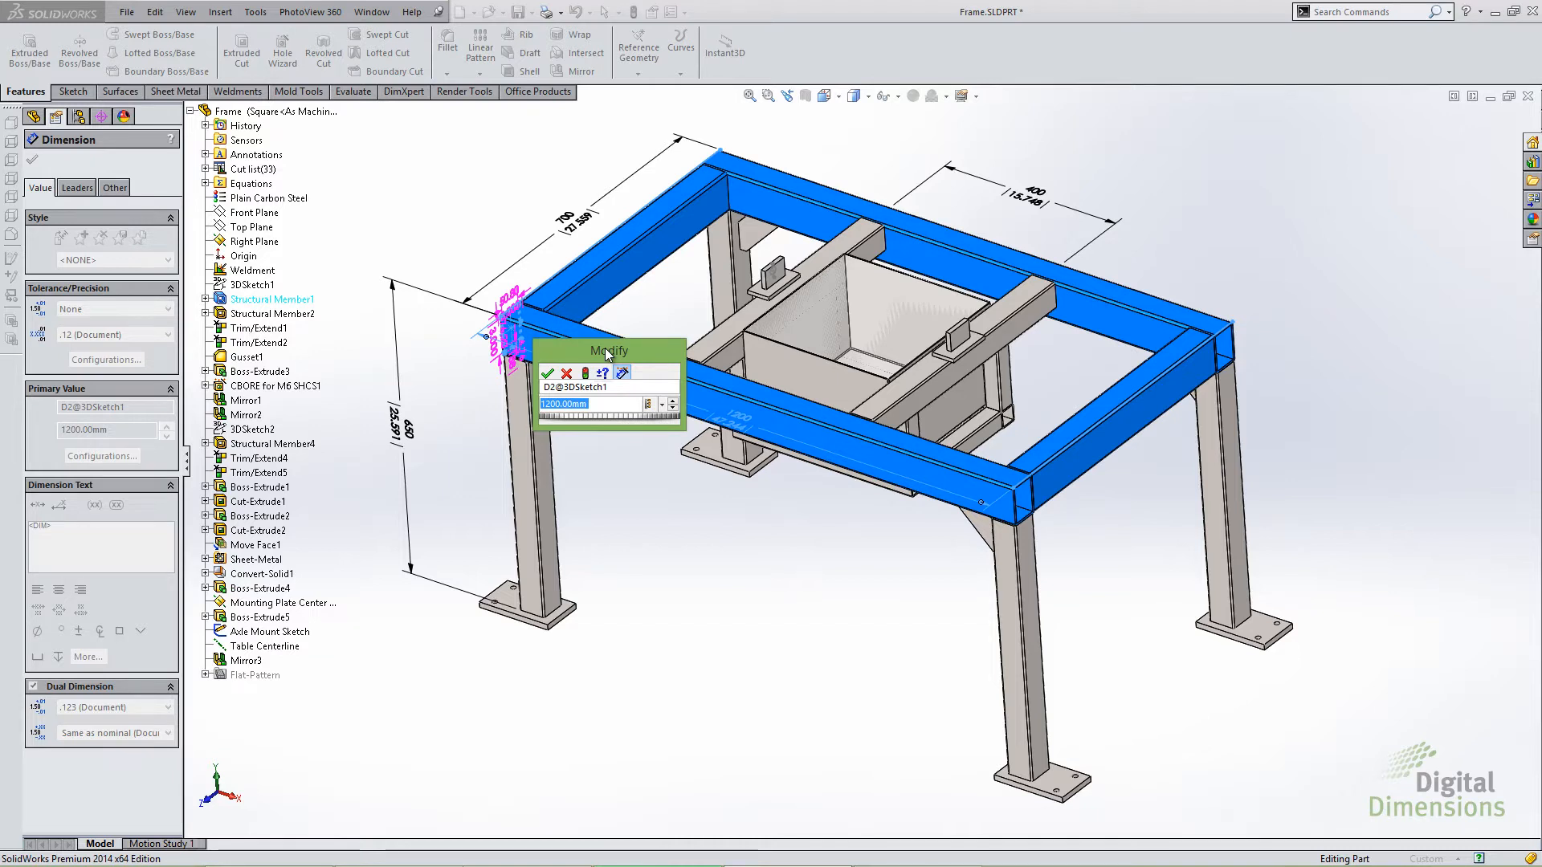
type("=")
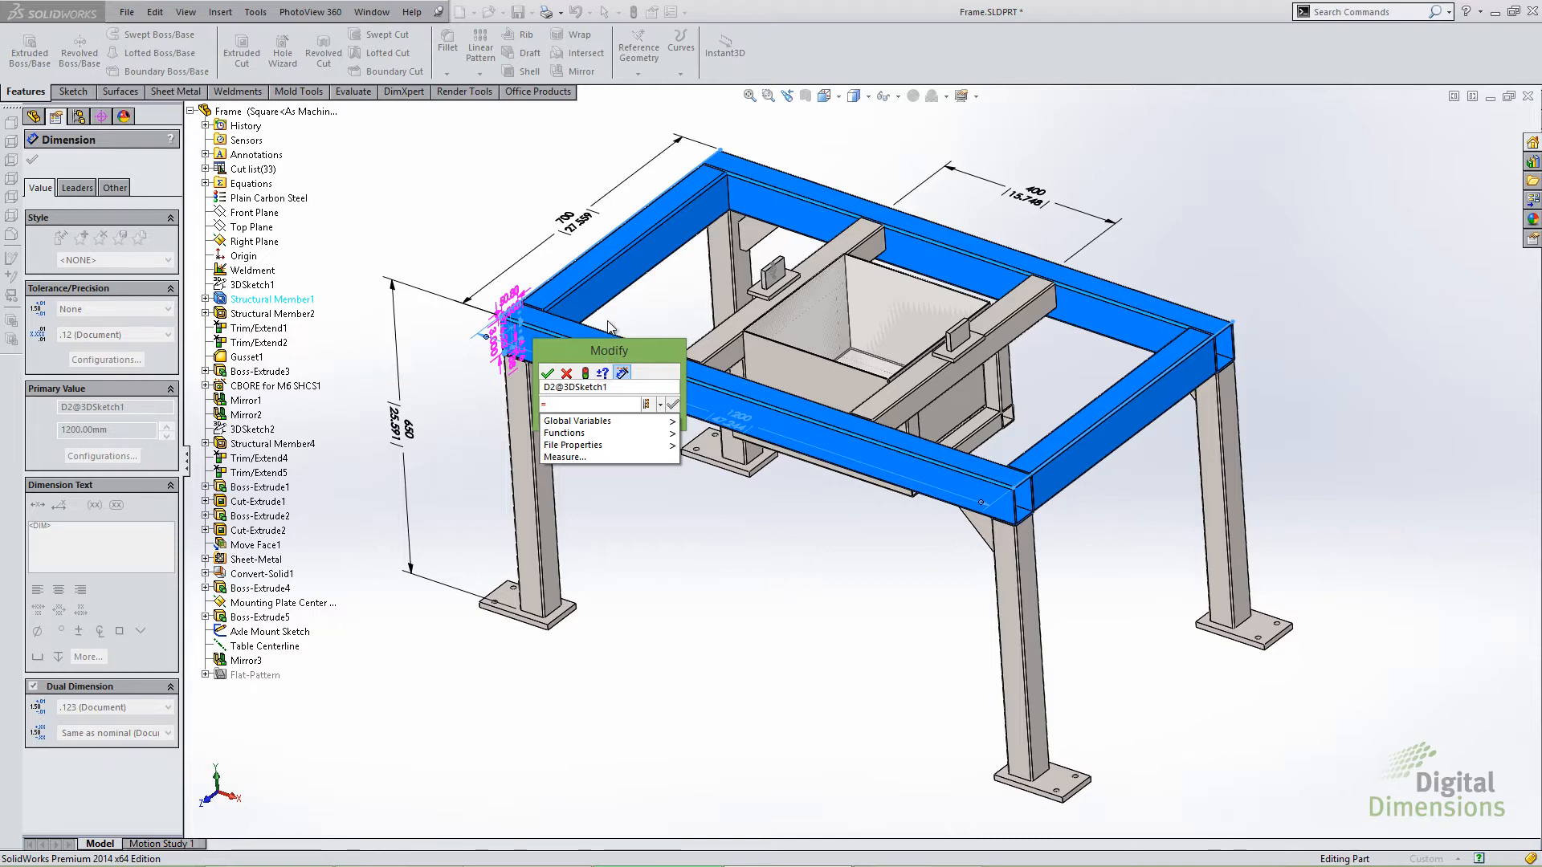
left_click(572, 224)
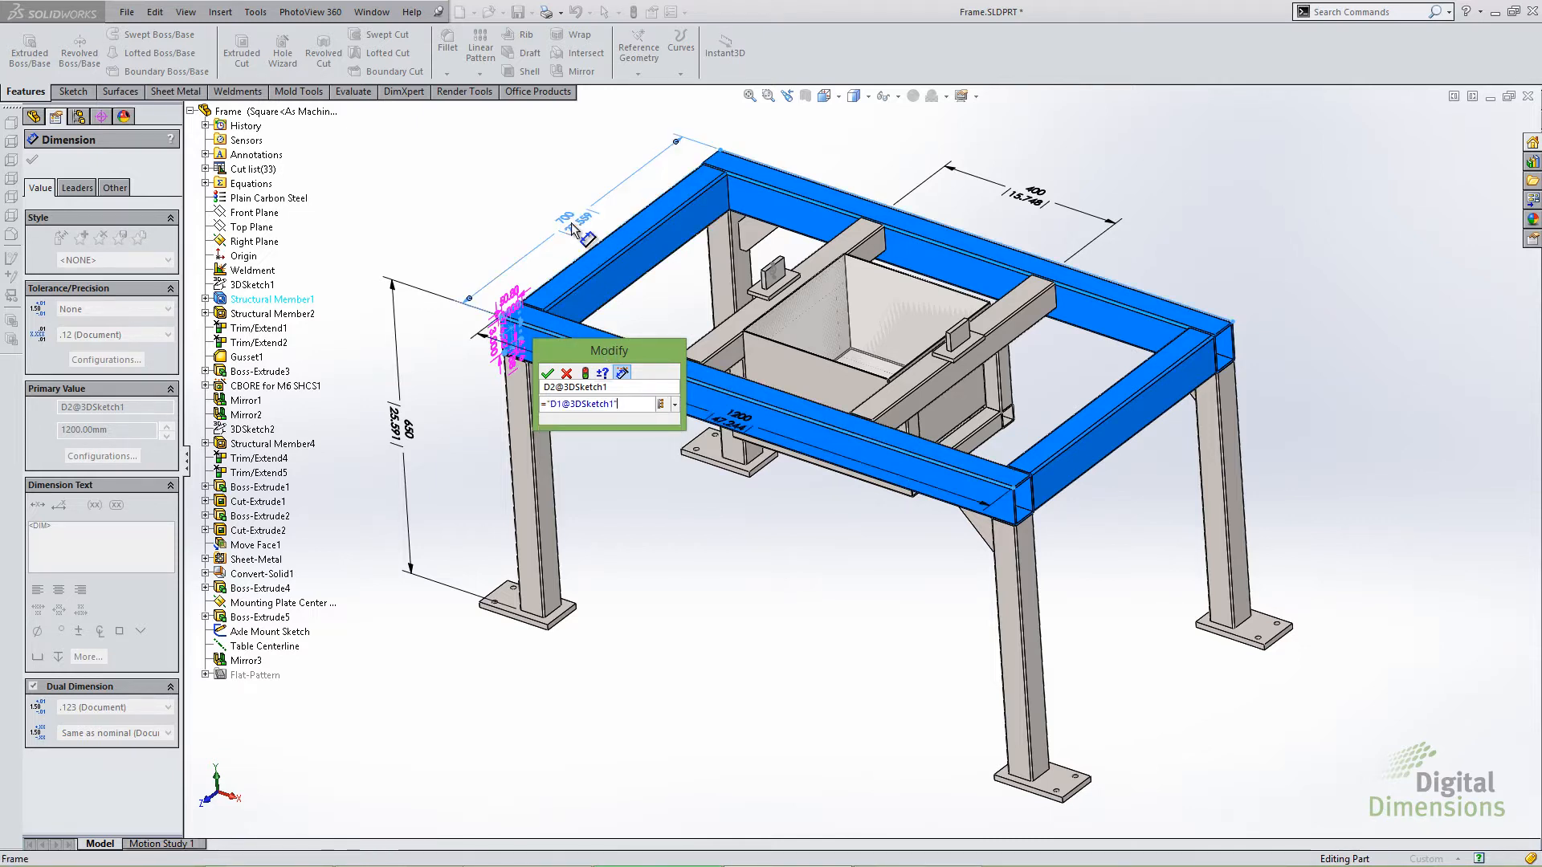
left_click(572, 225)
left_click(675, 406)
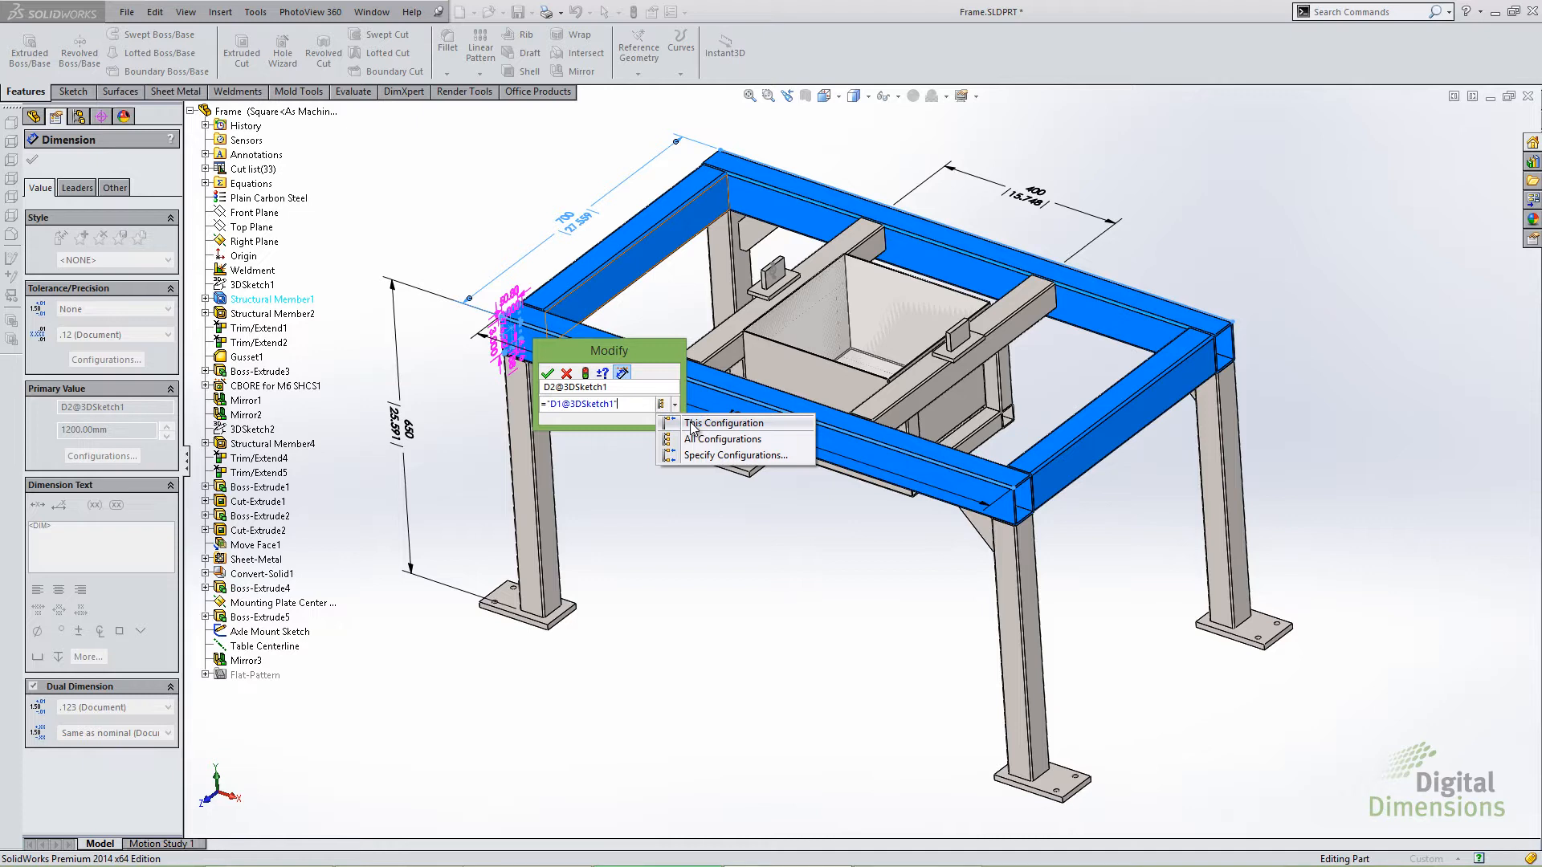
left_click(691, 424)
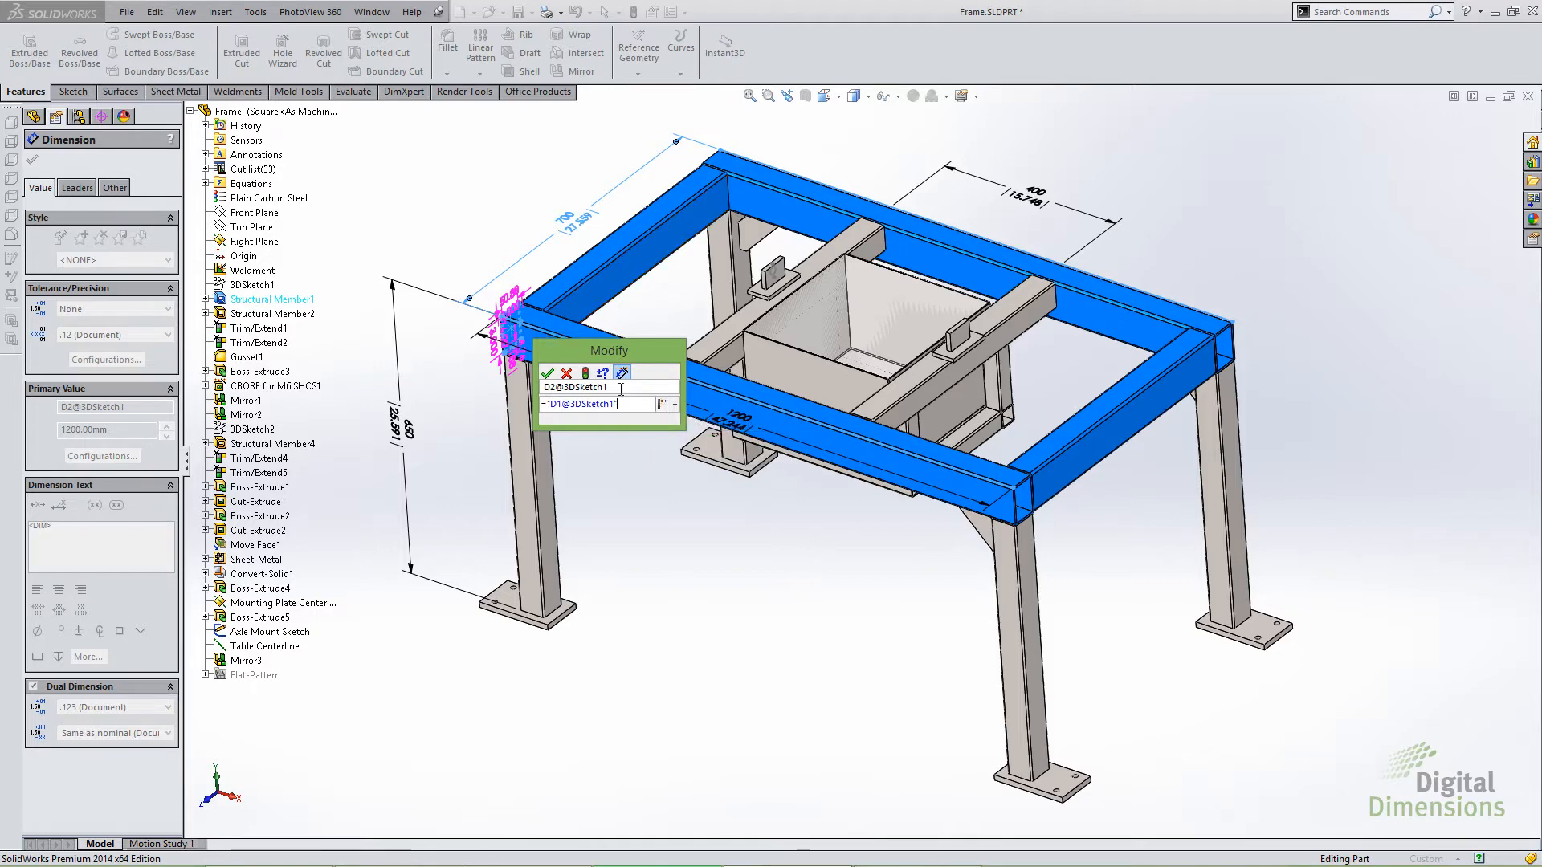
left_click(548, 373)
left_click(633, 11)
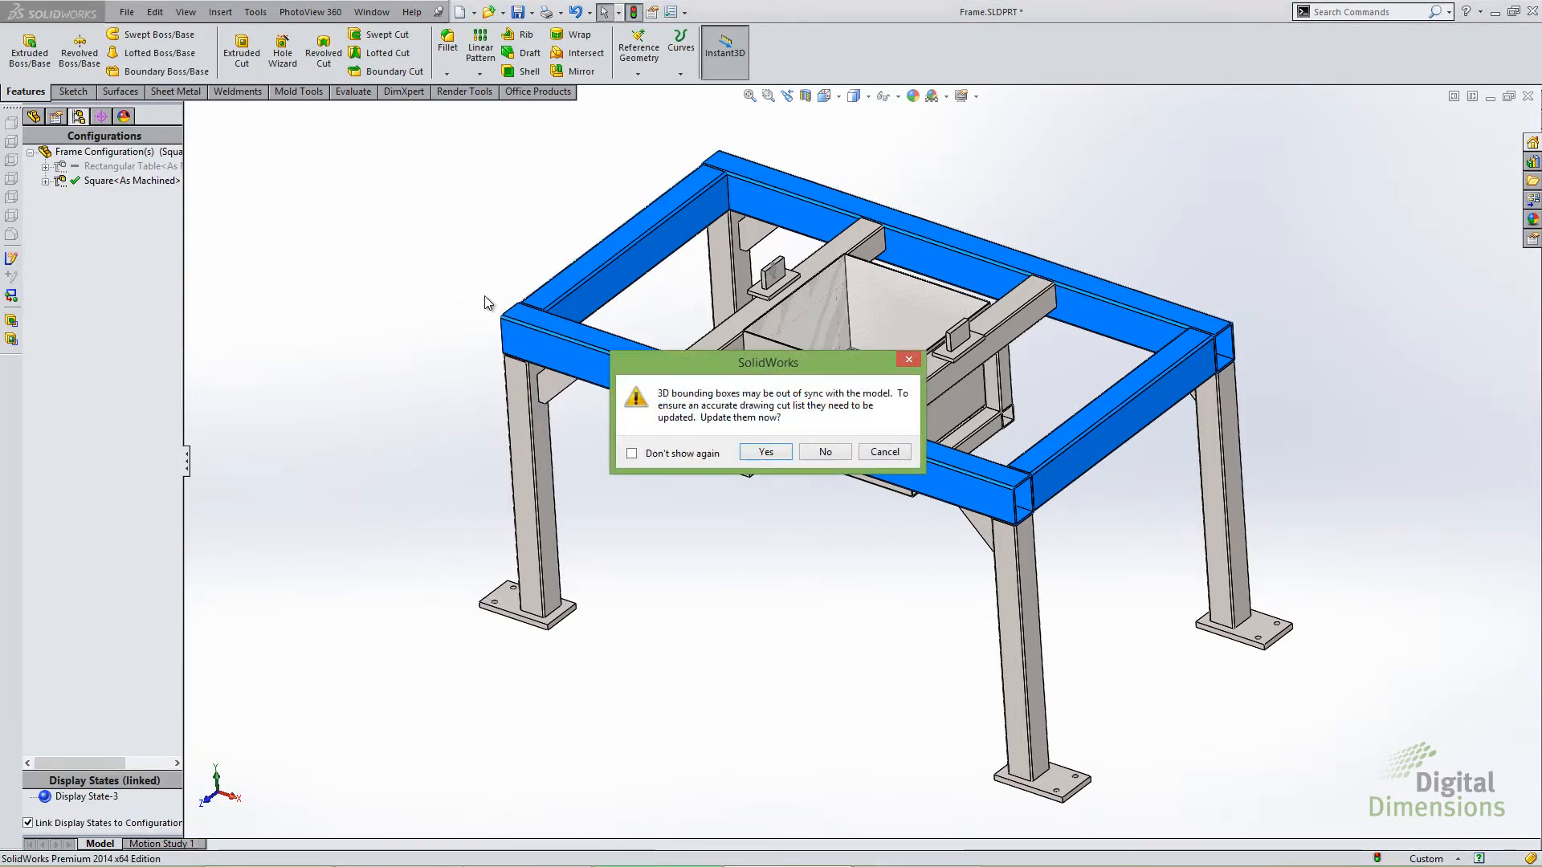
key("Return")
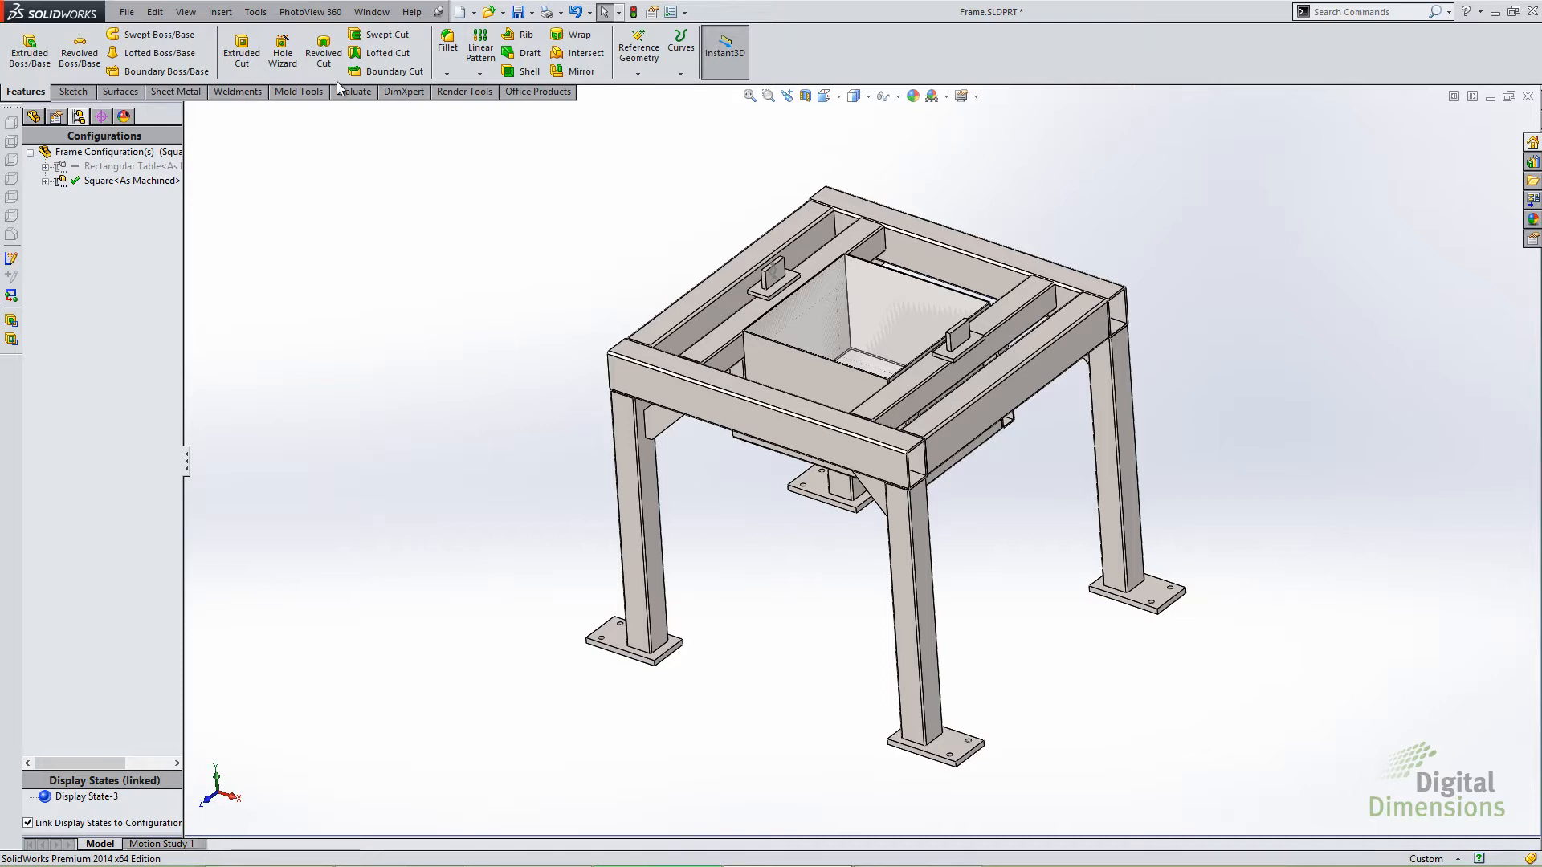
Step: Open the part's equations manager and show the equation view with global variables, features and equations
left_click(259, 14)
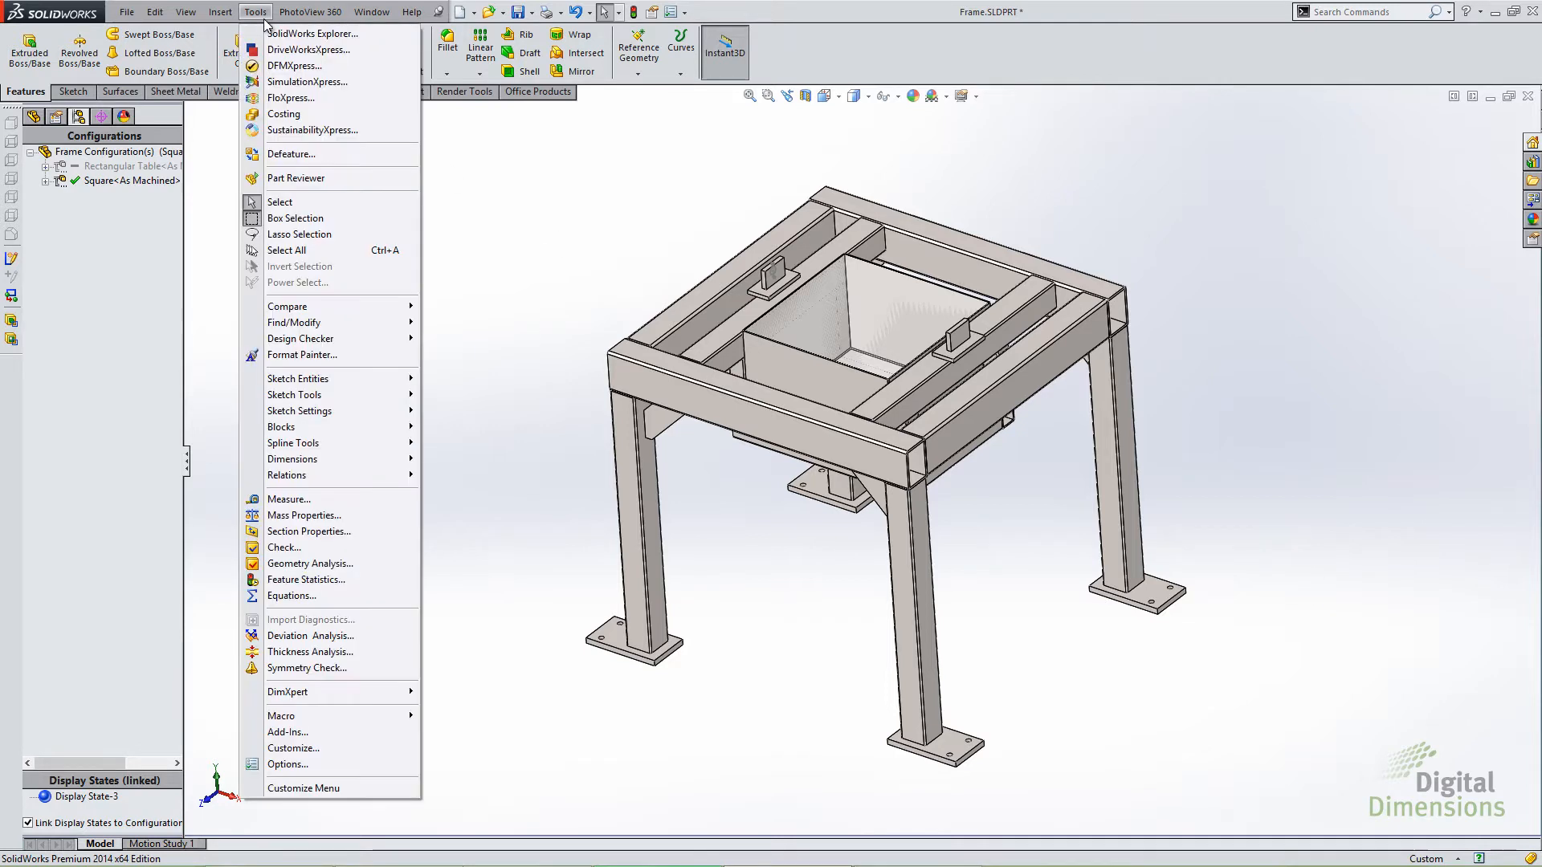
left_click(301, 596)
left_click_drag(372, 132, 424, 190)
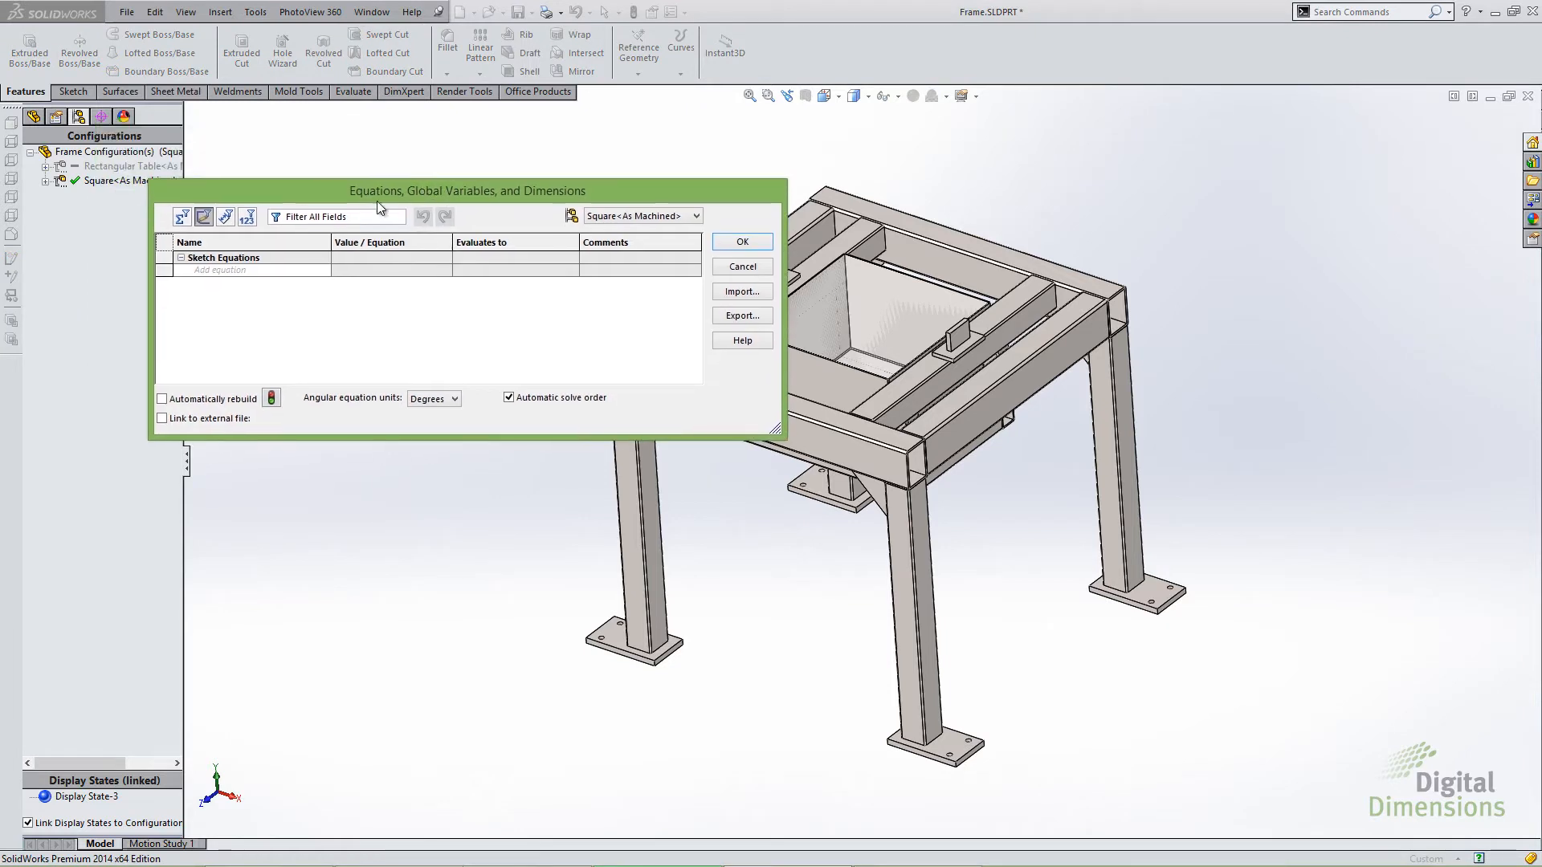
left_click(181, 215)
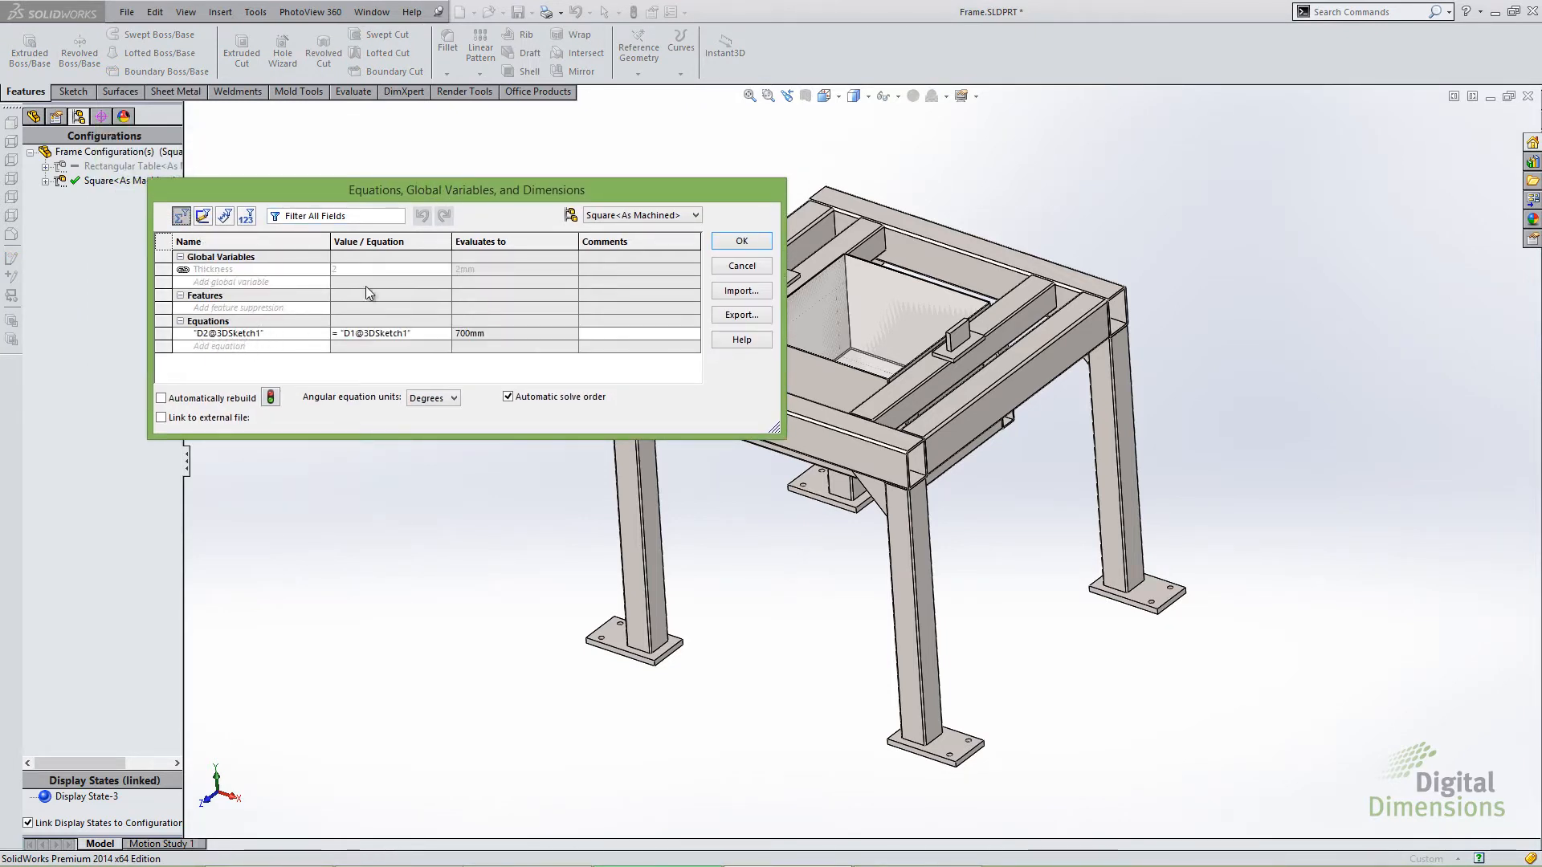
Step: Compare the equations of the Rectangular Table<As Machined> and Square<As Machined> configurations, and show the sketch equation view
left_click(640, 216)
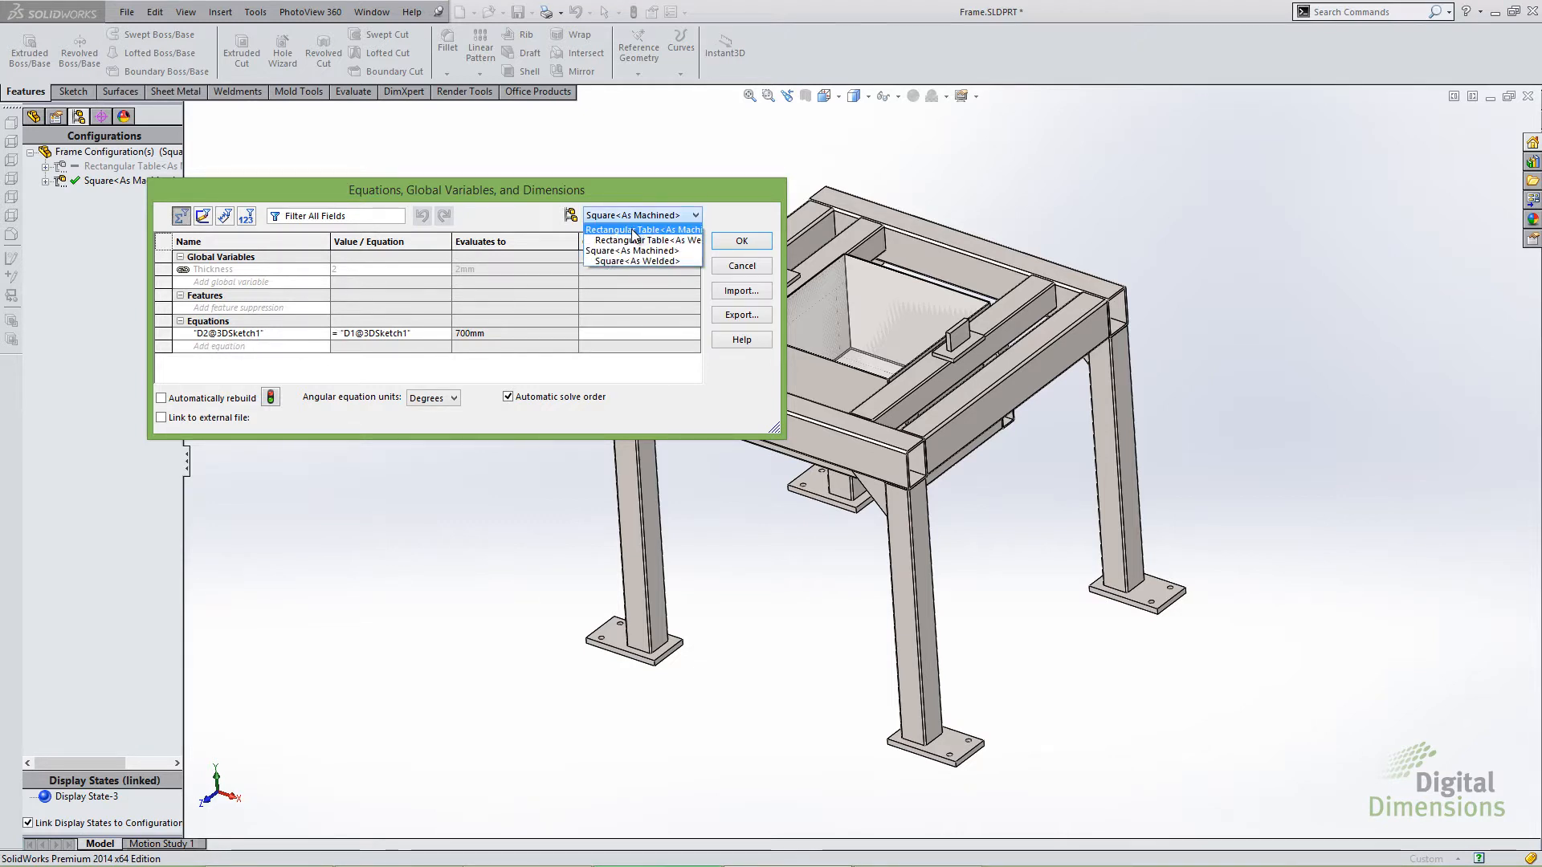
left_click(632, 230)
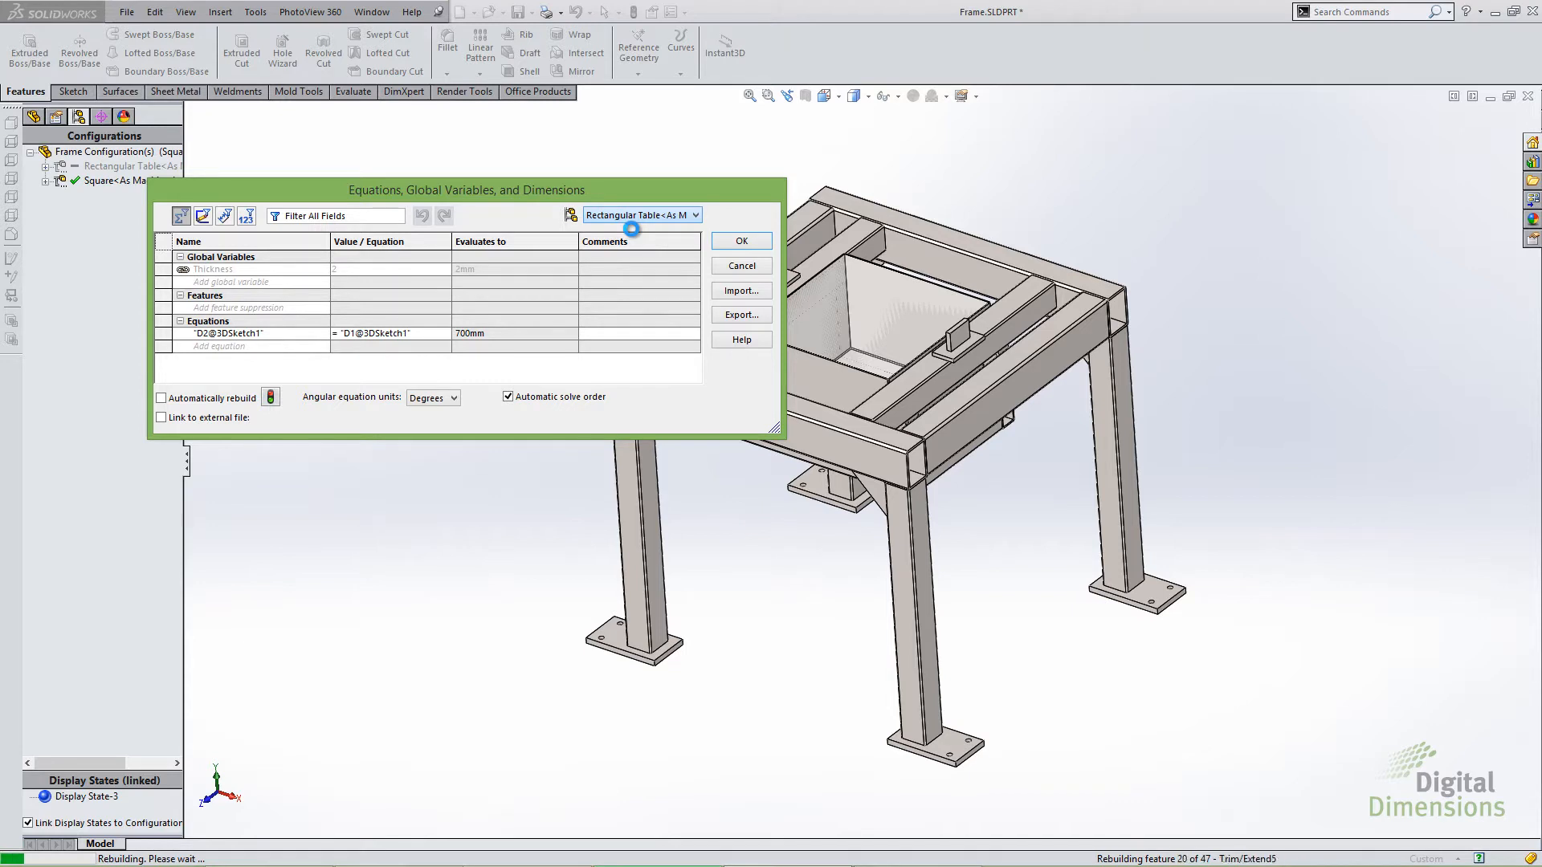
key("Return")
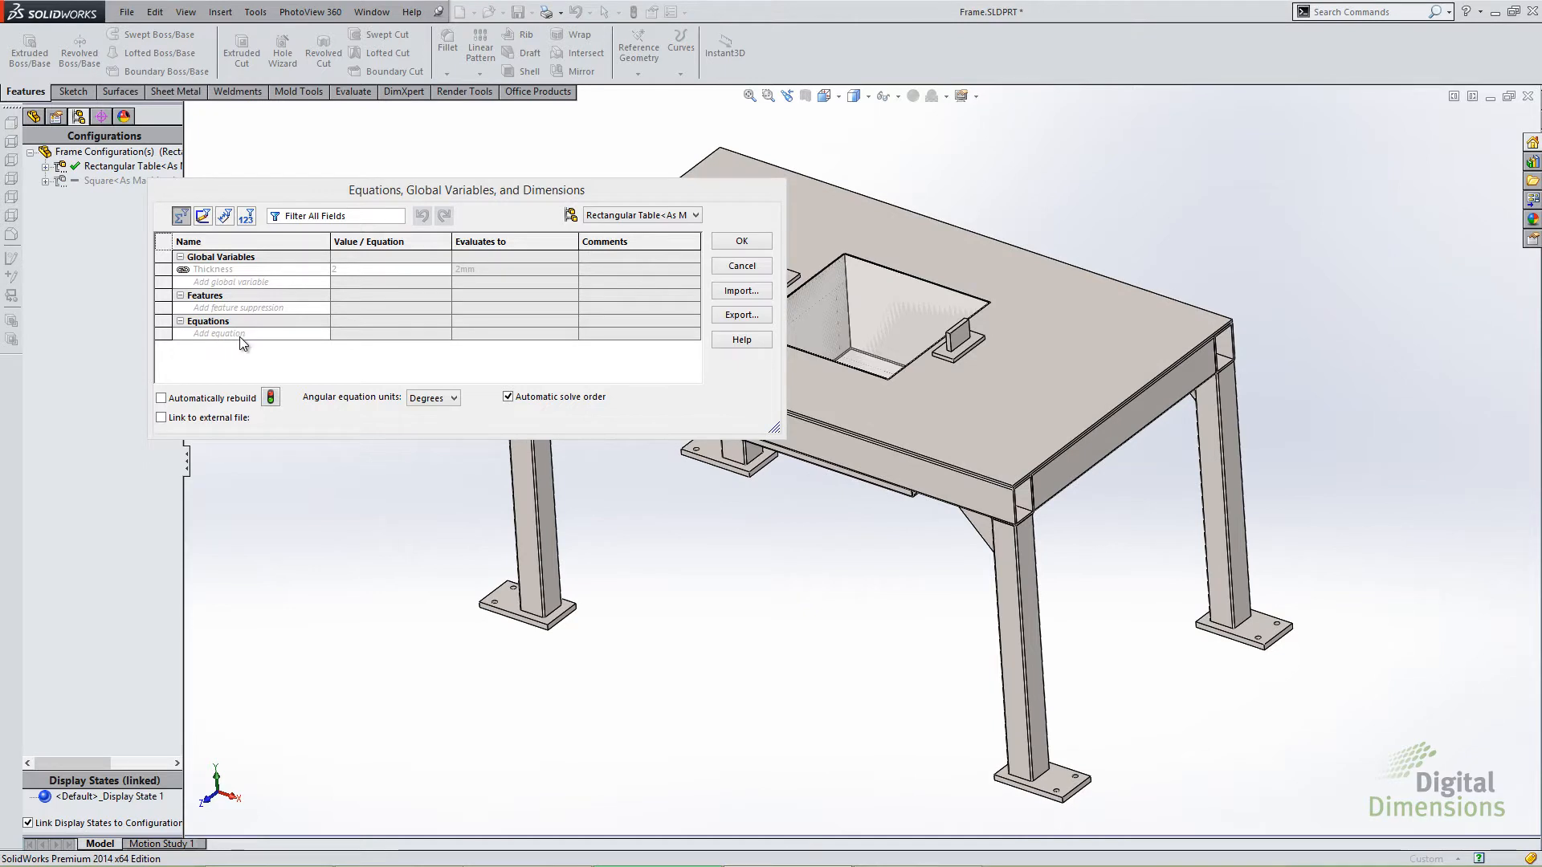
left_click(665, 215)
left_click(616, 251)
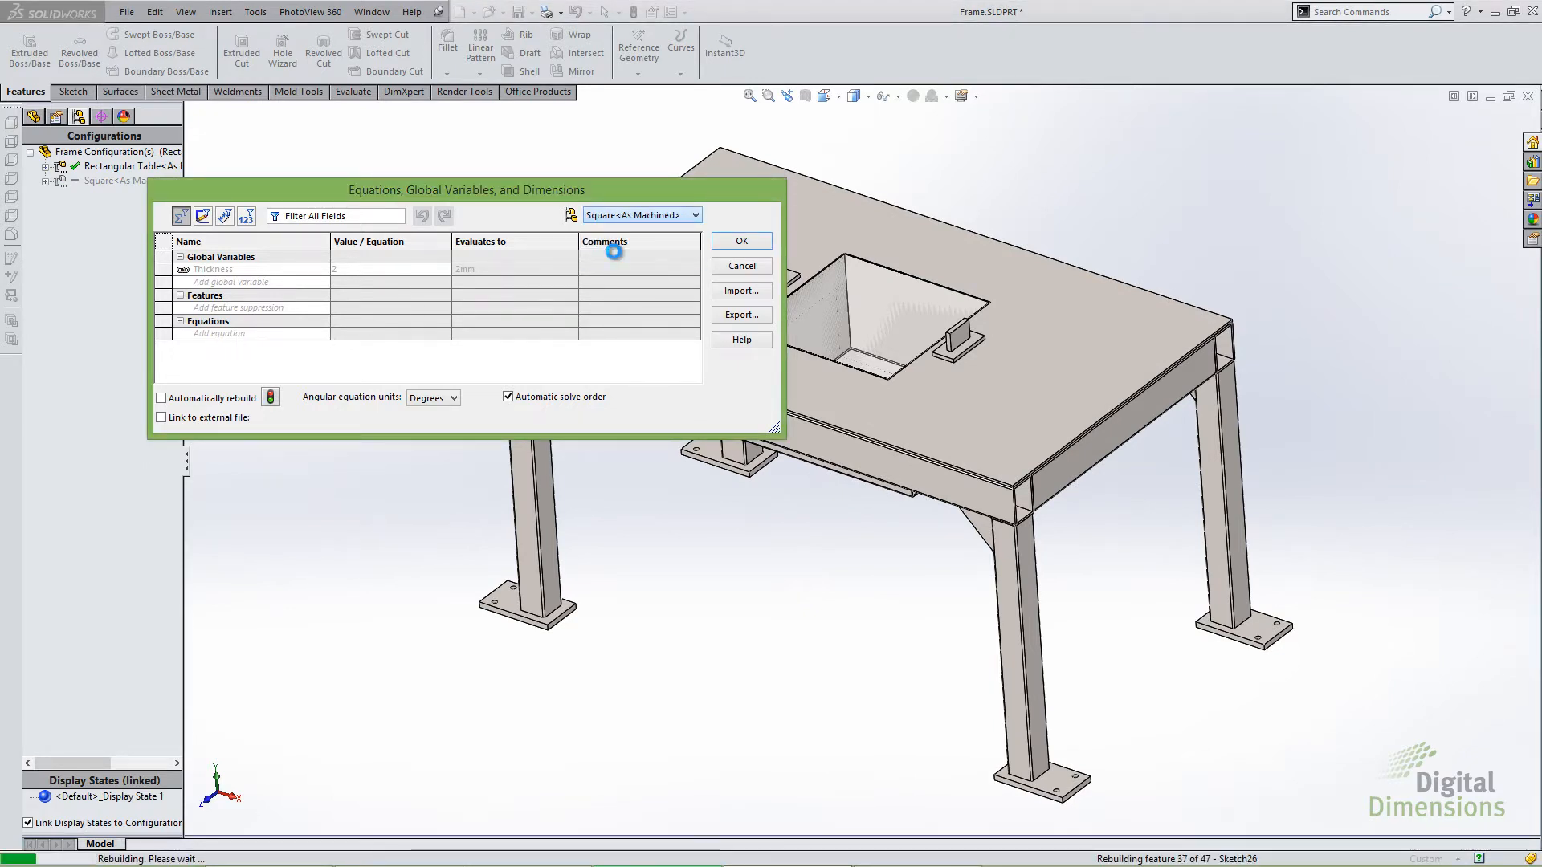
key("Return")
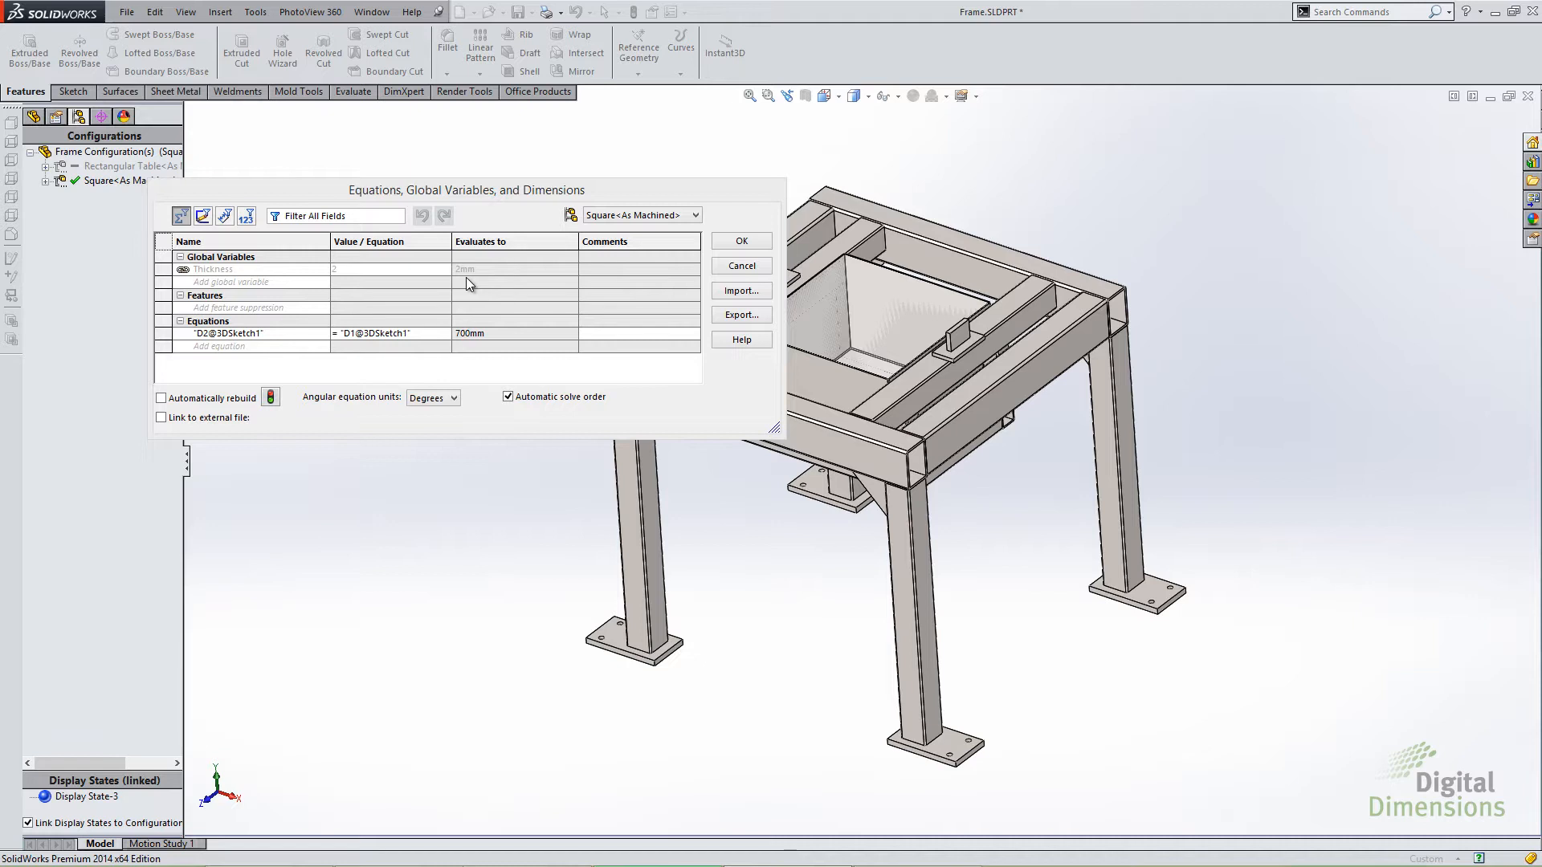
left_click_drag(477, 192, 484, 177)
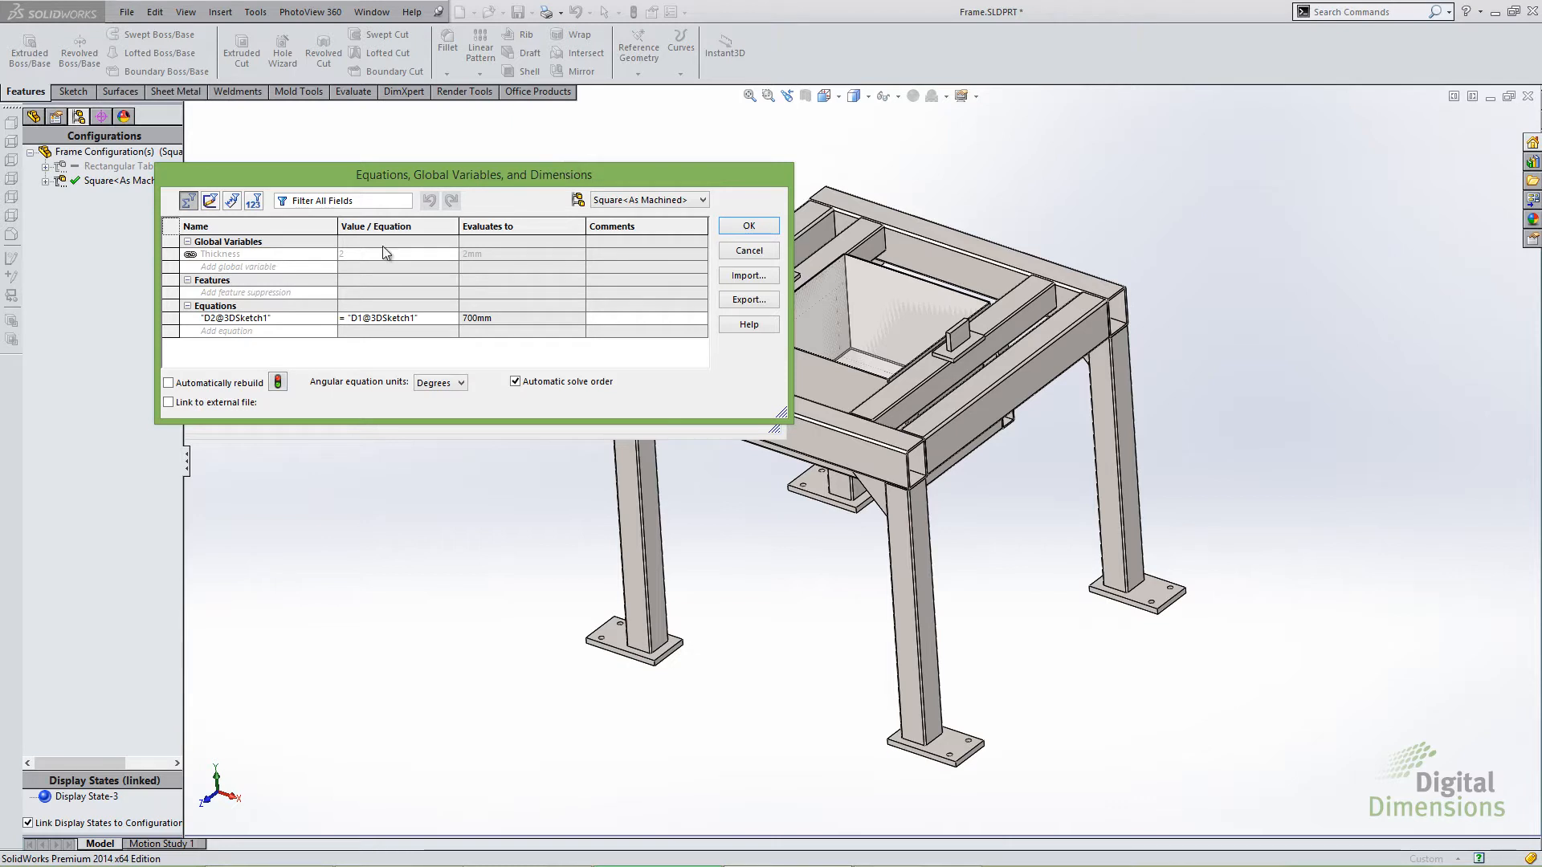
left_click(209, 204)
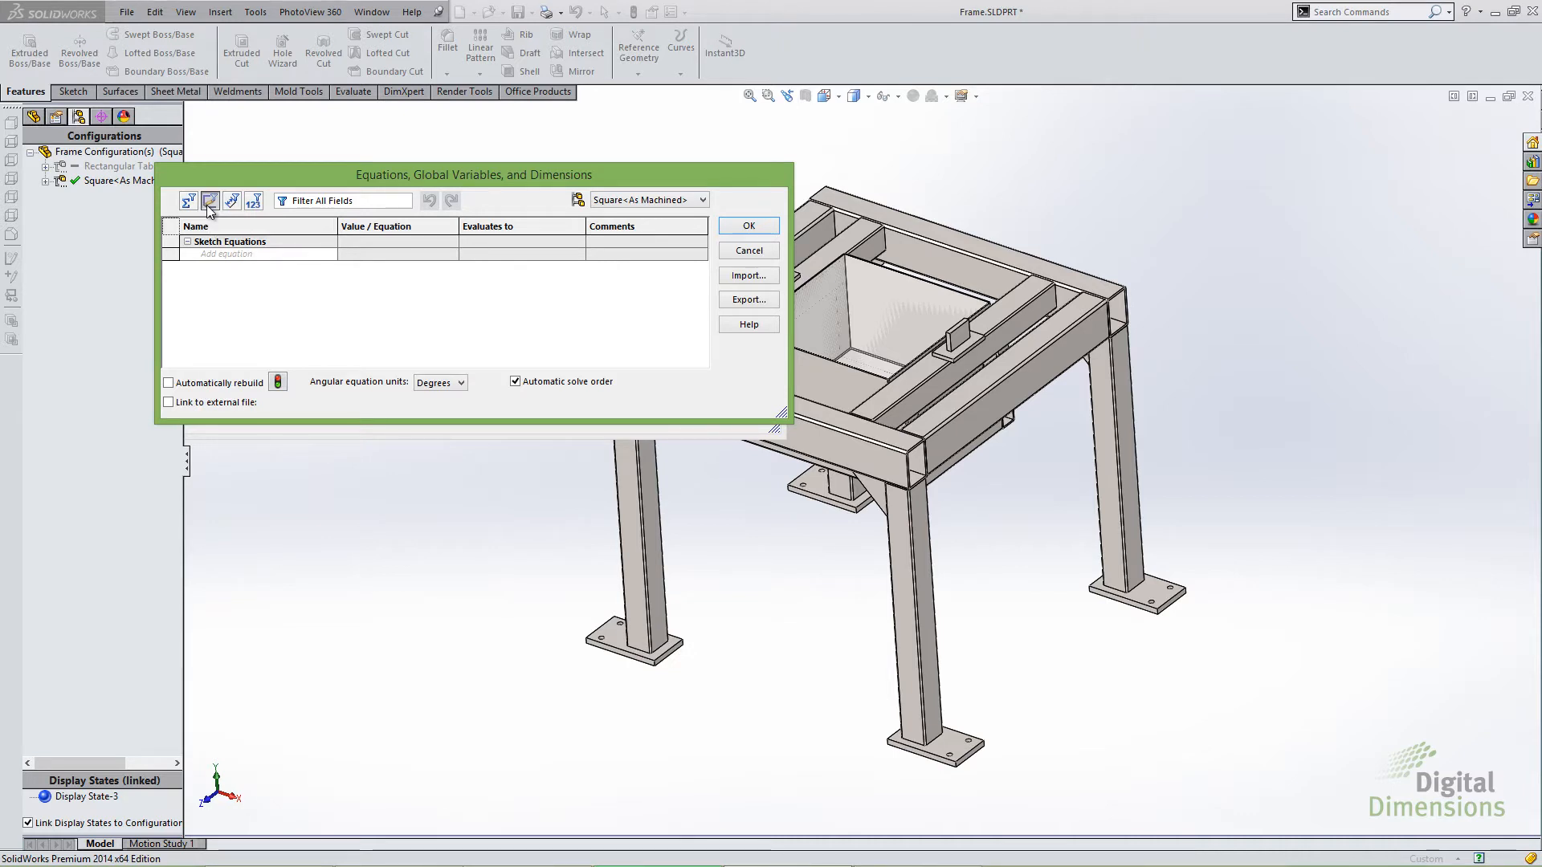
Step: Switch to the SolidWorks Fundamentals.pptx slide show in PowerPoint and advance to the Graphics slide
key("alt+Tab")
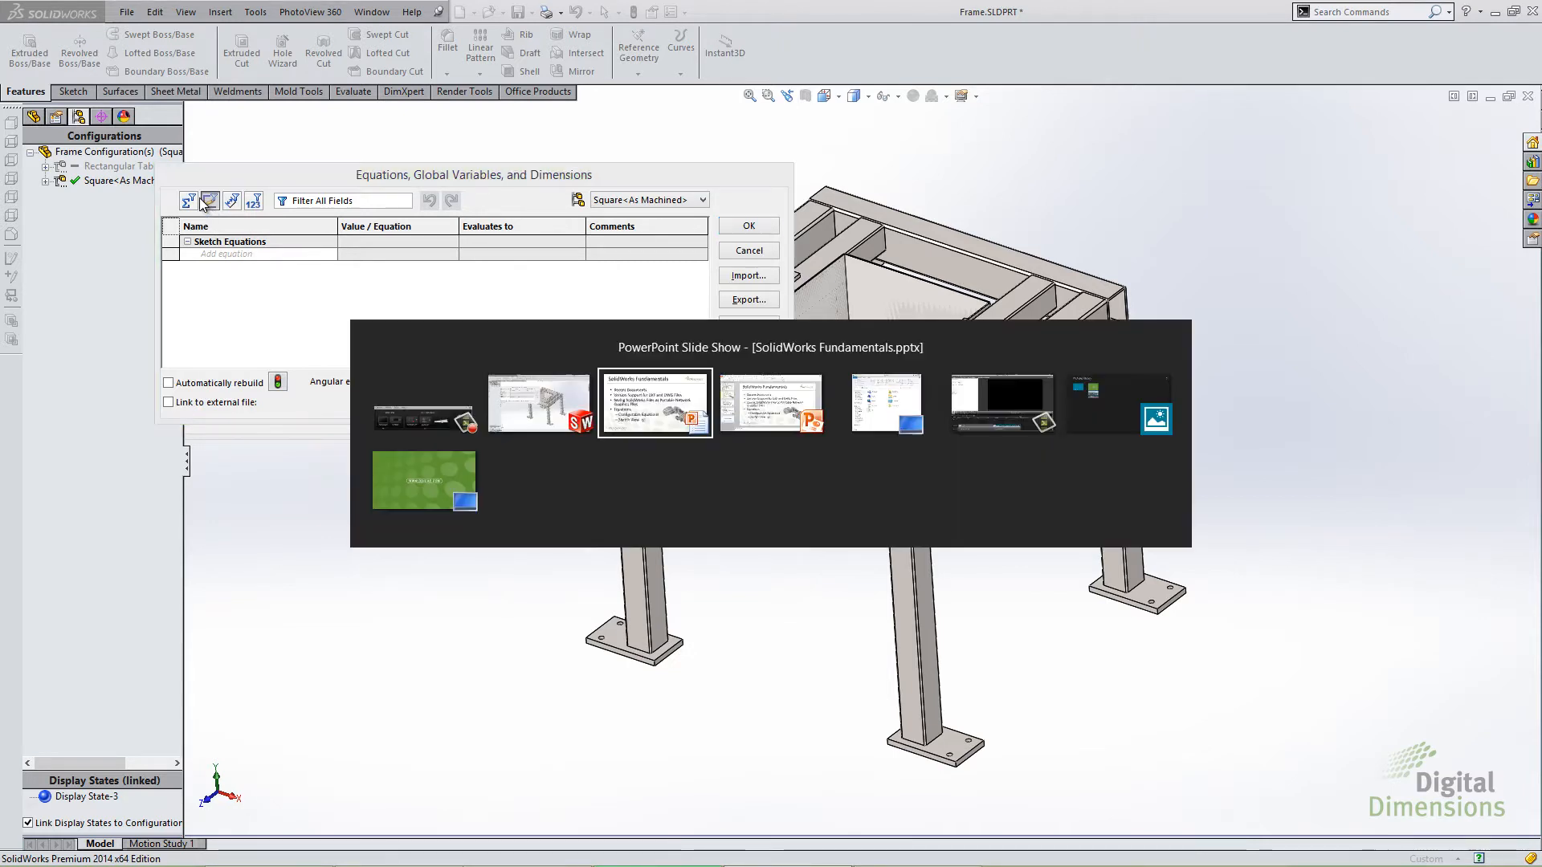
left_click(660, 385)
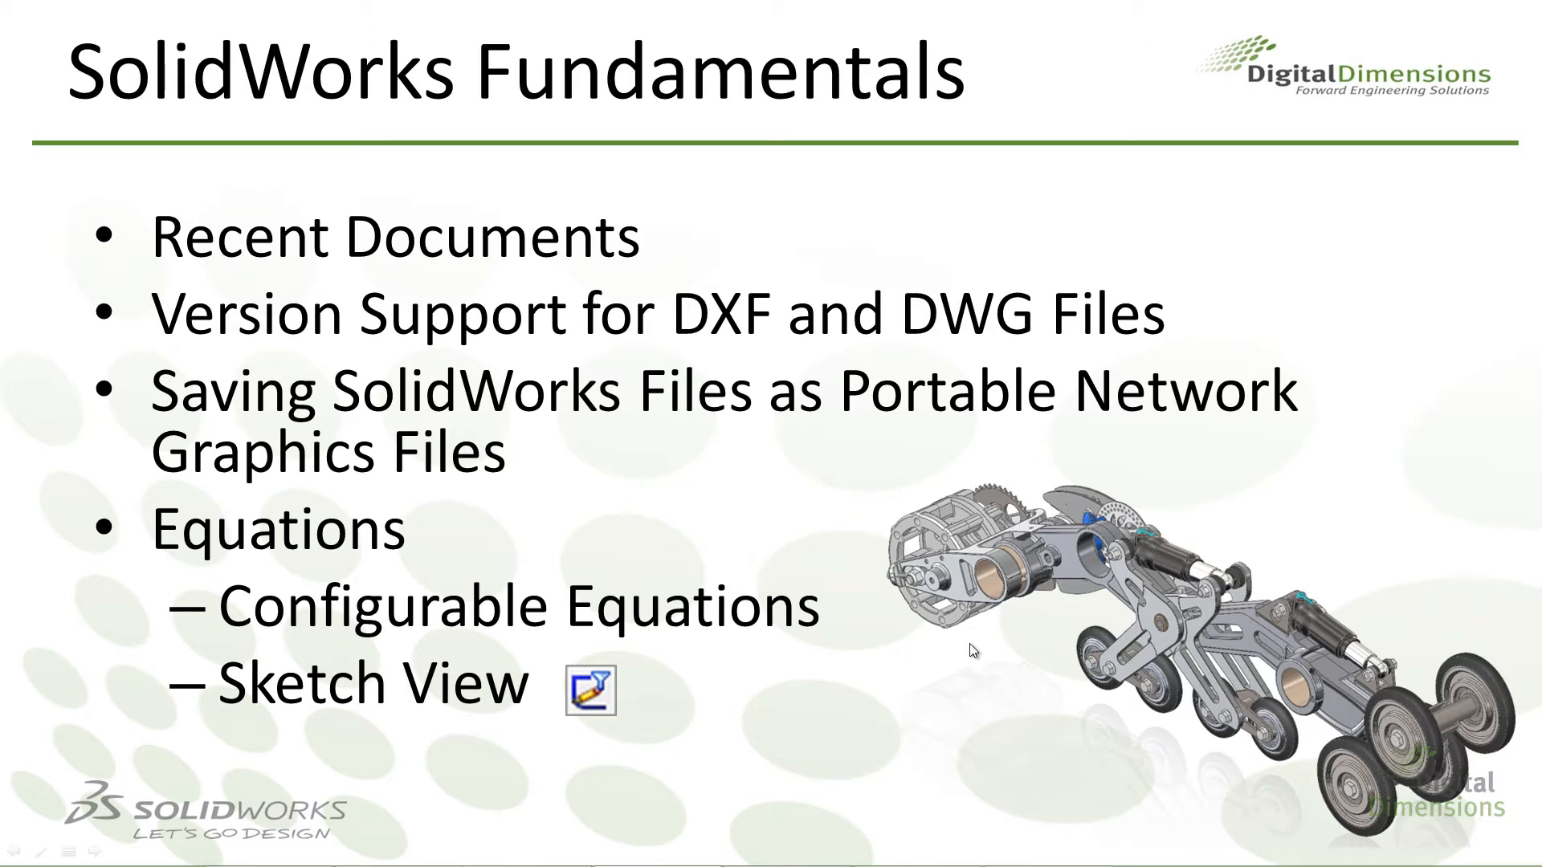
left_click(833, 575)
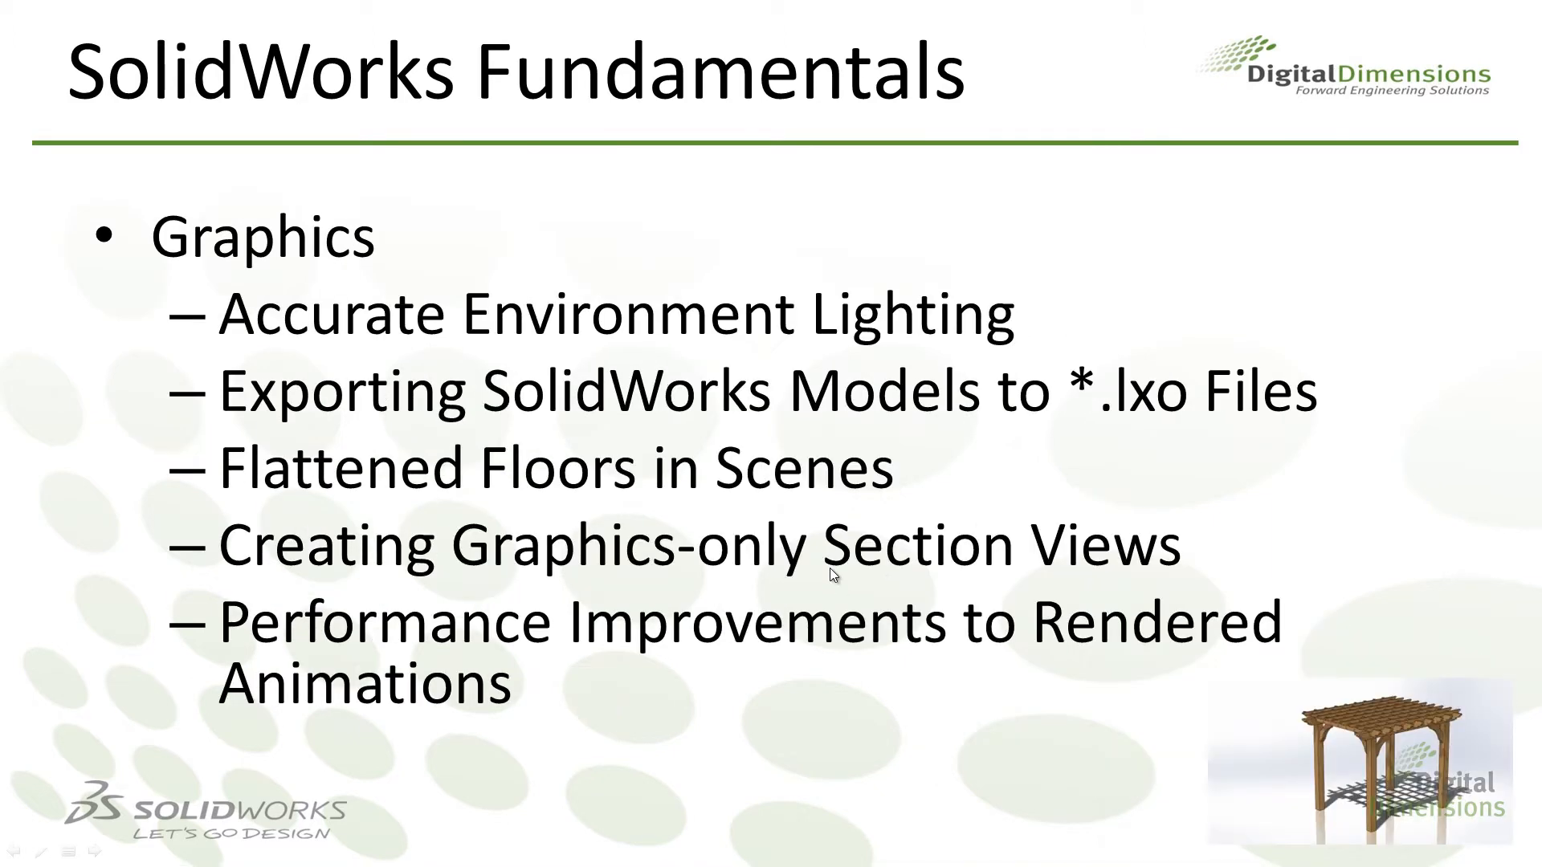
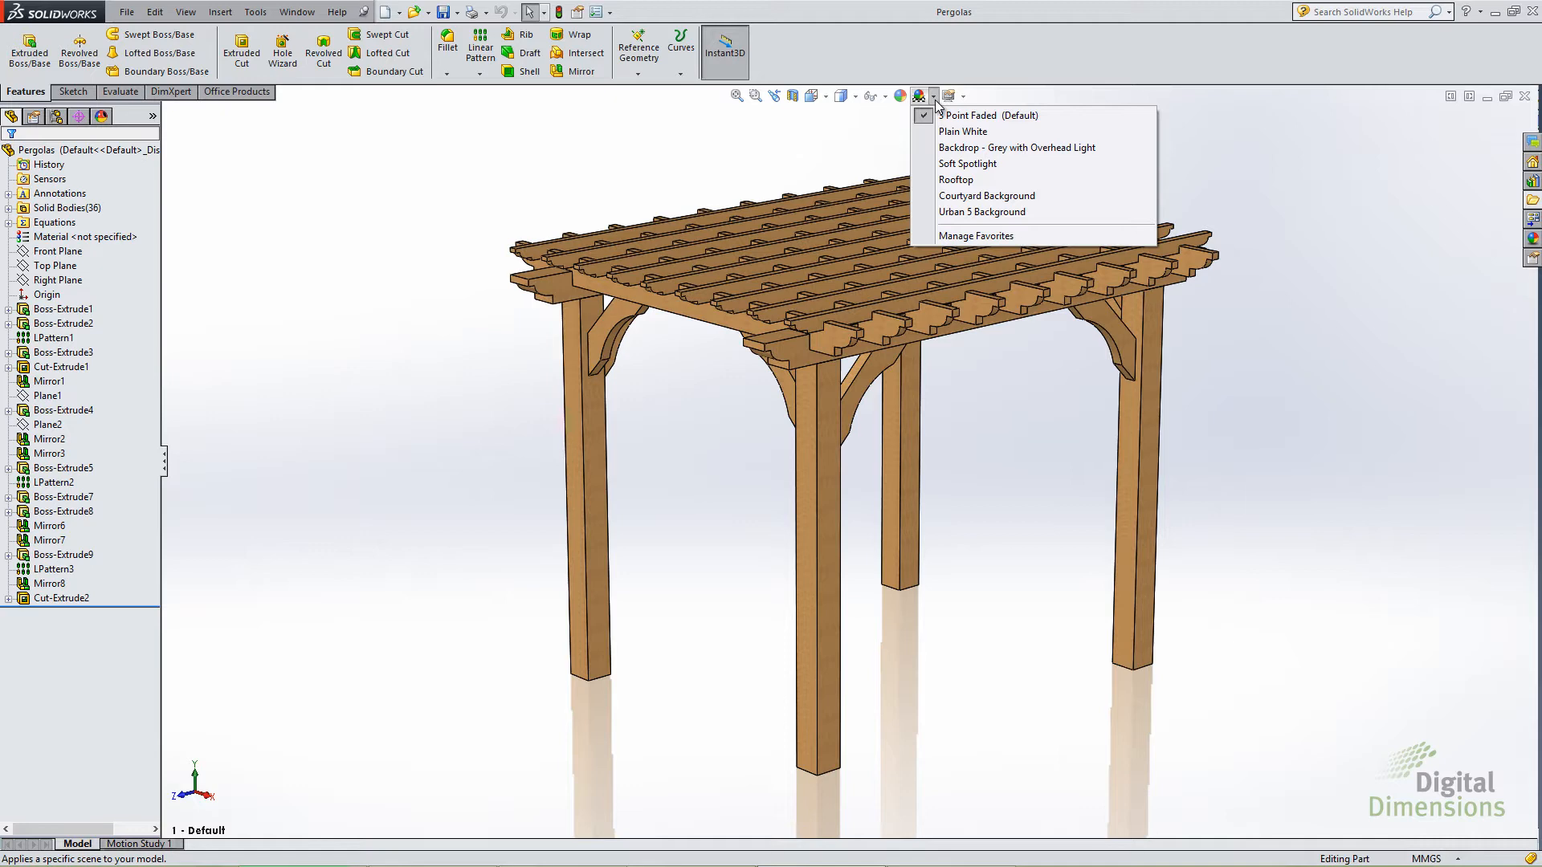
Step: Review the favorite scenes list for the pergola model and close it without changes
left_click(969, 237)
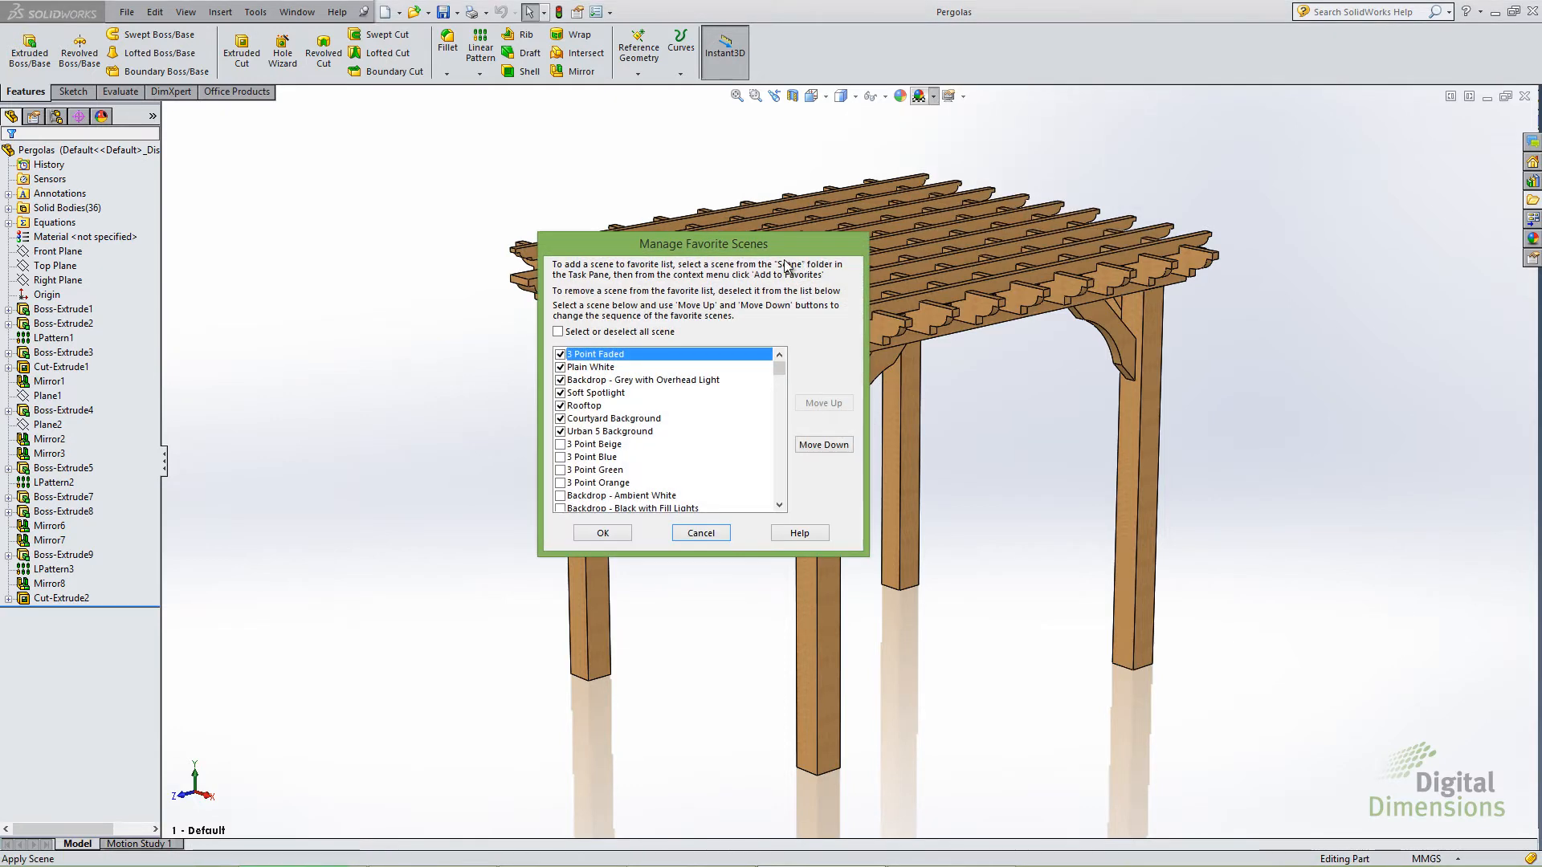
mouse_move(778, 361)
left_mouse_down()
mouse_move(780, 479)
mouse_move(779, 356)
left_mouse_up()
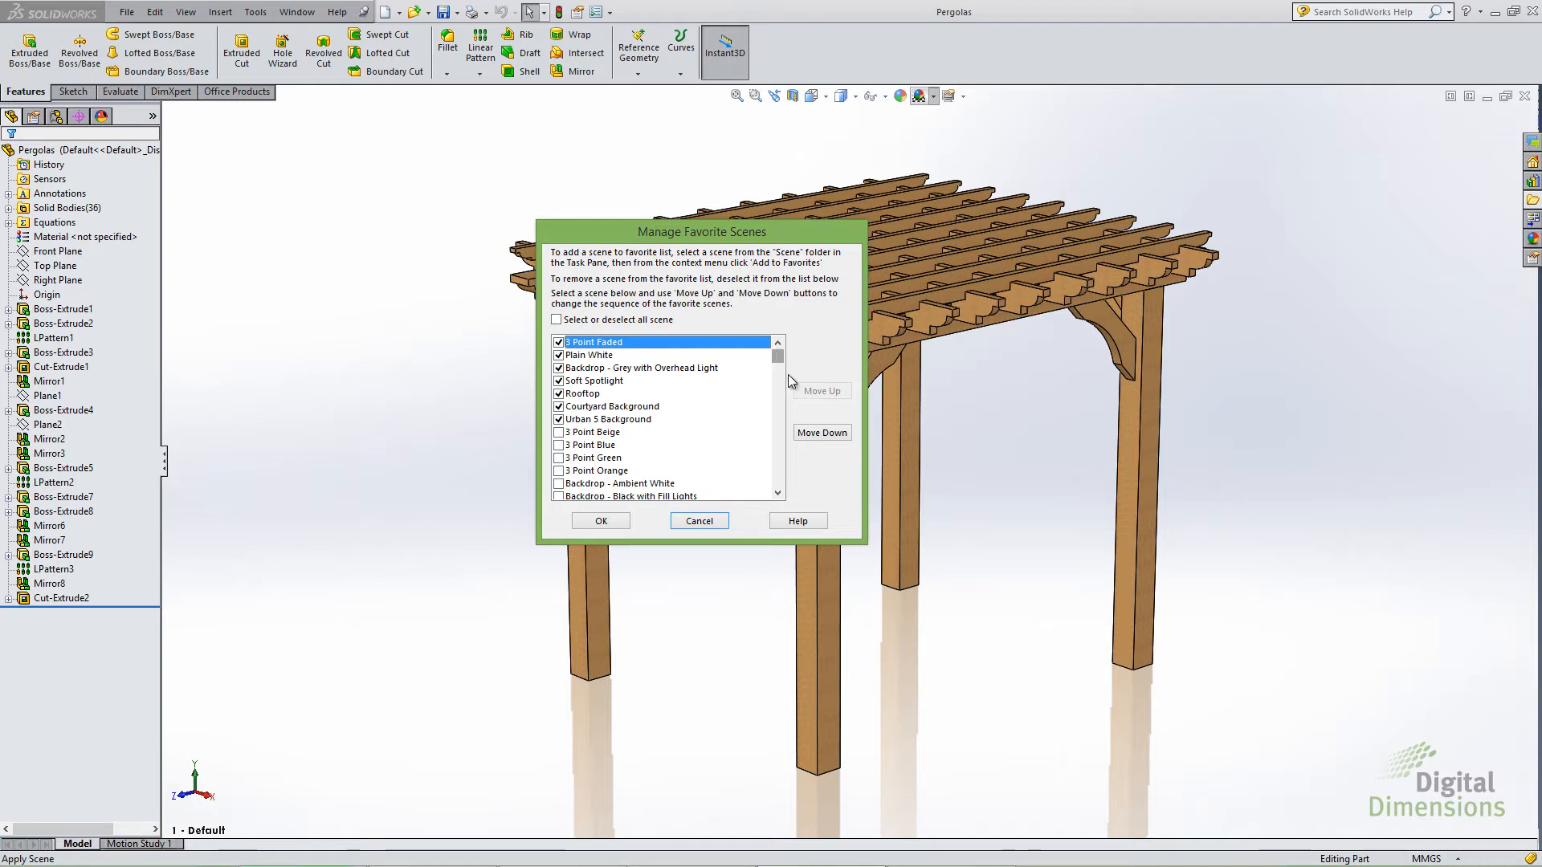
left_click(715, 522)
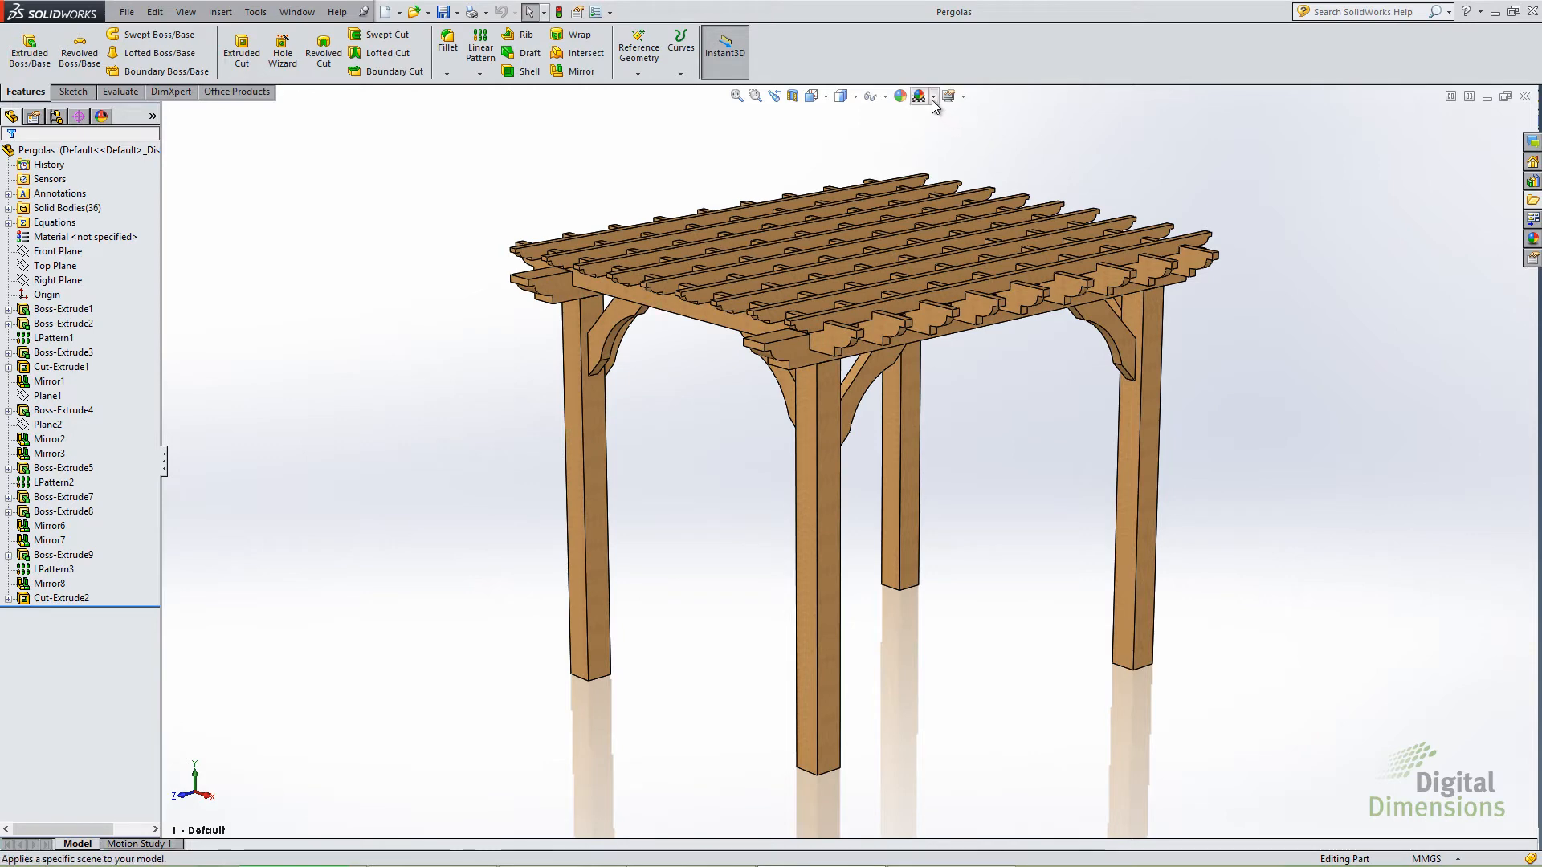
left_click(933, 97)
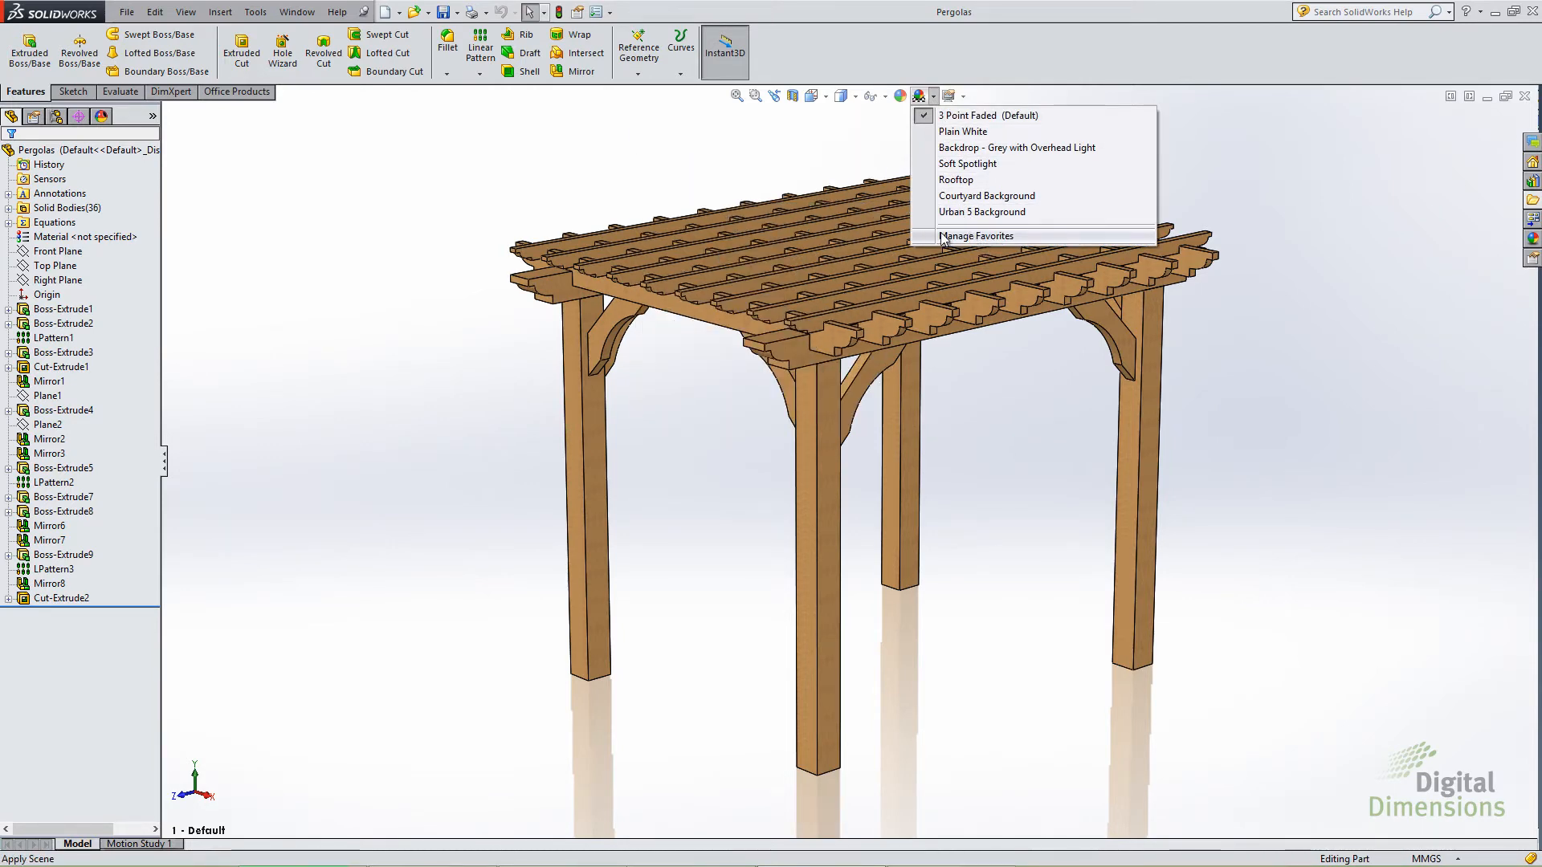
left_click(392, 214)
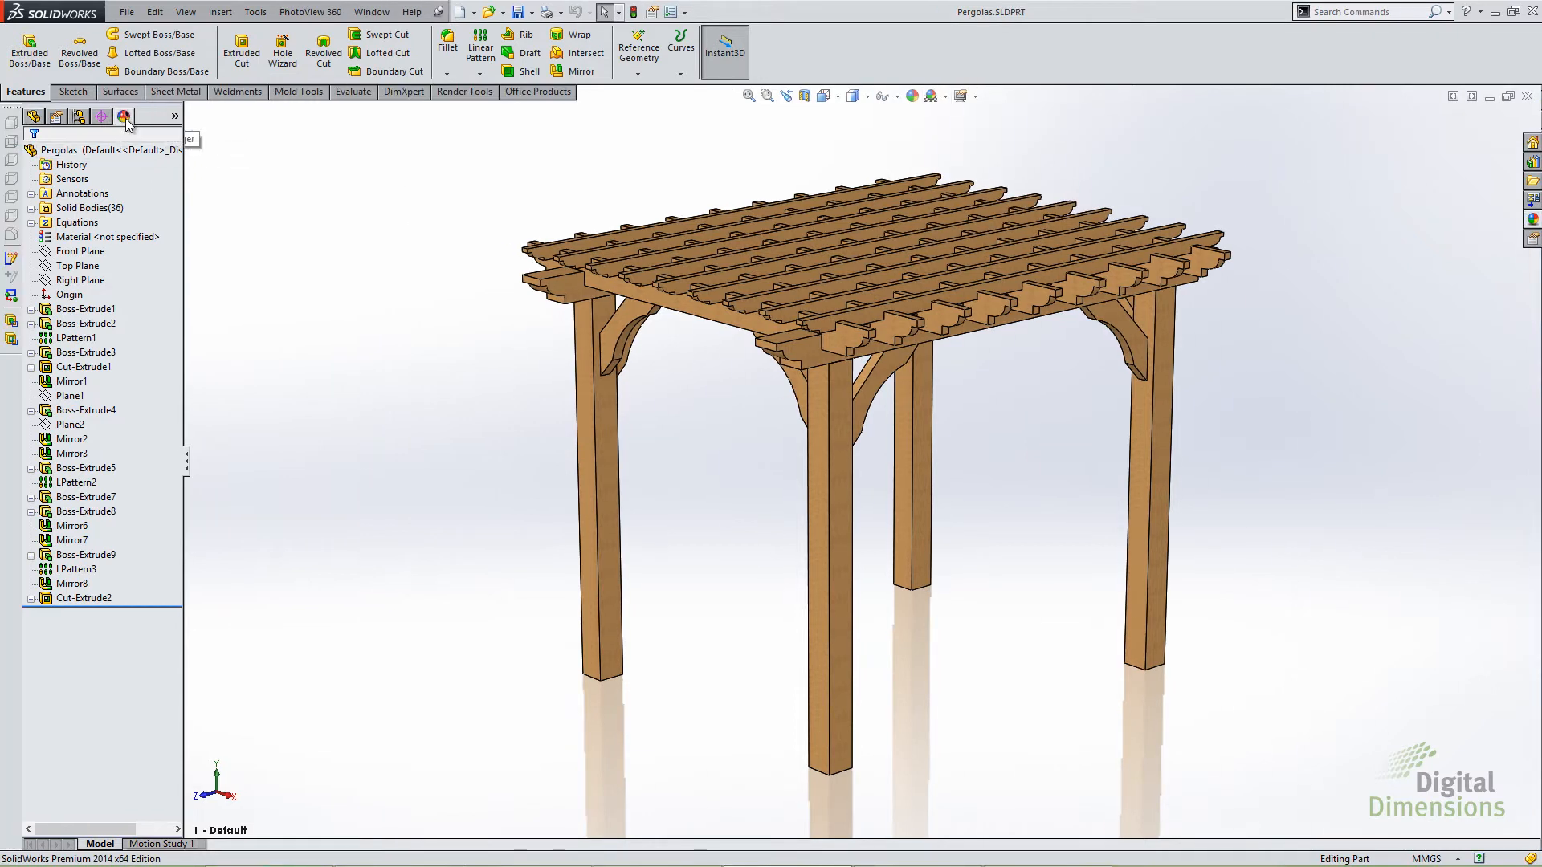
Step: Expand the pergola's scene entry to list its background and environment, and apply the Landscape 4 Image 1 scene
left_click(124, 117)
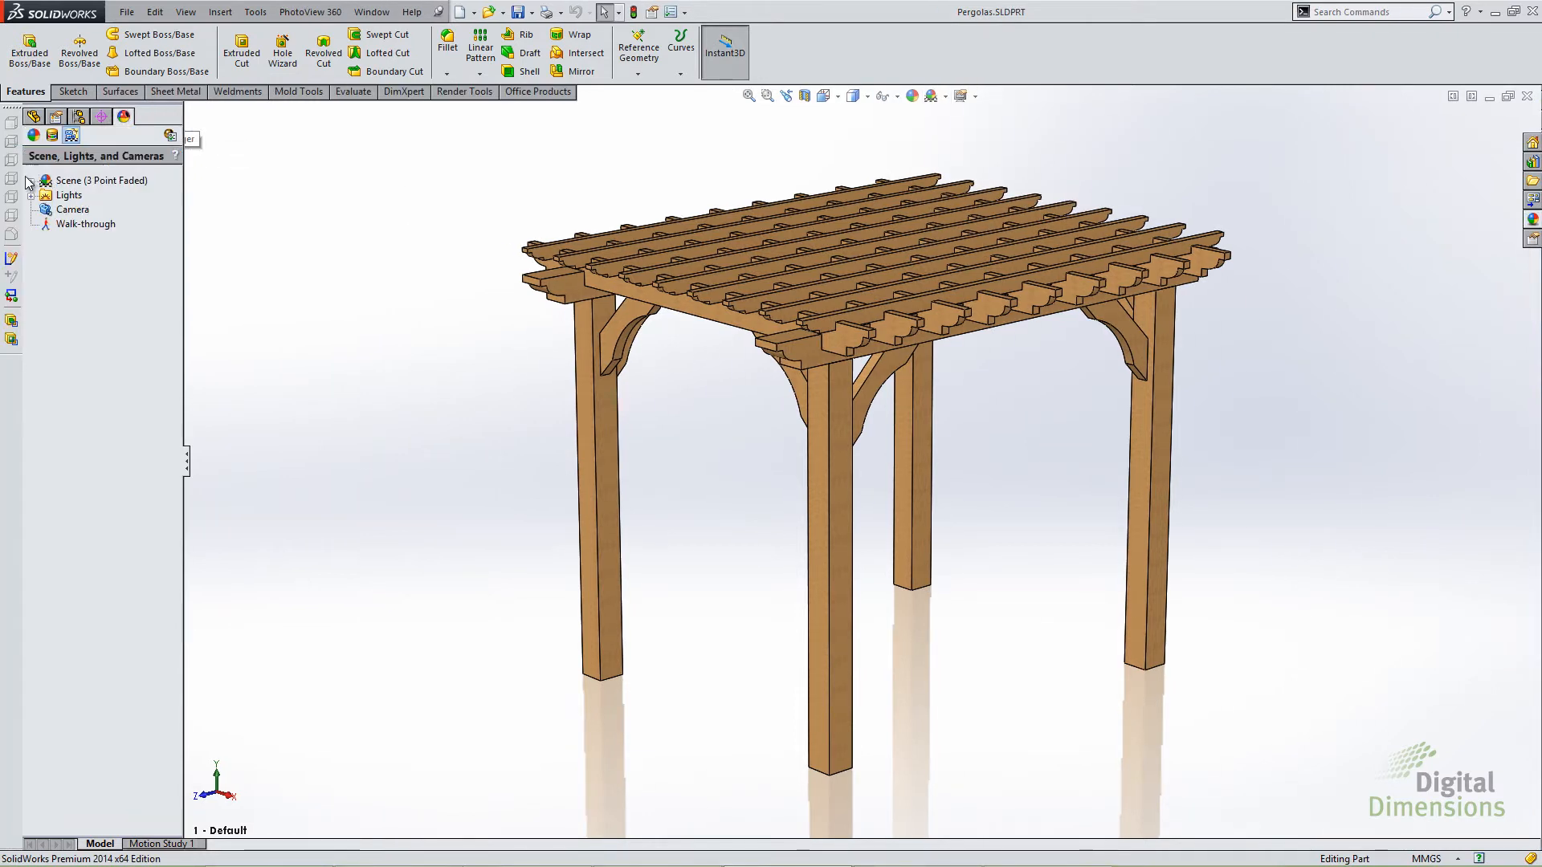
left_click(31, 181)
right_click(110, 202)
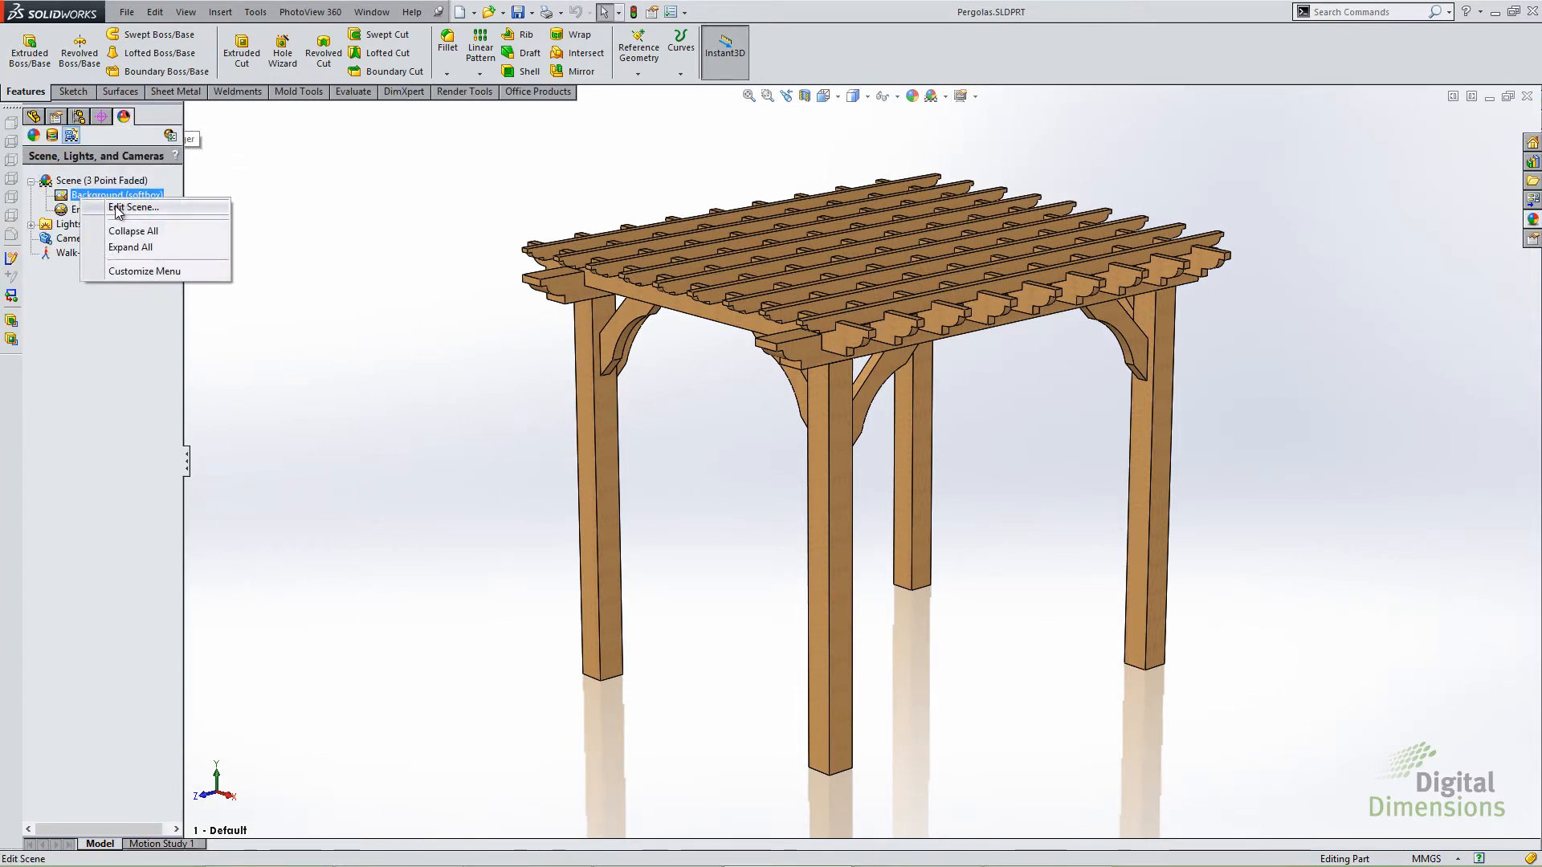
left_click(383, 214)
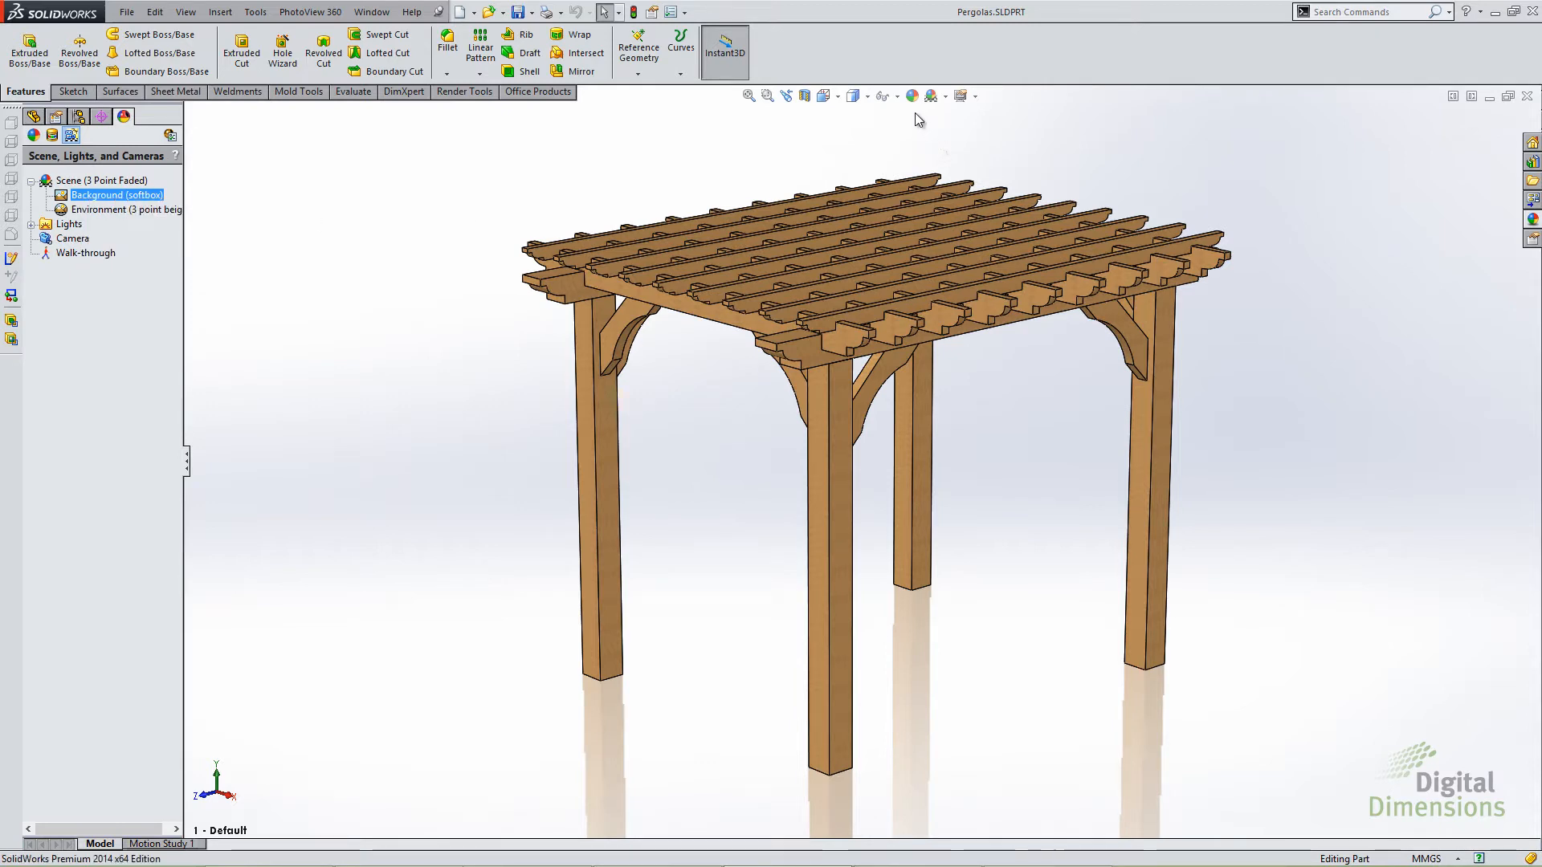
left_click(932, 96)
left_click(974, 245)
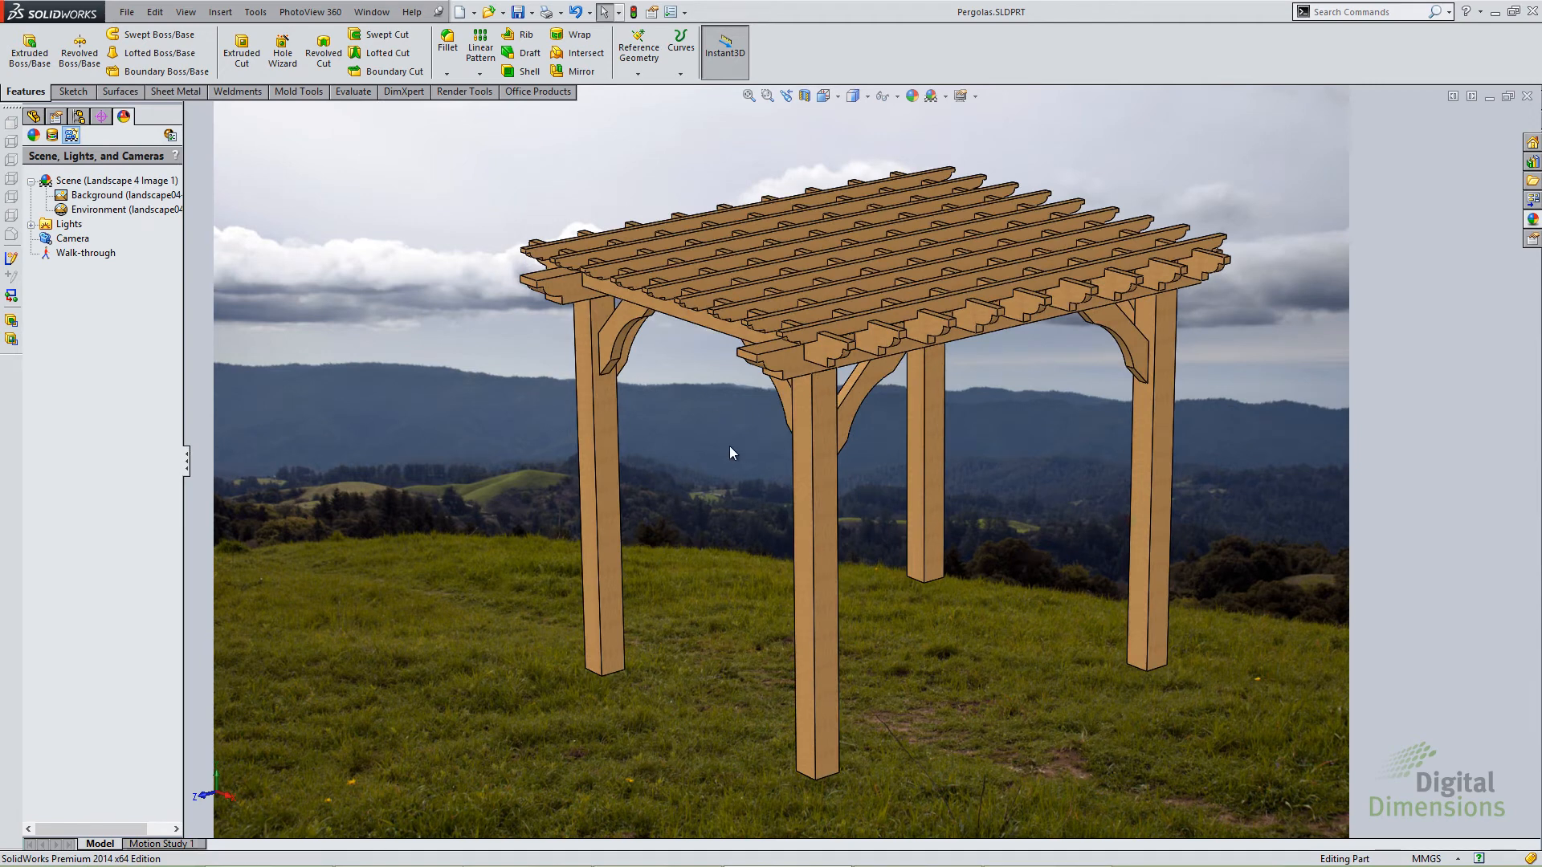
Step: Edit the pergola's Landscape 4 Image 1 scene and set its background to Use Environment
middle_click_drag(700, 454, 586, 425)
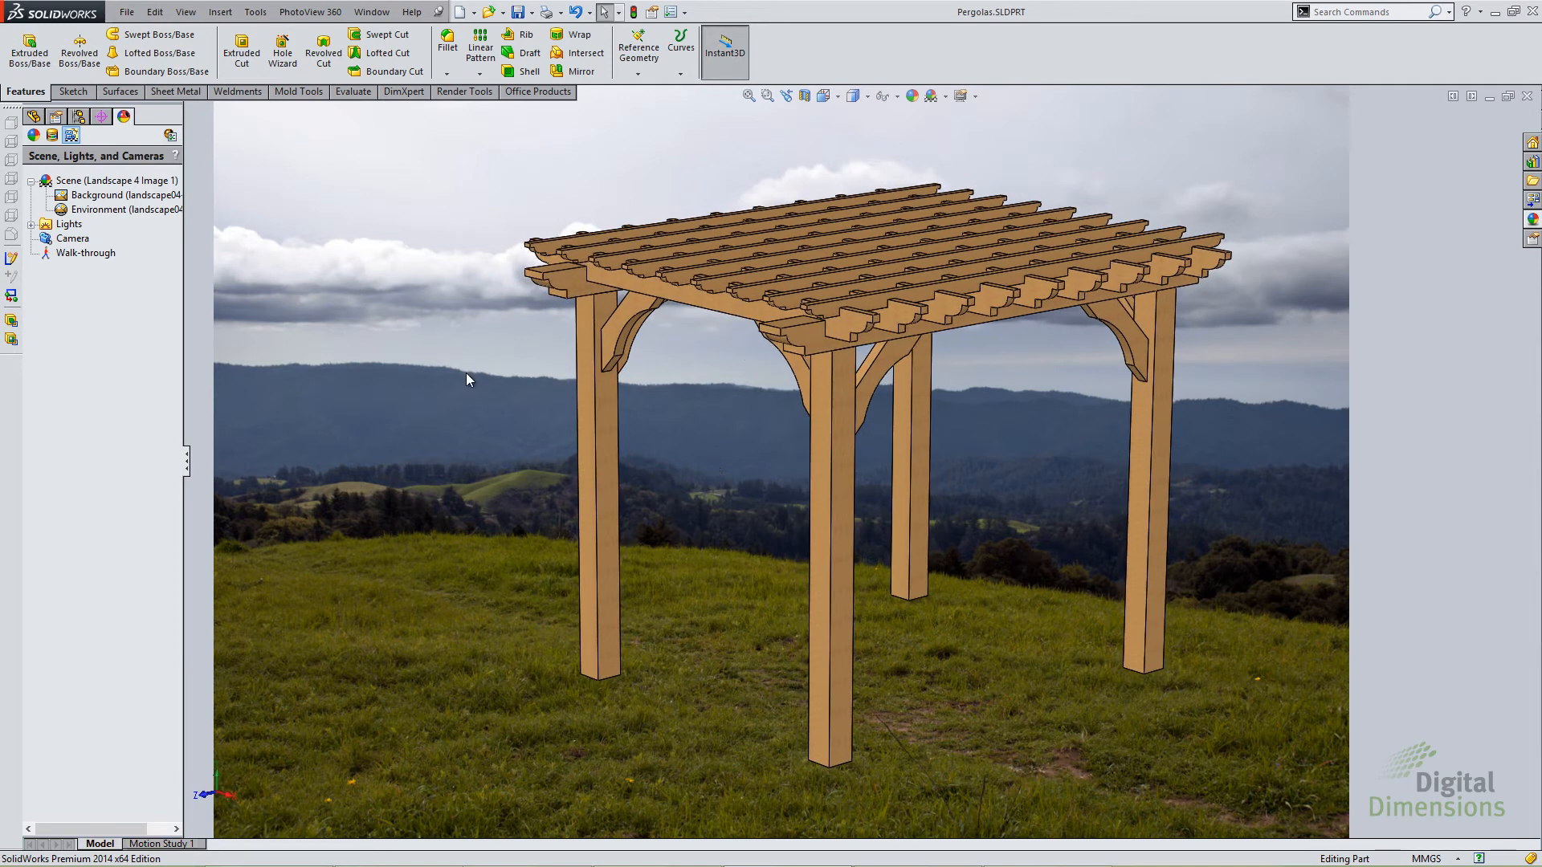
right_click(118, 201)
left_click(167, 209)
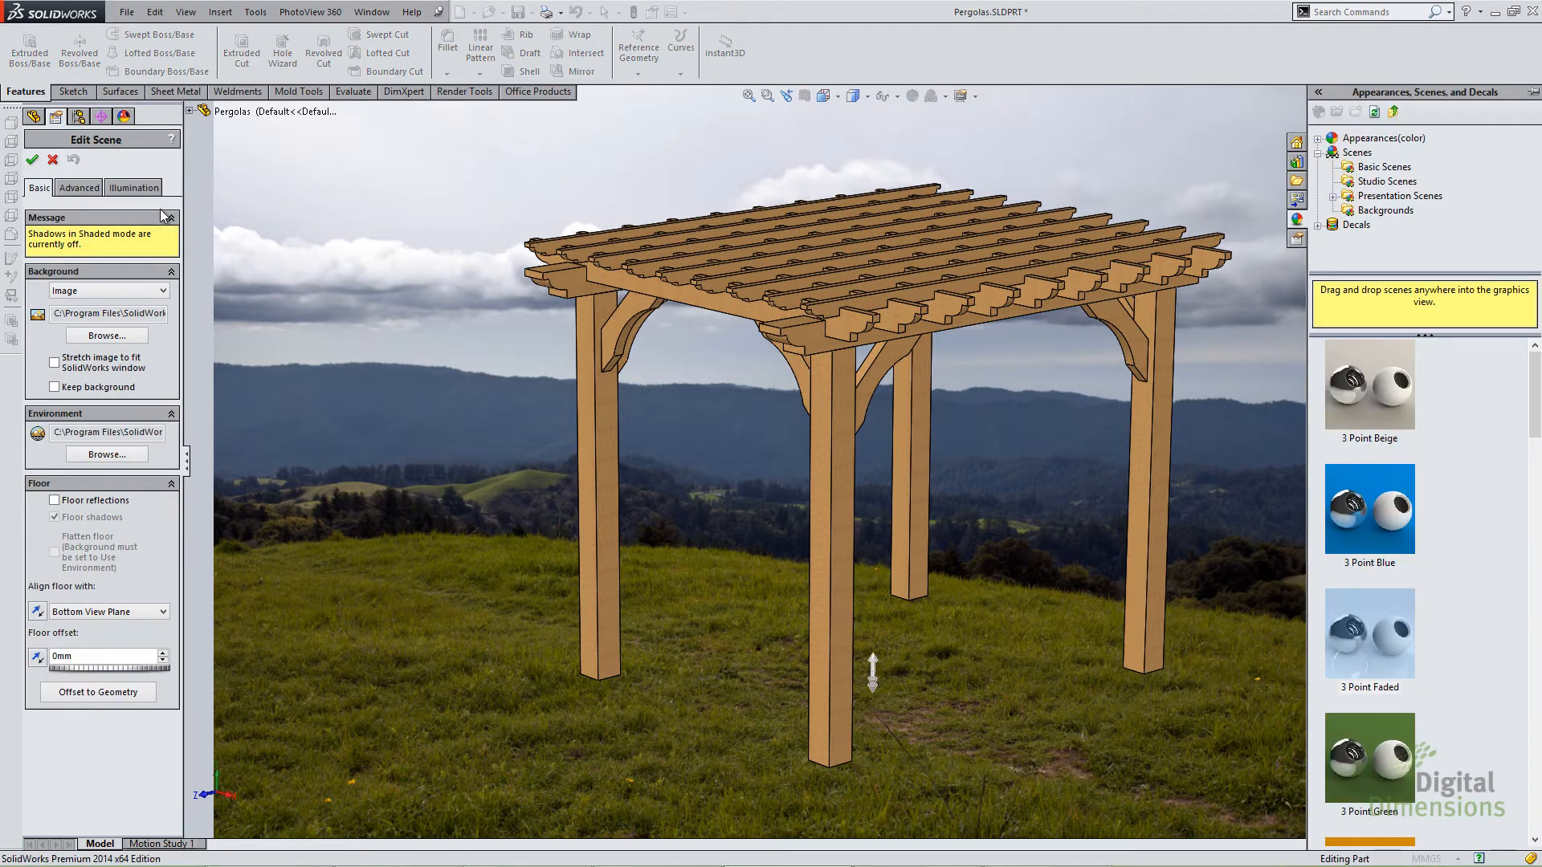
left_click(104, 290)
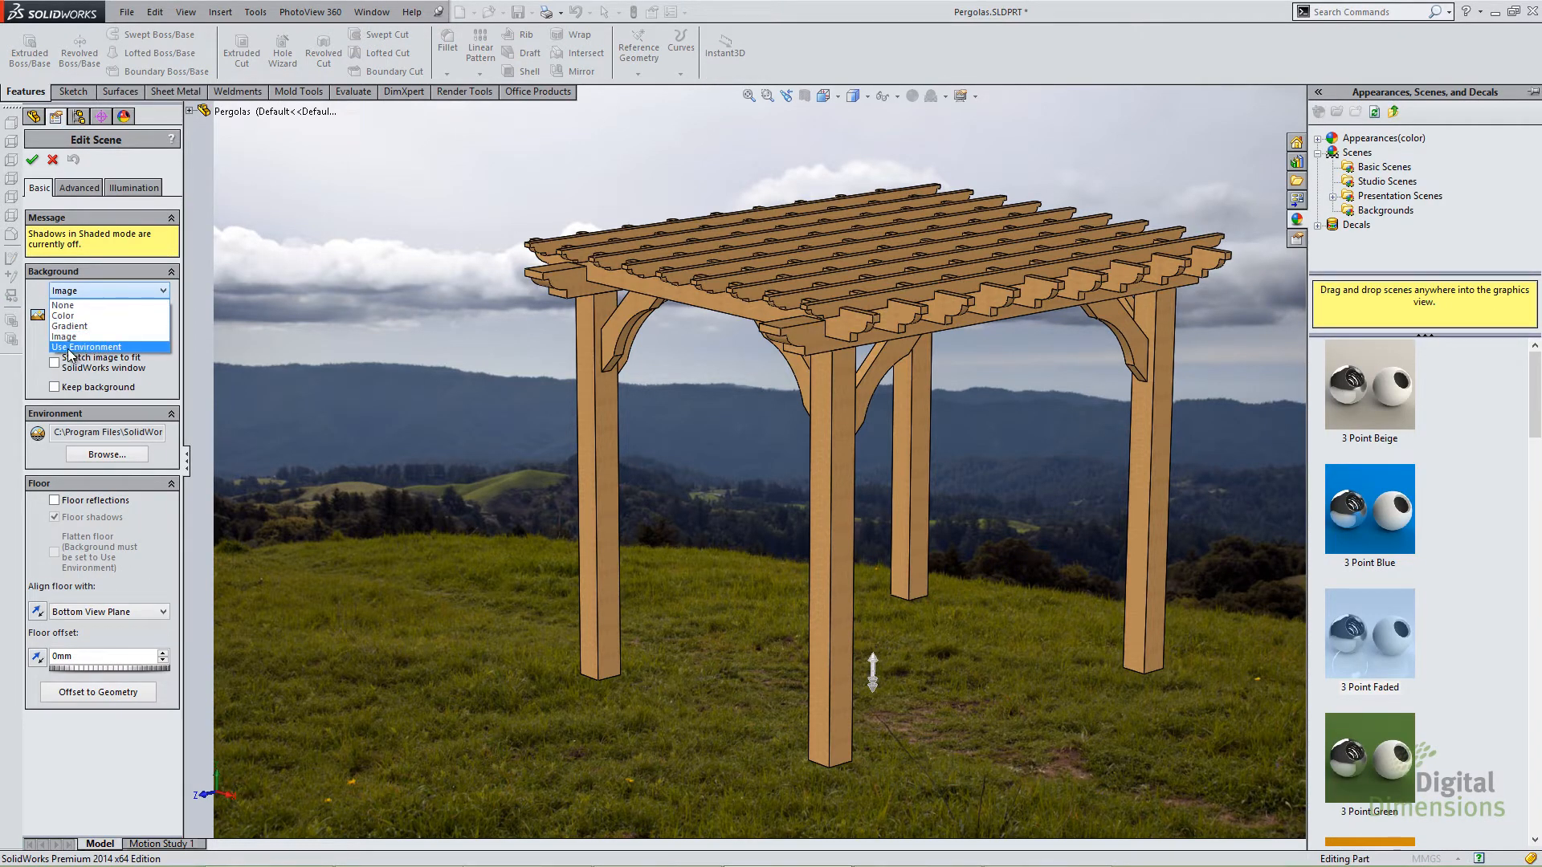
left_click(69, 349)
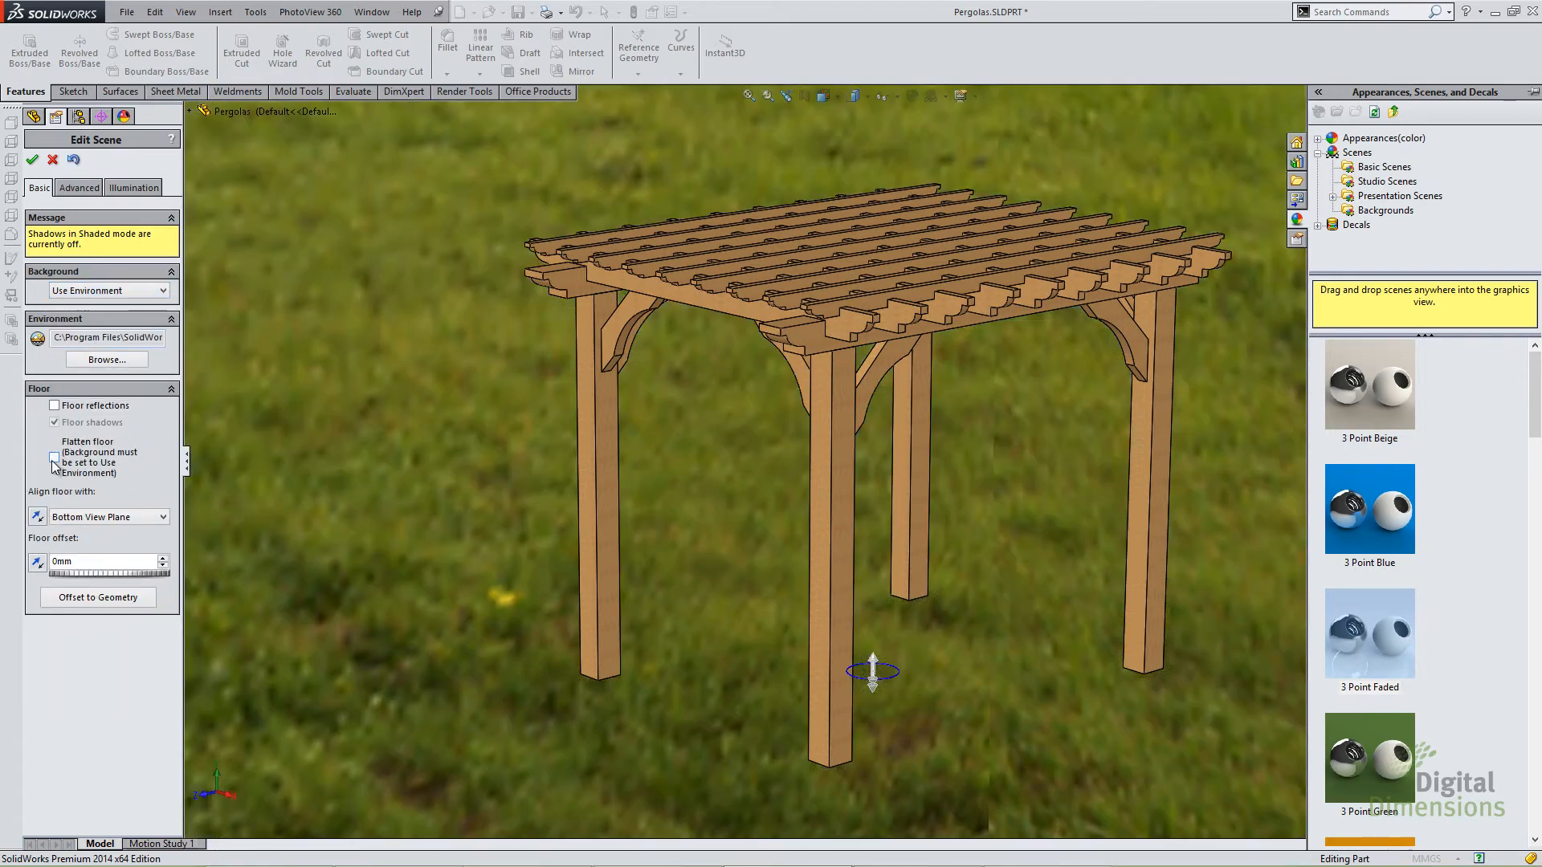
Step: Enable Flatten floor for the pergola scene and inspect the model on the environment ground from several angles
left_click(54, 458)
scroll(663, 531, "up", 6)
middle_click_drag(735, 531, 775, 533)
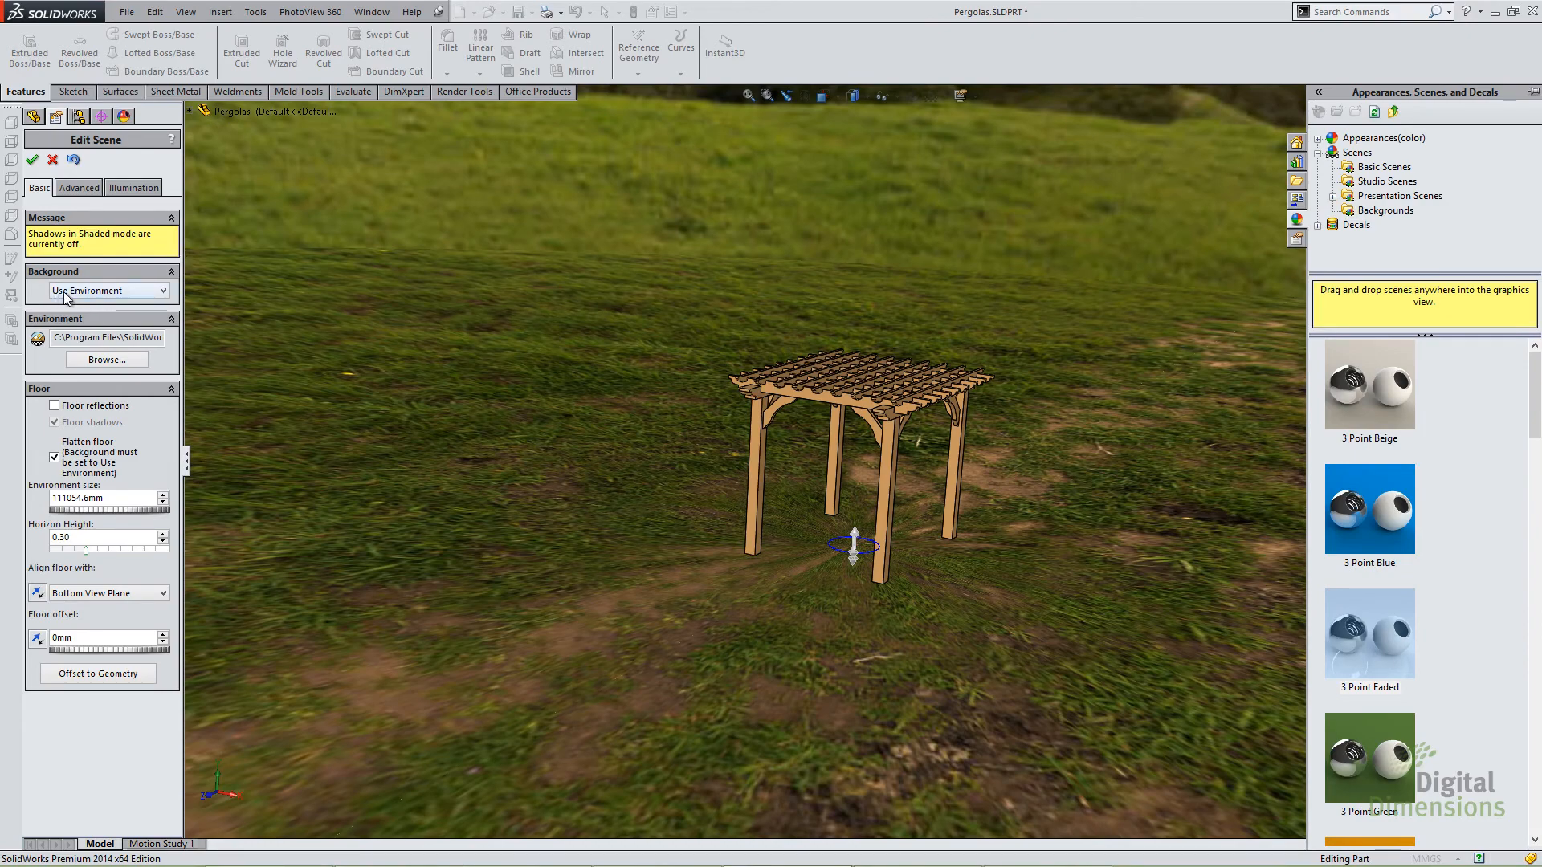
middle_click_drag(660, 391, 337, 429)
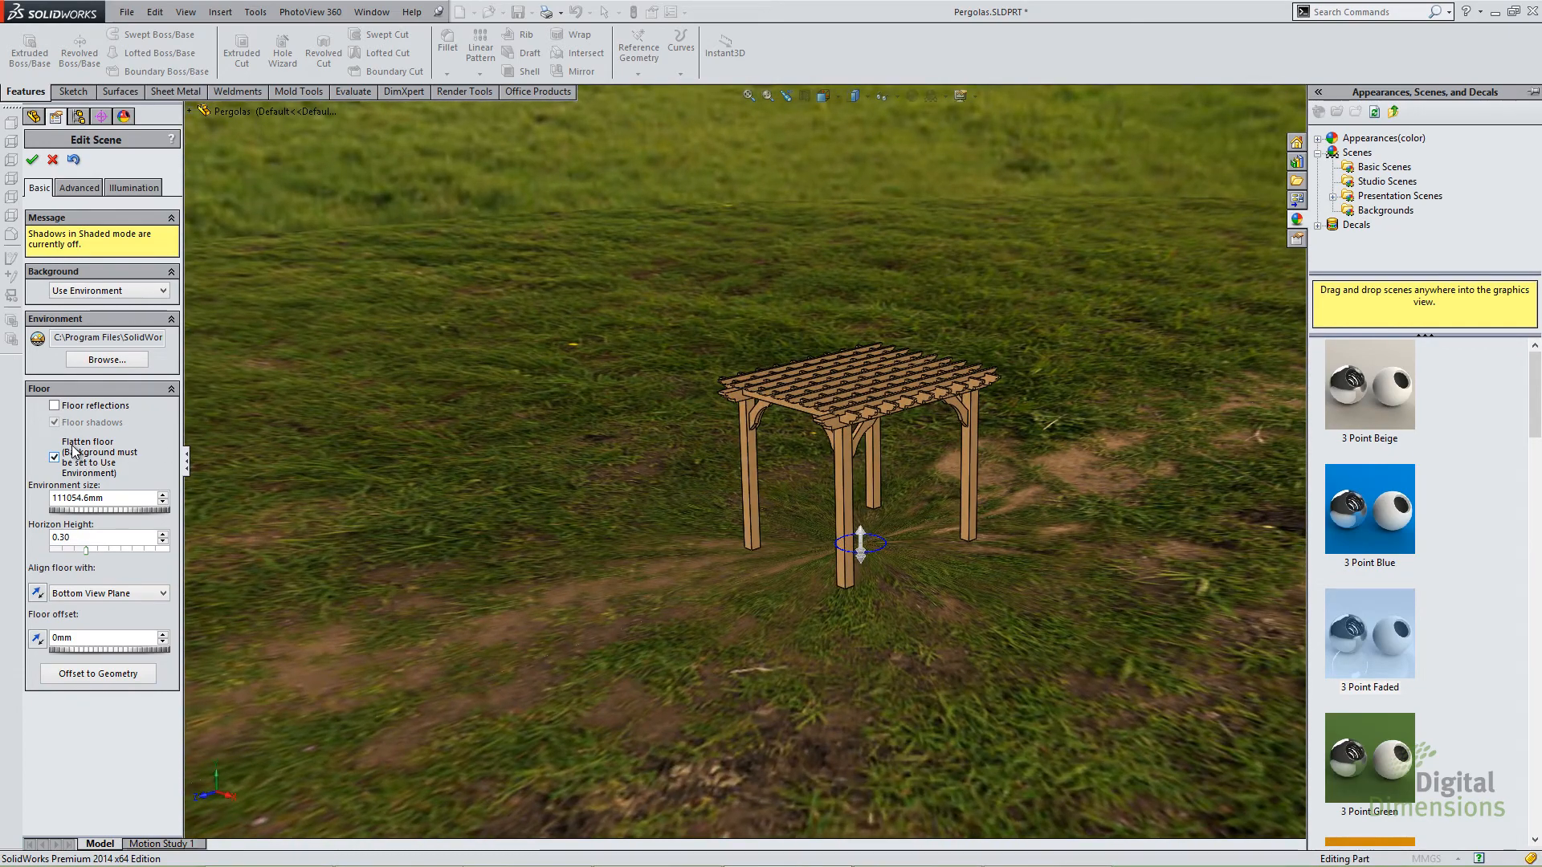
middle_click_drag(745, 497, 763, 469)
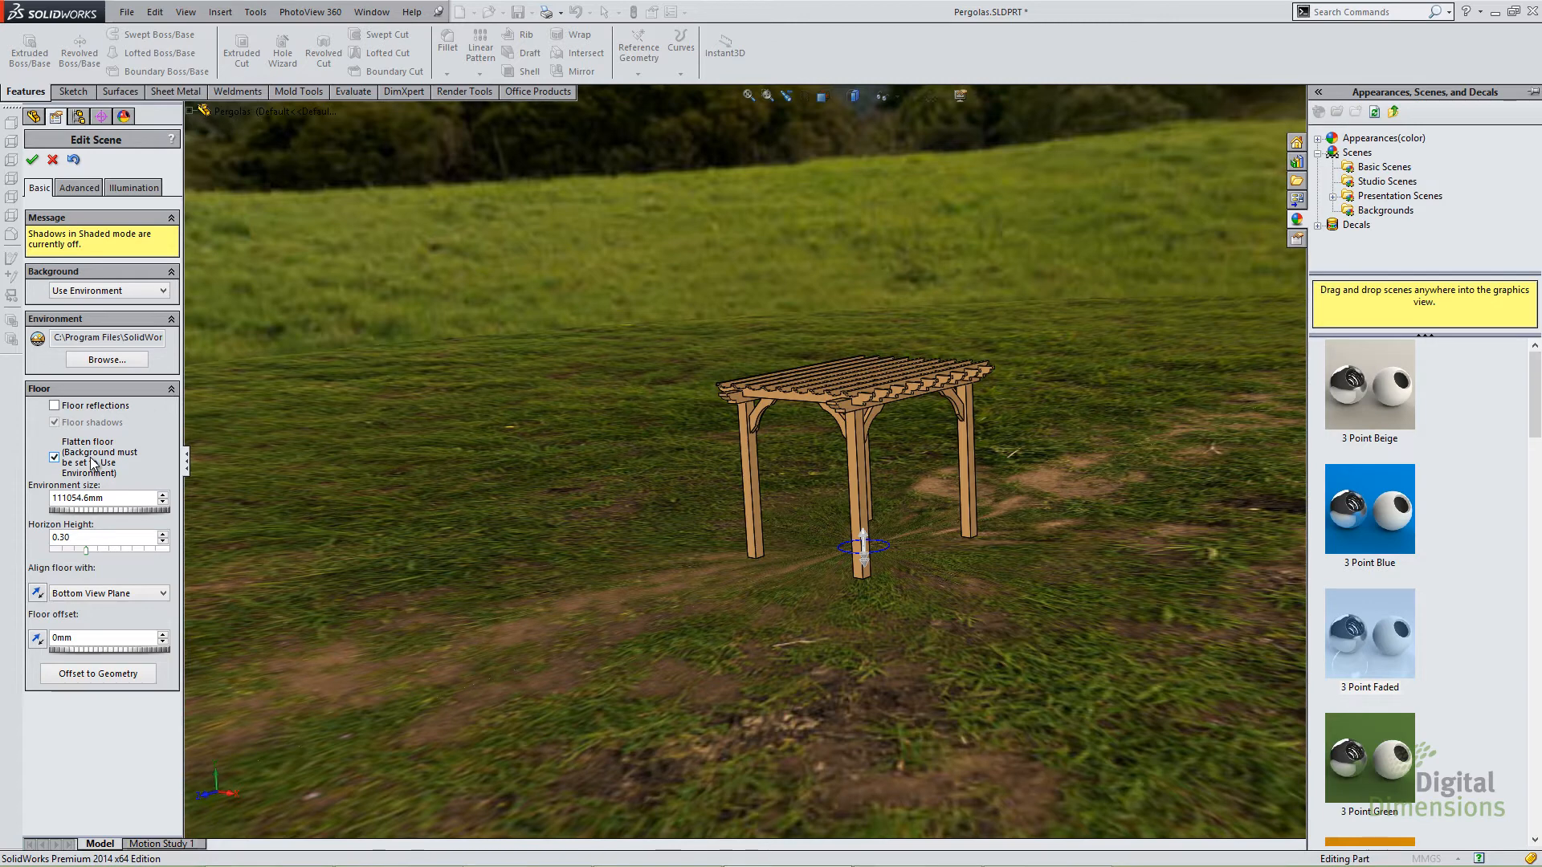
Step: Switch to the PowerPoint slide show, advance to the Graphics (Continued) slide, and return to SolidWorks at the Baker Transmission assembly
key("alt+Tab")
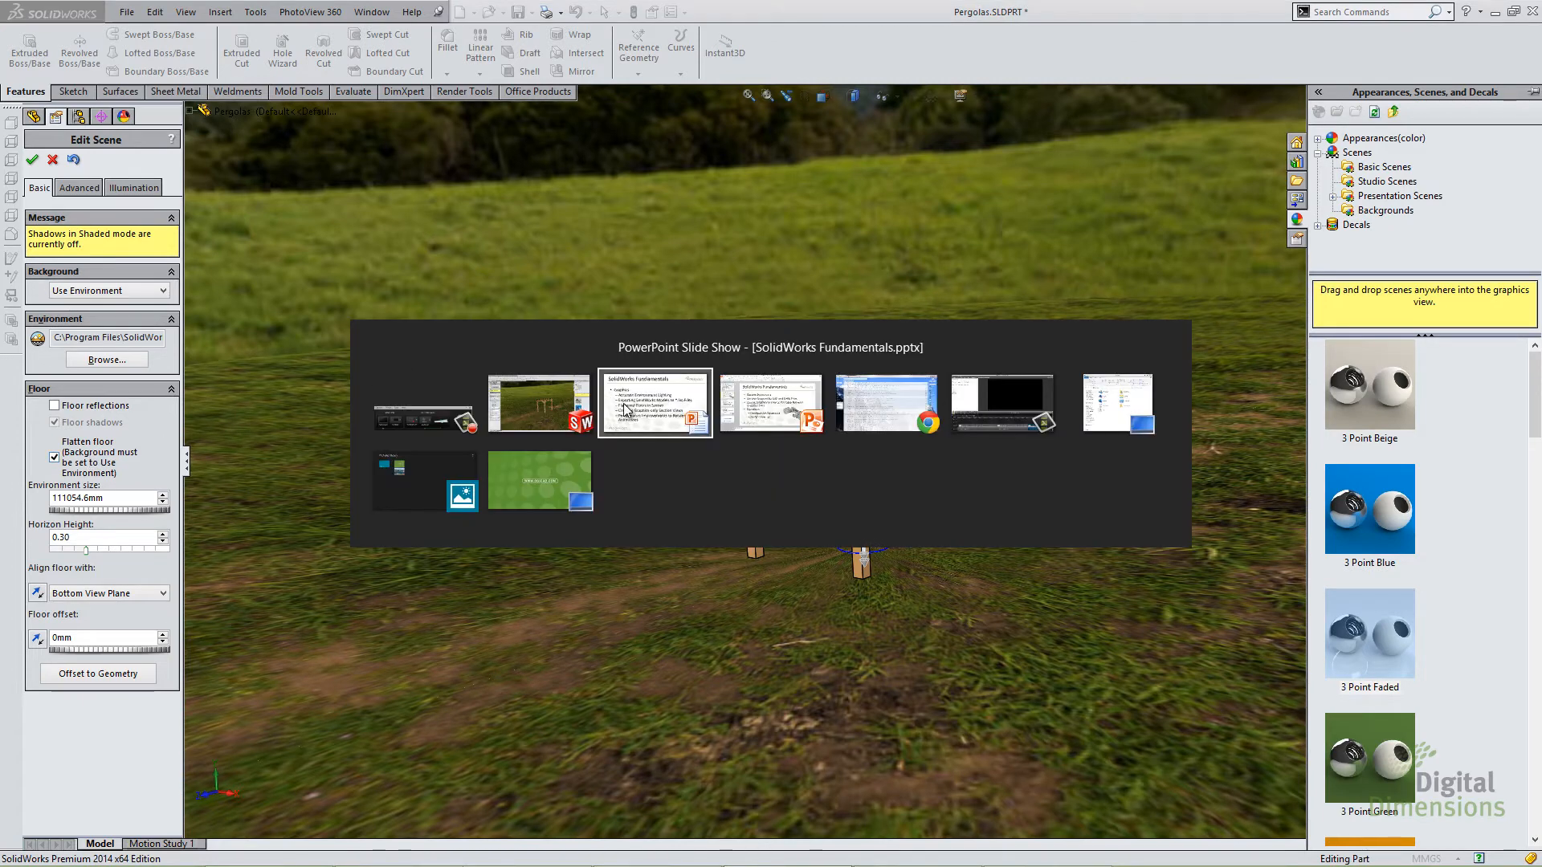
left_click(623, 406)
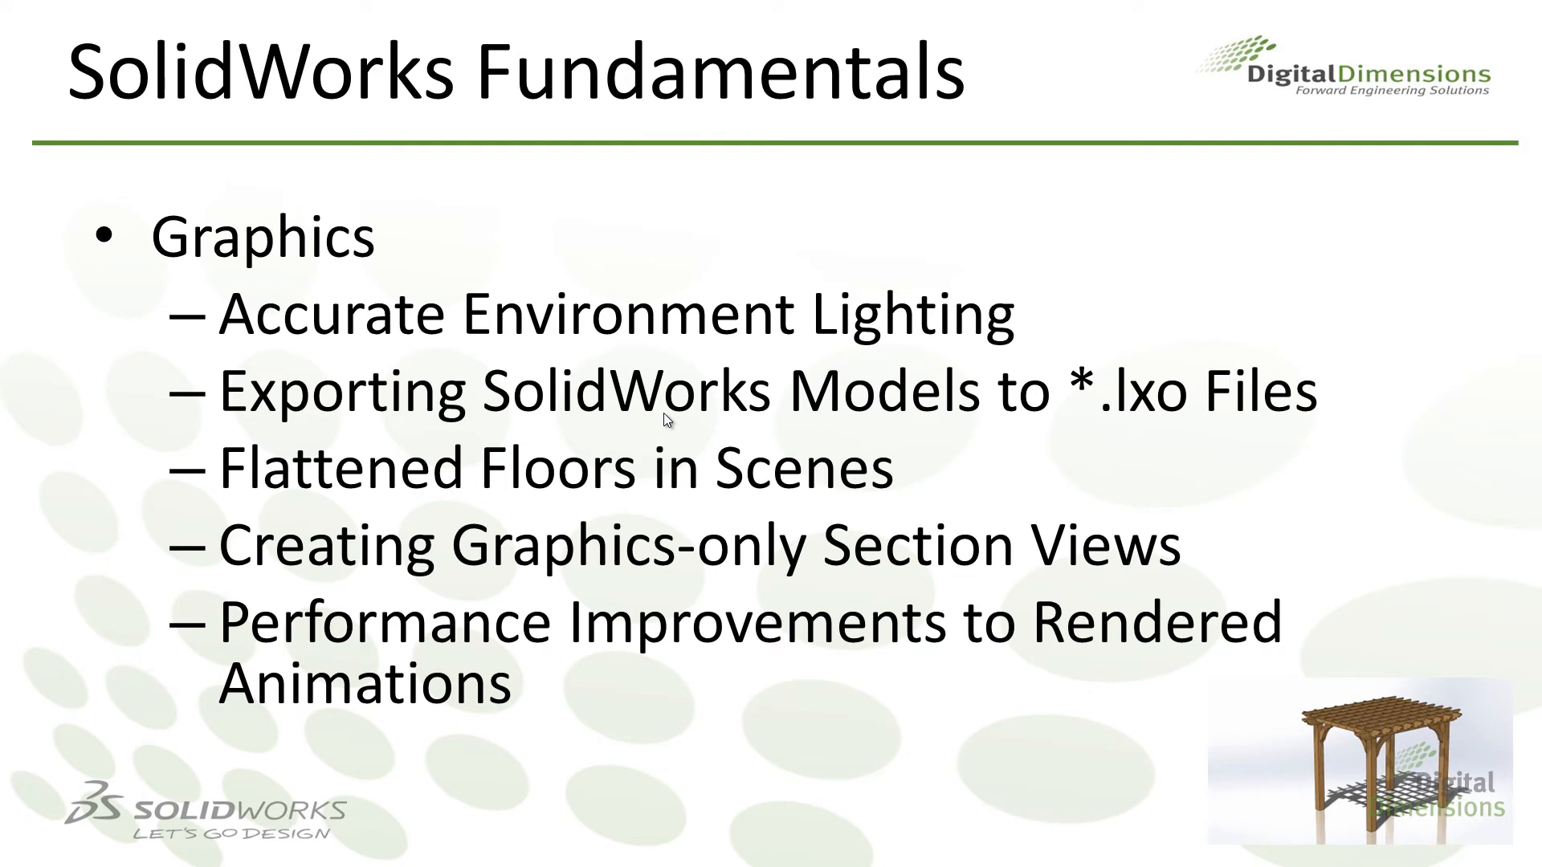
left_click(663, 413)
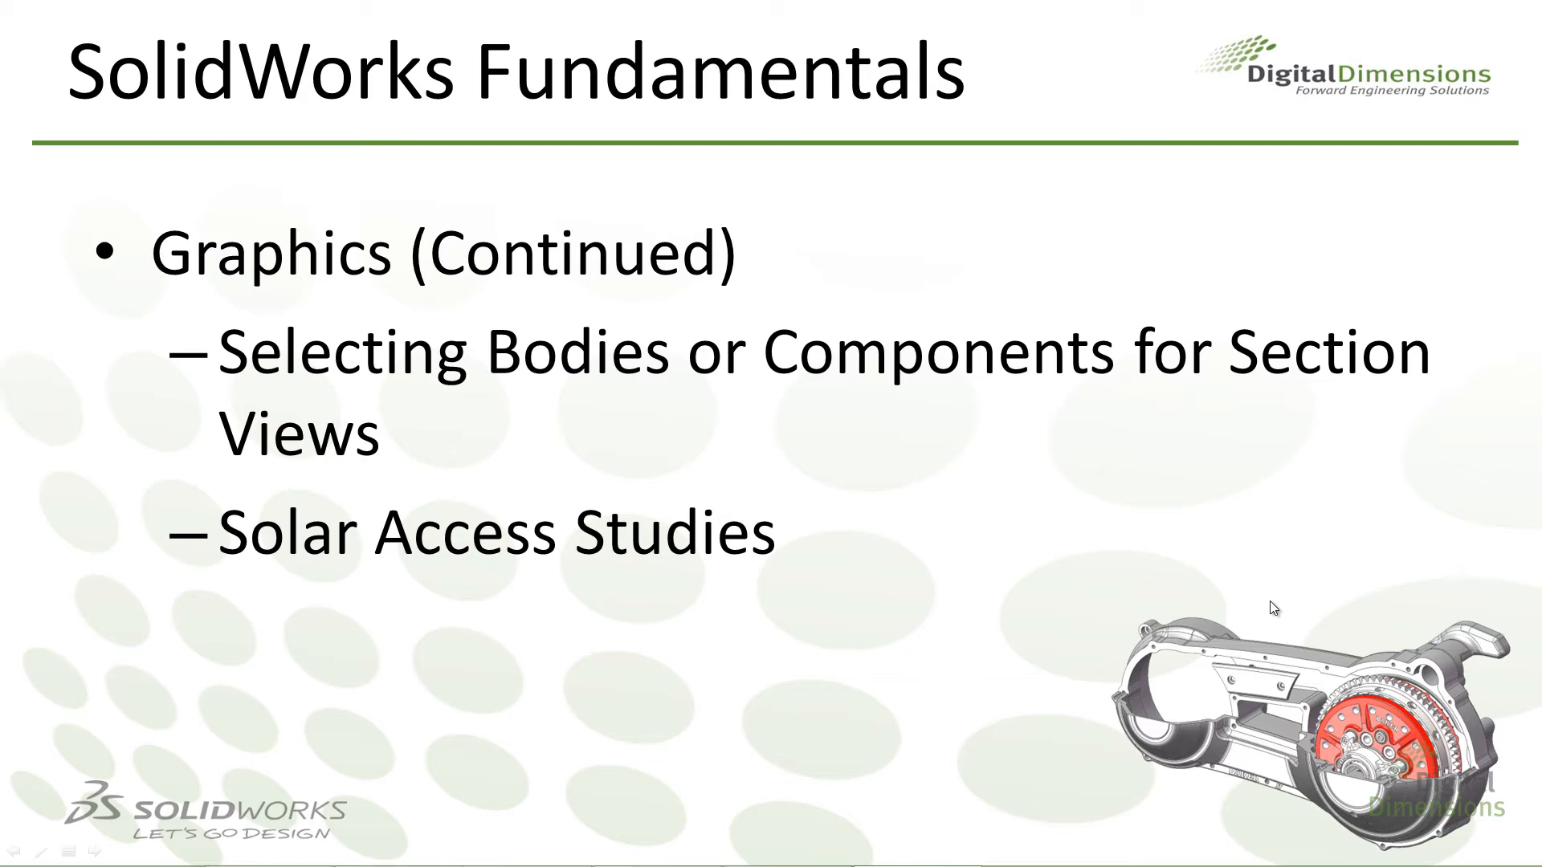
key("alt+Tab")
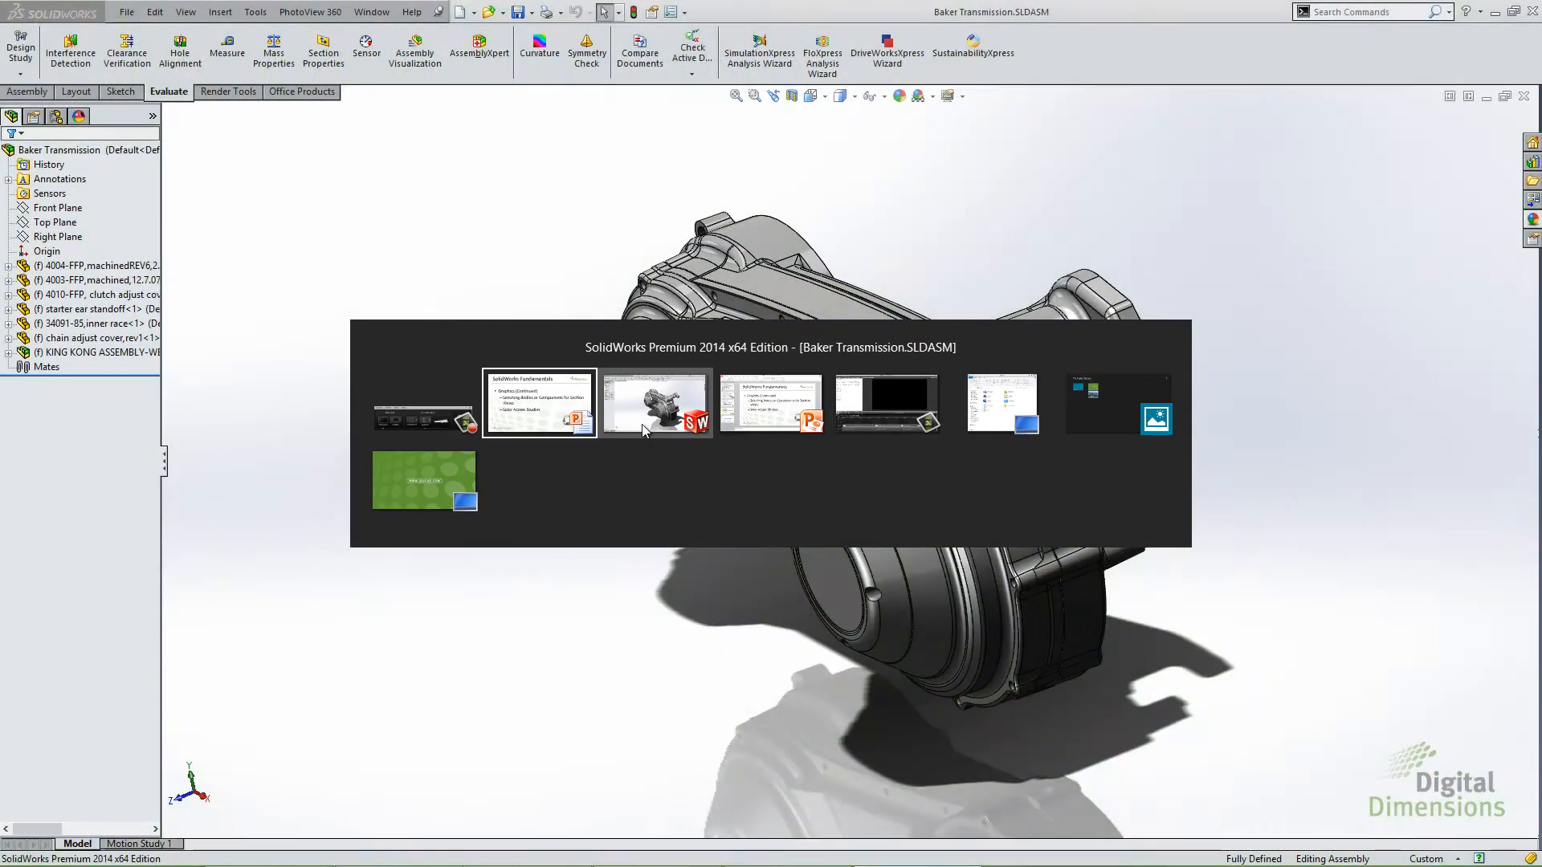
left_click(642, 424)
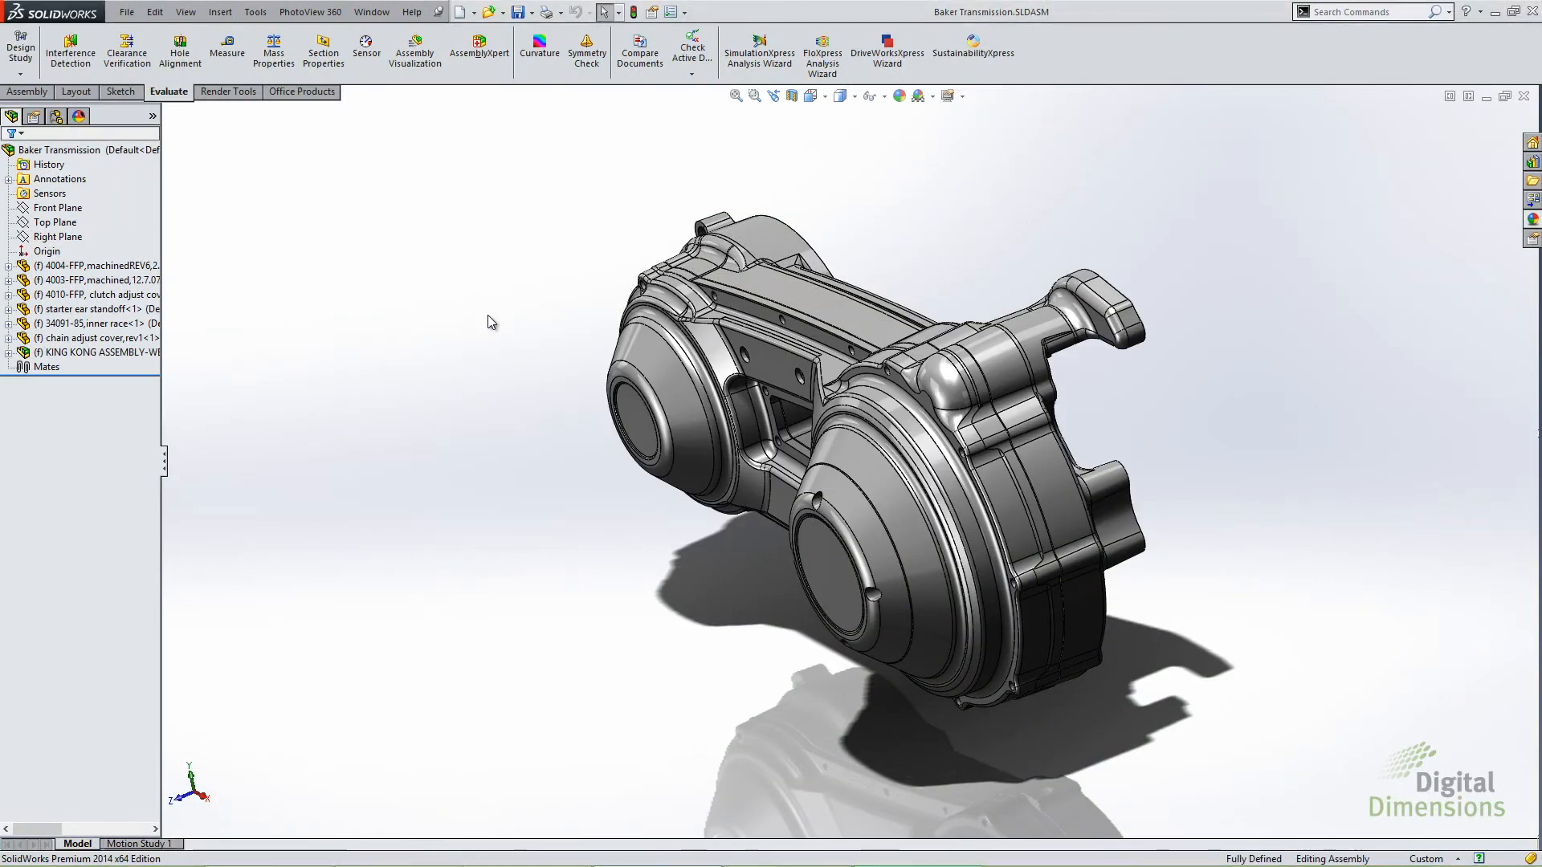
Step: Start a section view of the Baker Transmission assembly on the Top Plane with the Selected components option enabled
left_click(792, 97)
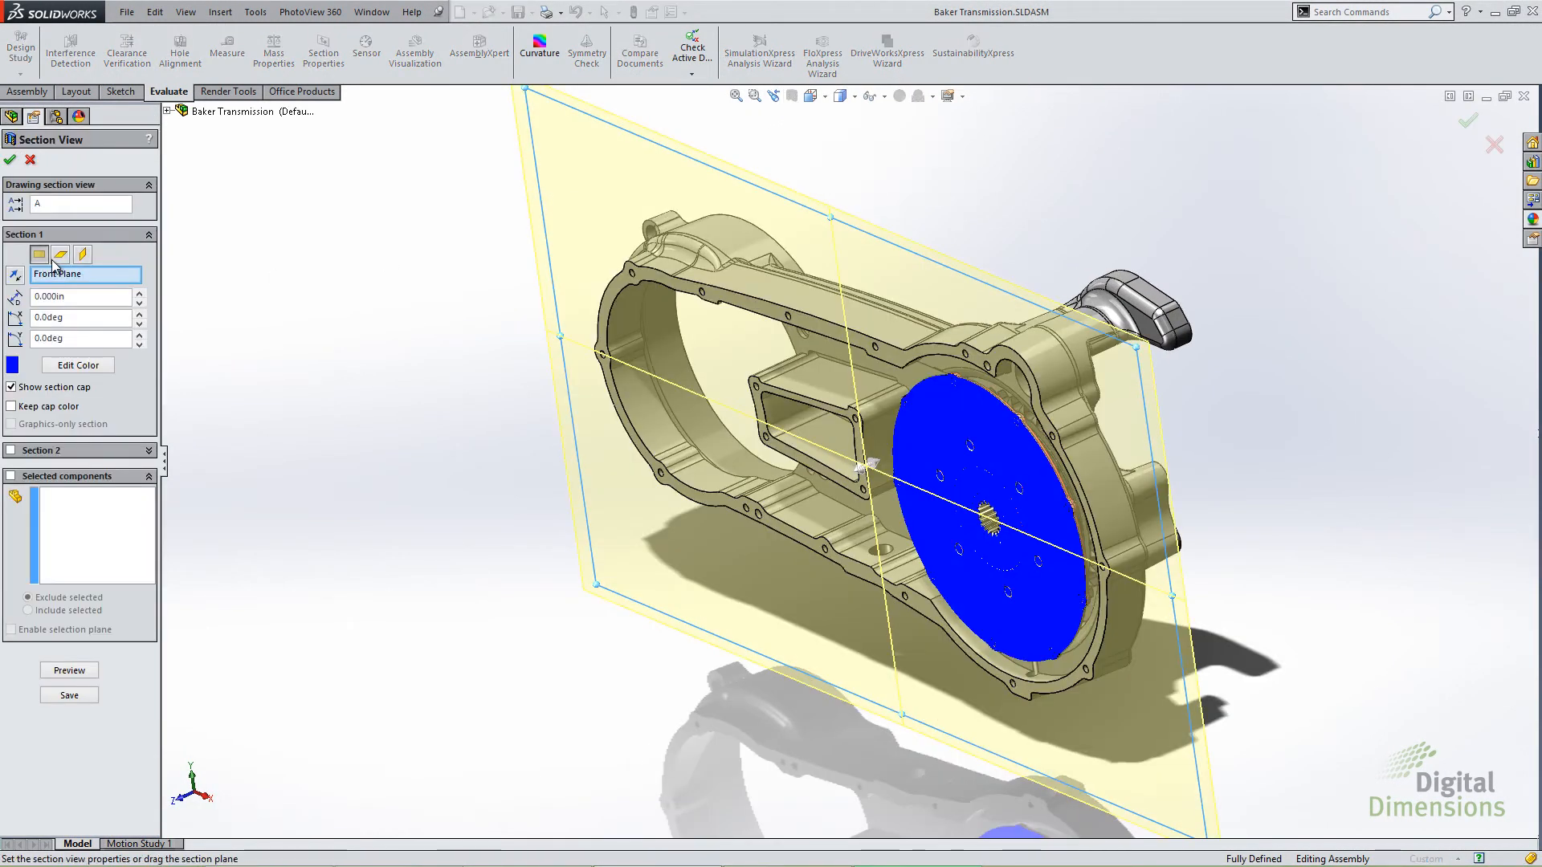
left_click(61, 254)
left_click(10, 476)
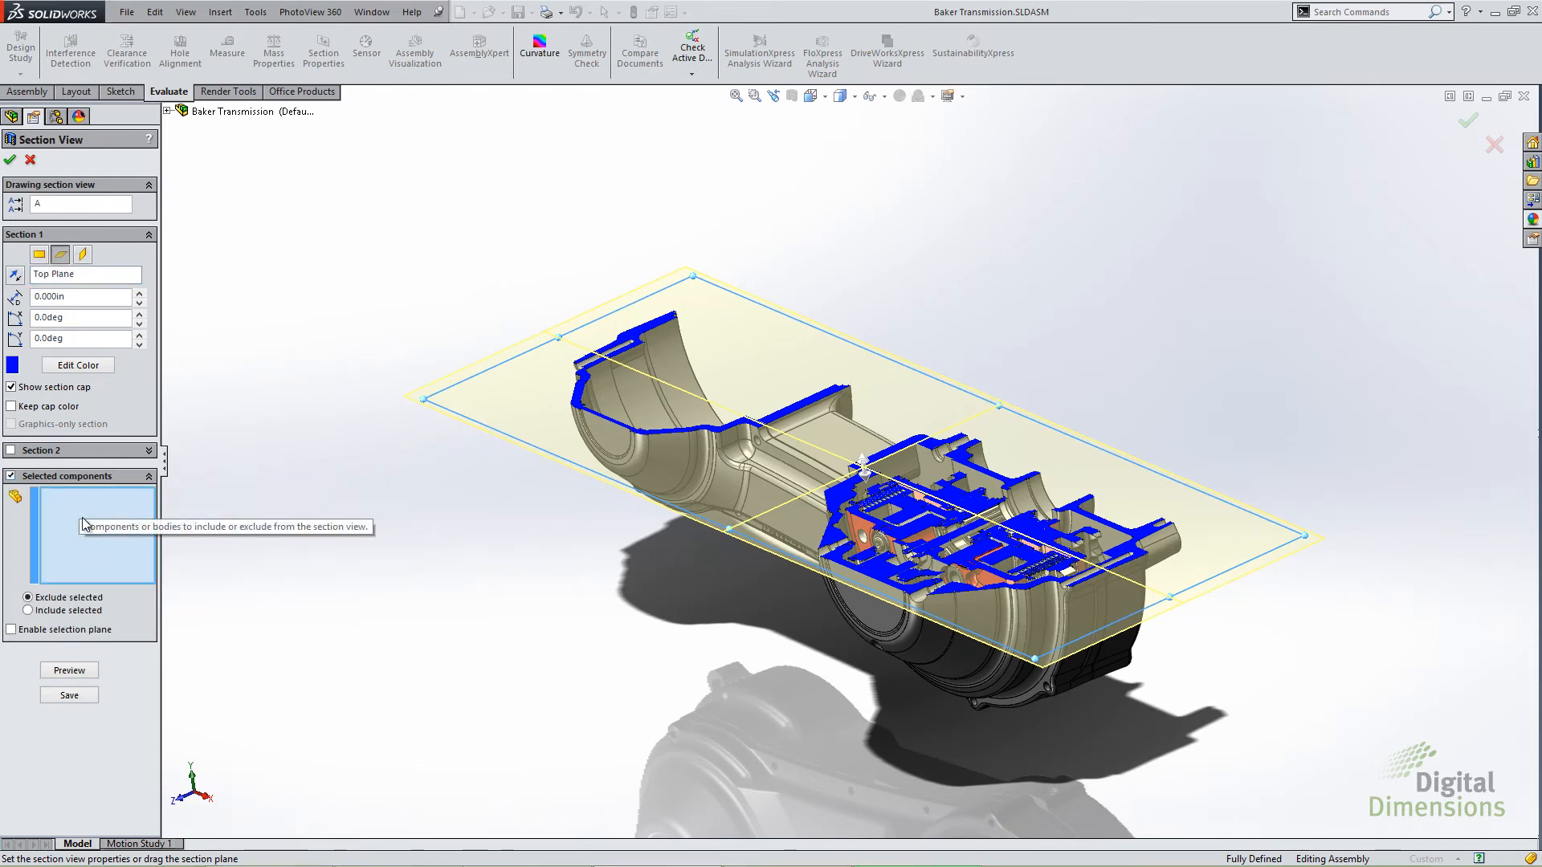
Step: Limit the section cut to the clutch adjust cover, the 4003-FFP machined cover and the chain adjust cover with Include selected
left_click(890, 632)
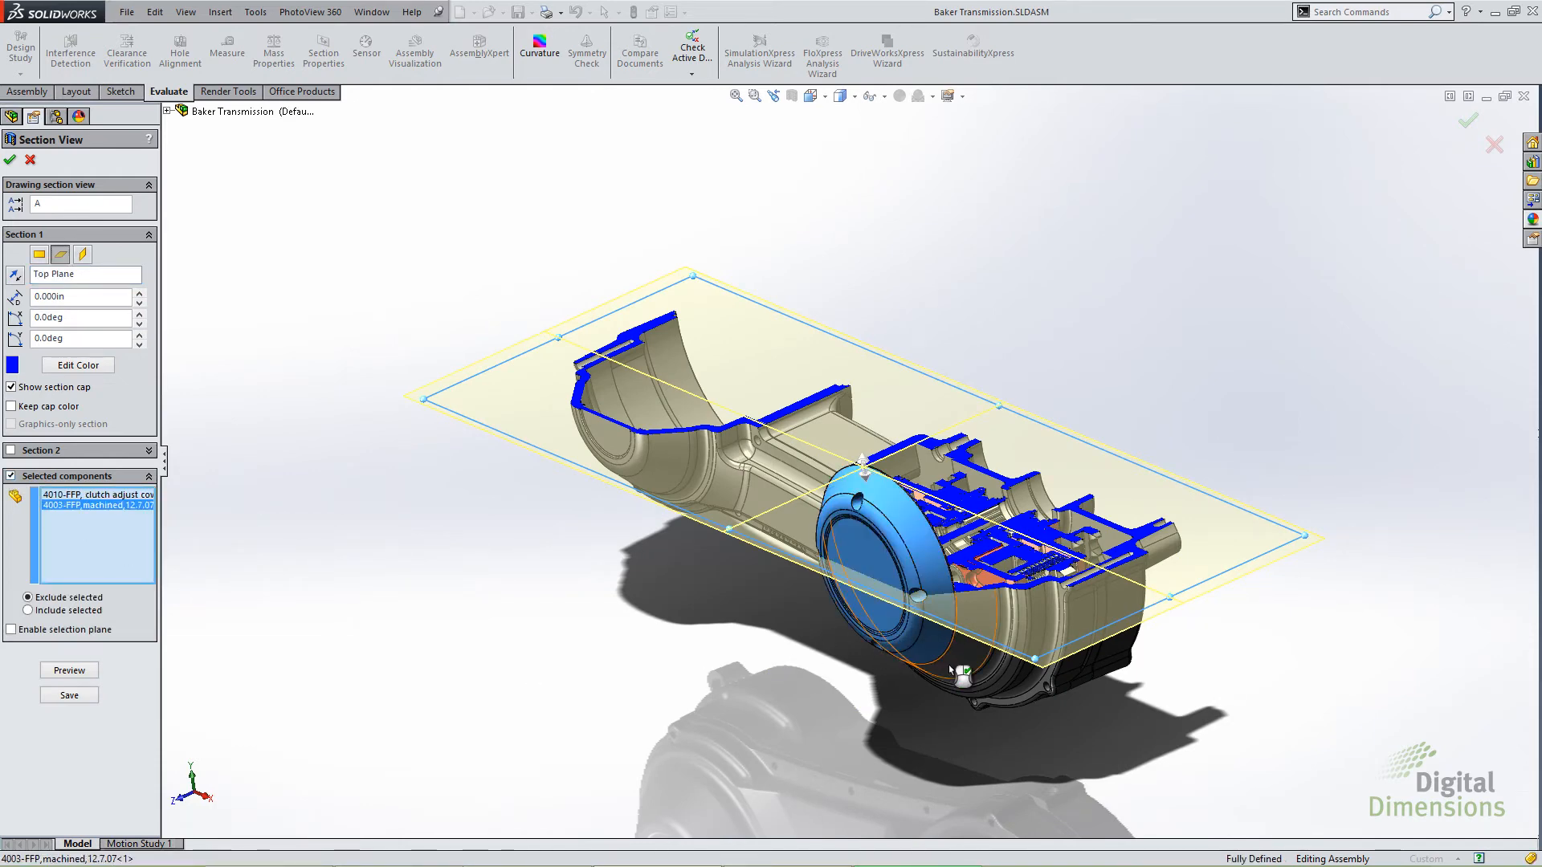
left_click(948, 664)
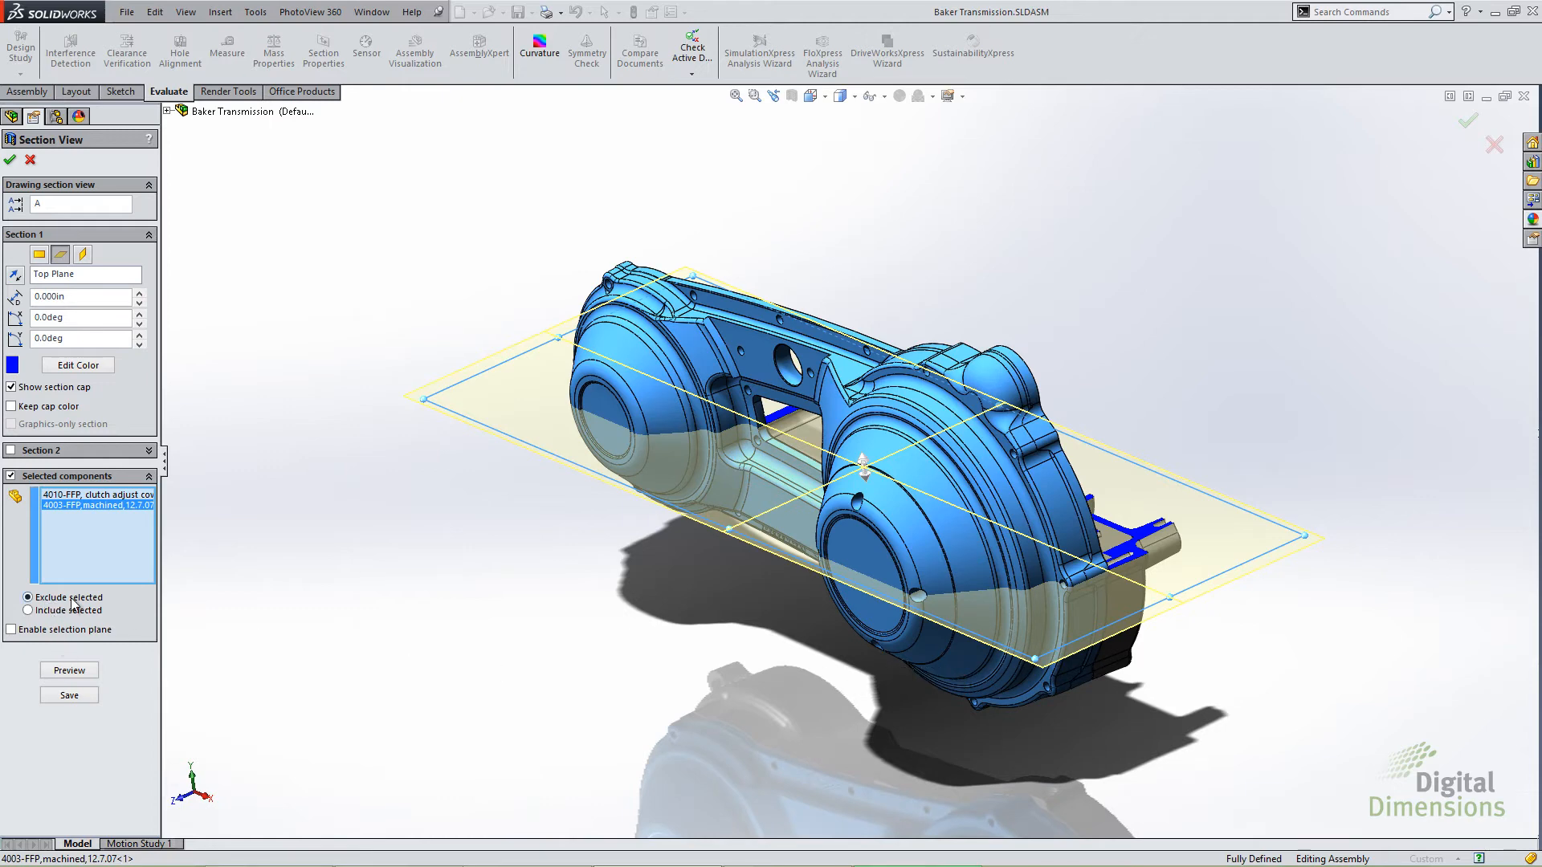
left_click(28, 611)
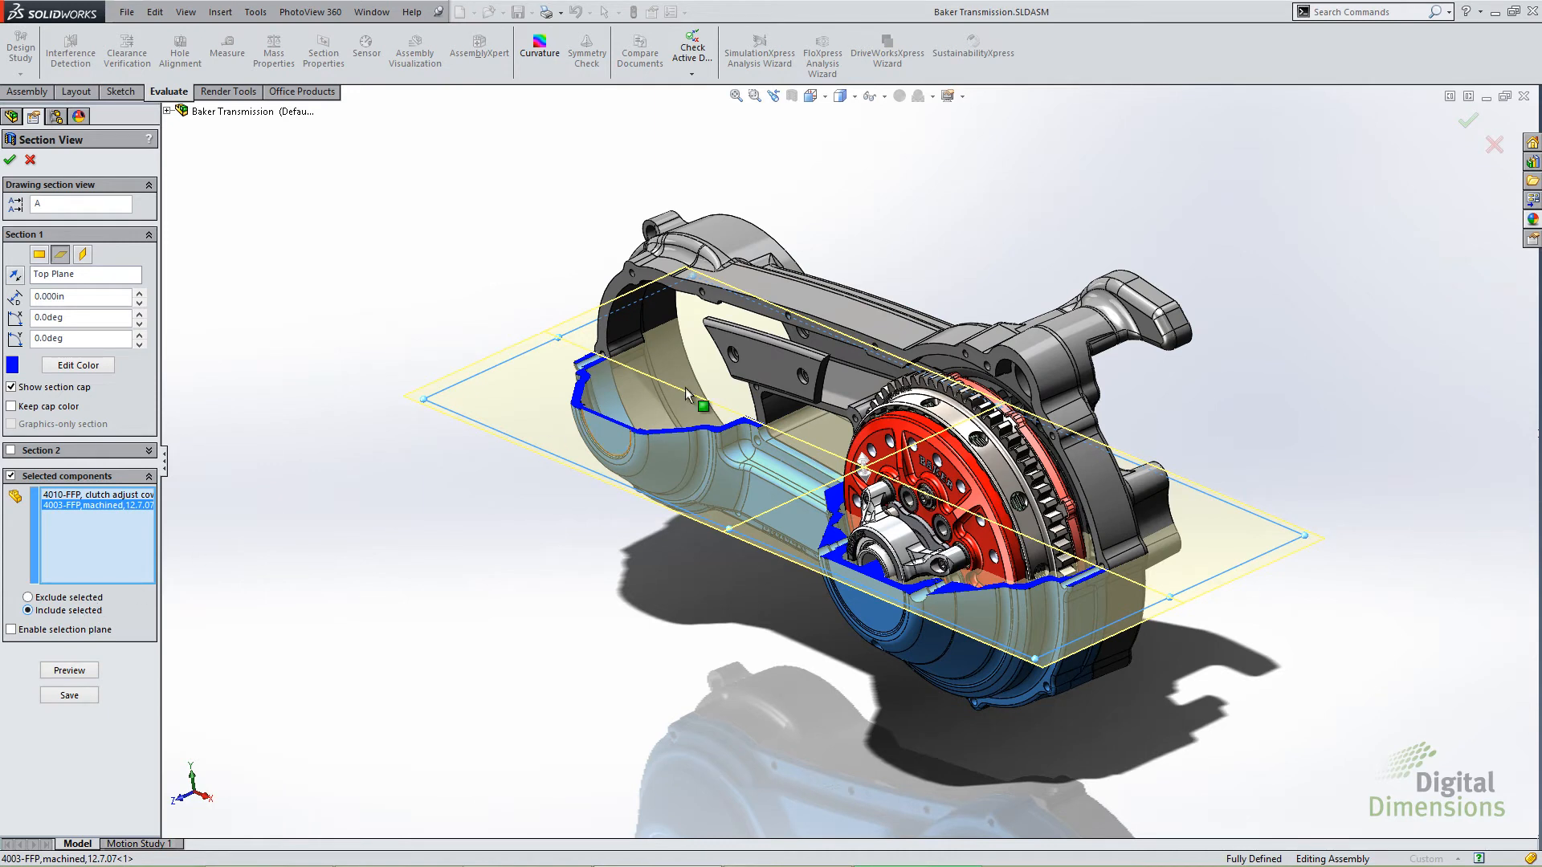
left_click(764, 360)
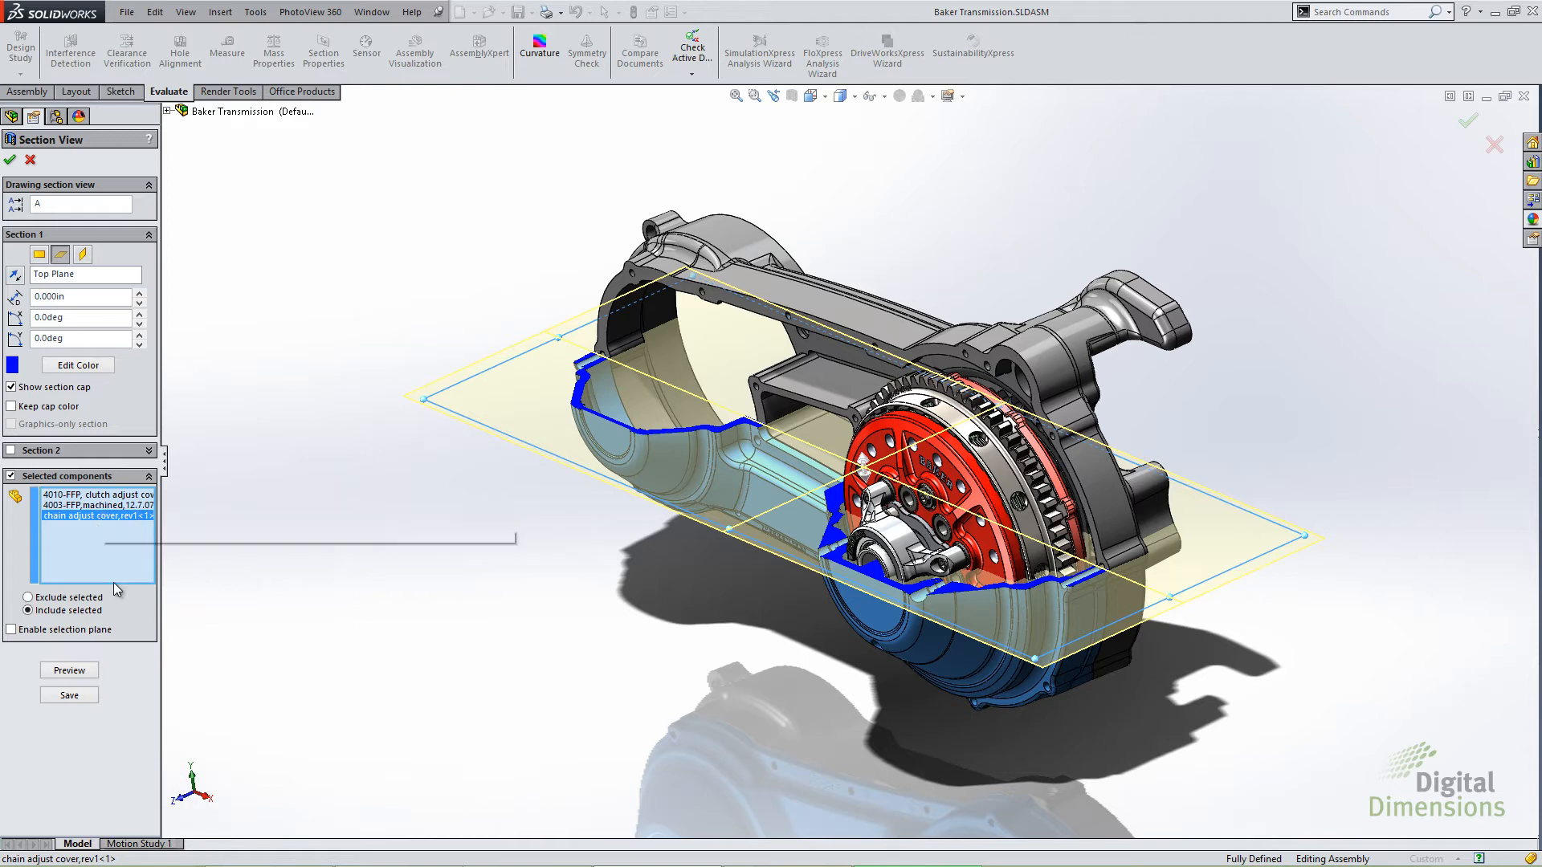
Step: Review the save options for the section view, then cancel the save and discard the section view
left_click(67, 695)
left_click_drag(379, 419, 371, 345)
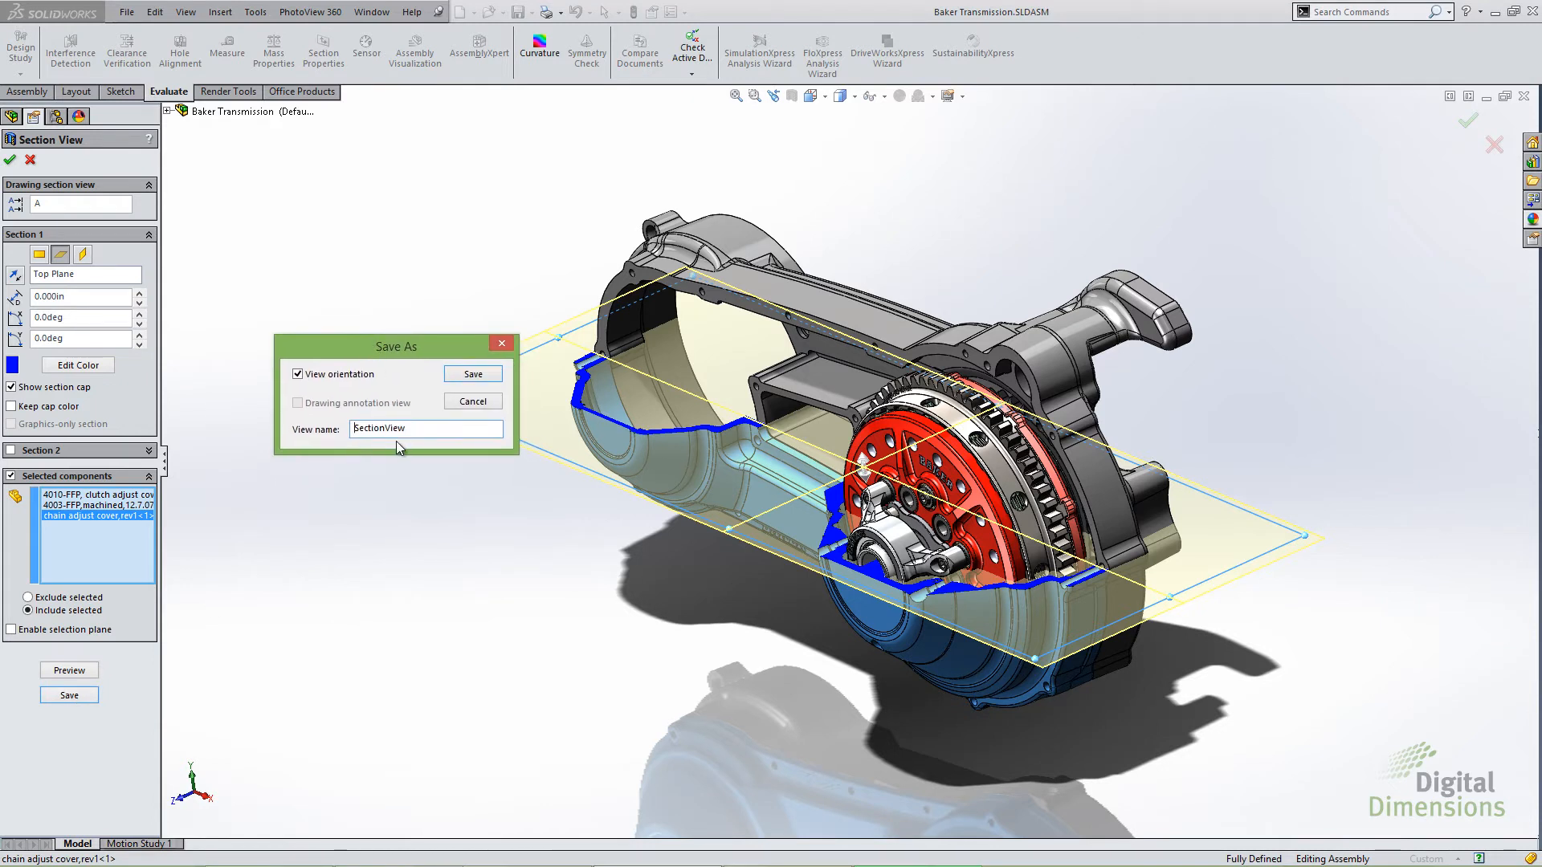
left_click_drag(409, 428, 316, 426)
left_click(470, 402)
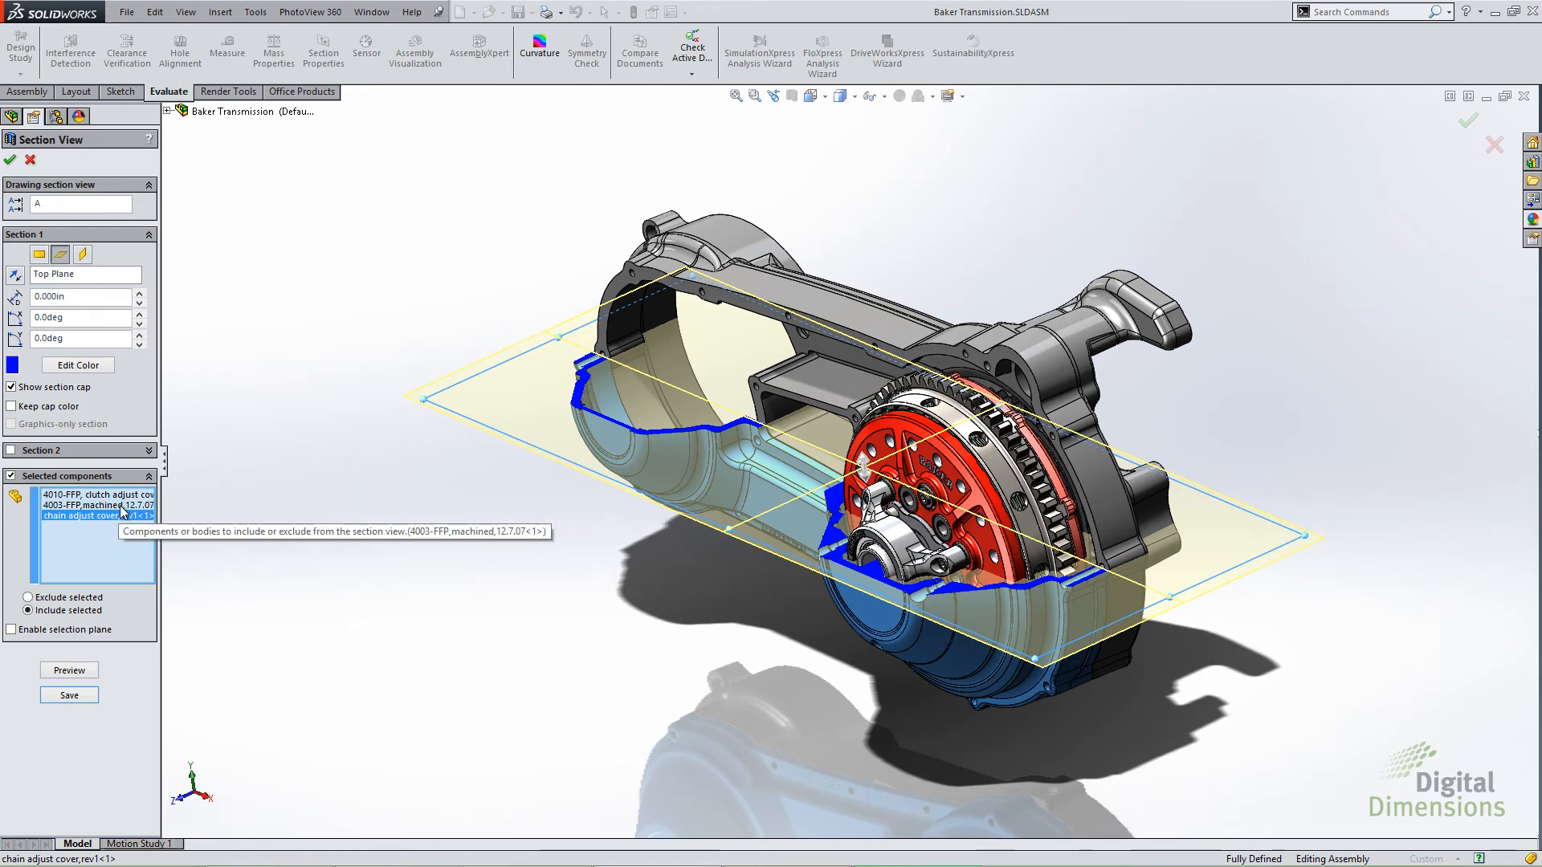
left_click(30, 159)
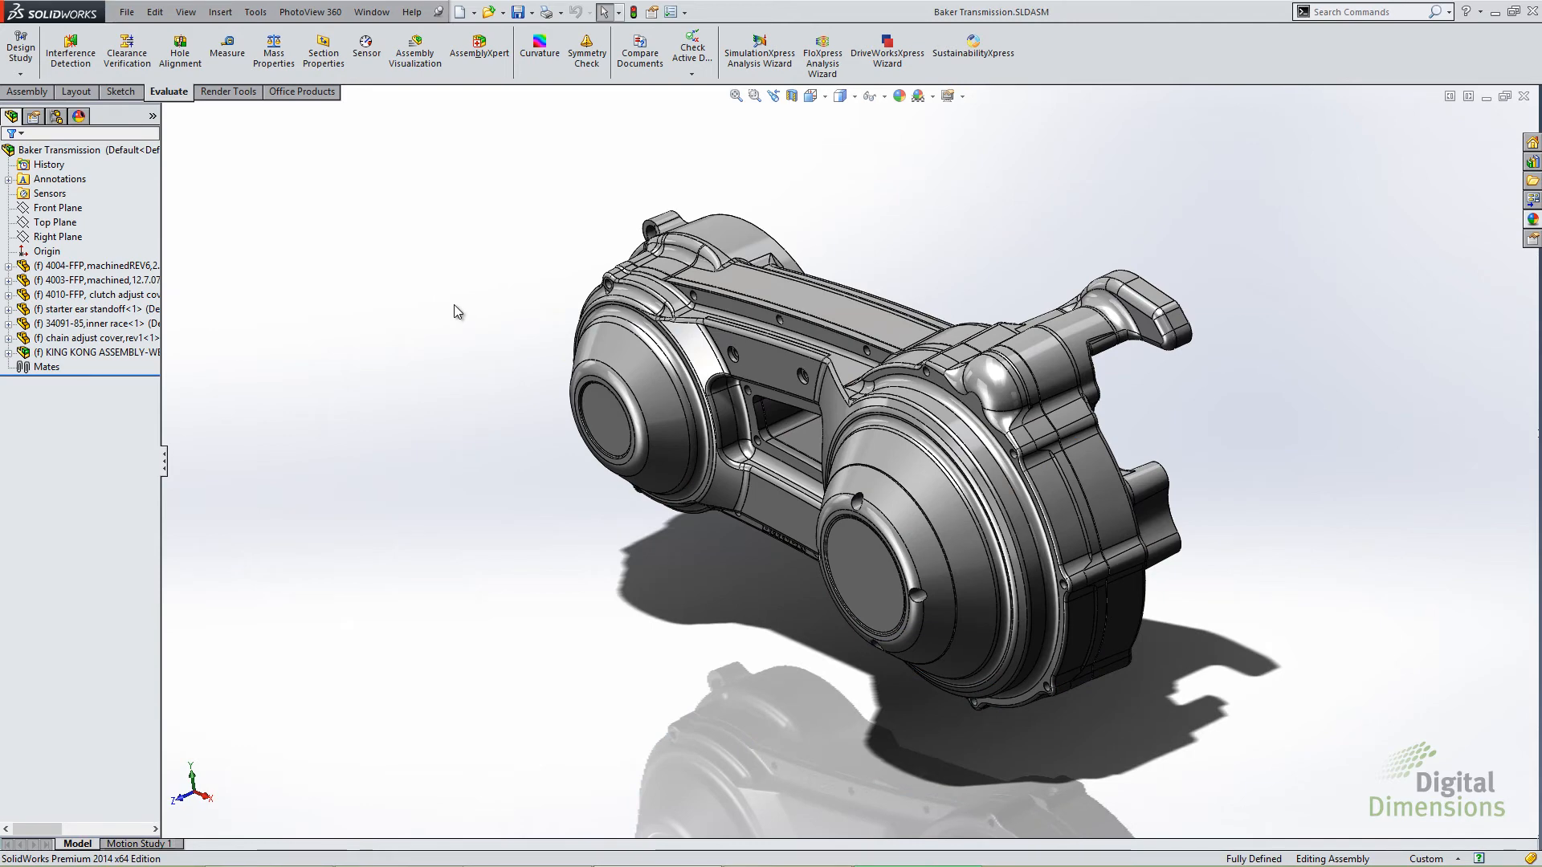
Step: Switch to the Pergolas part, list its lights and add a sunlight
key("ctrl+Tab")
left_click(828, 377)
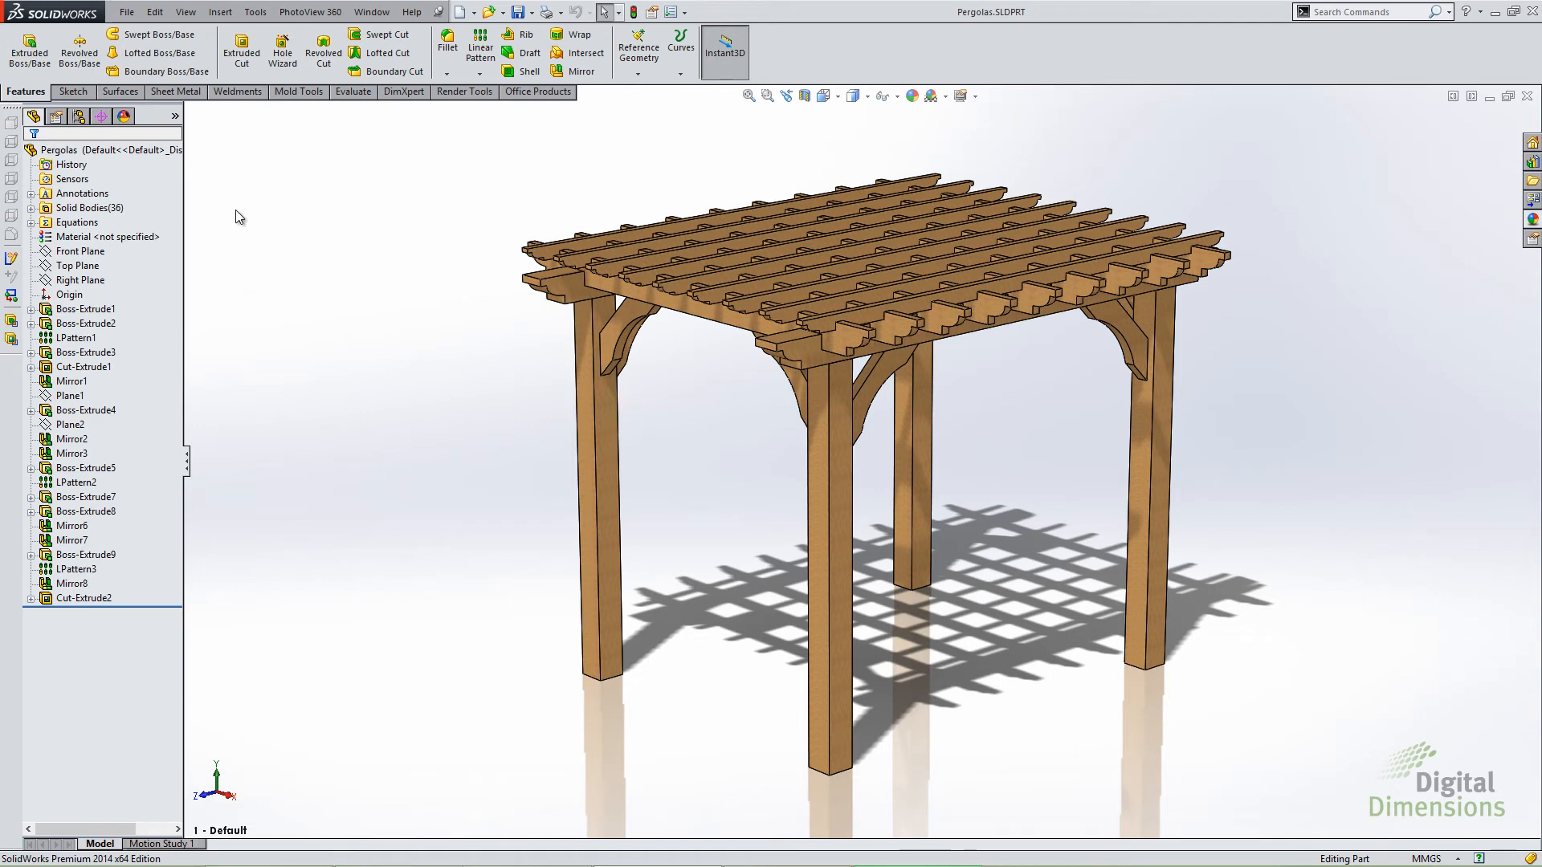
left_click(123, 116)
left_click(77, 225)
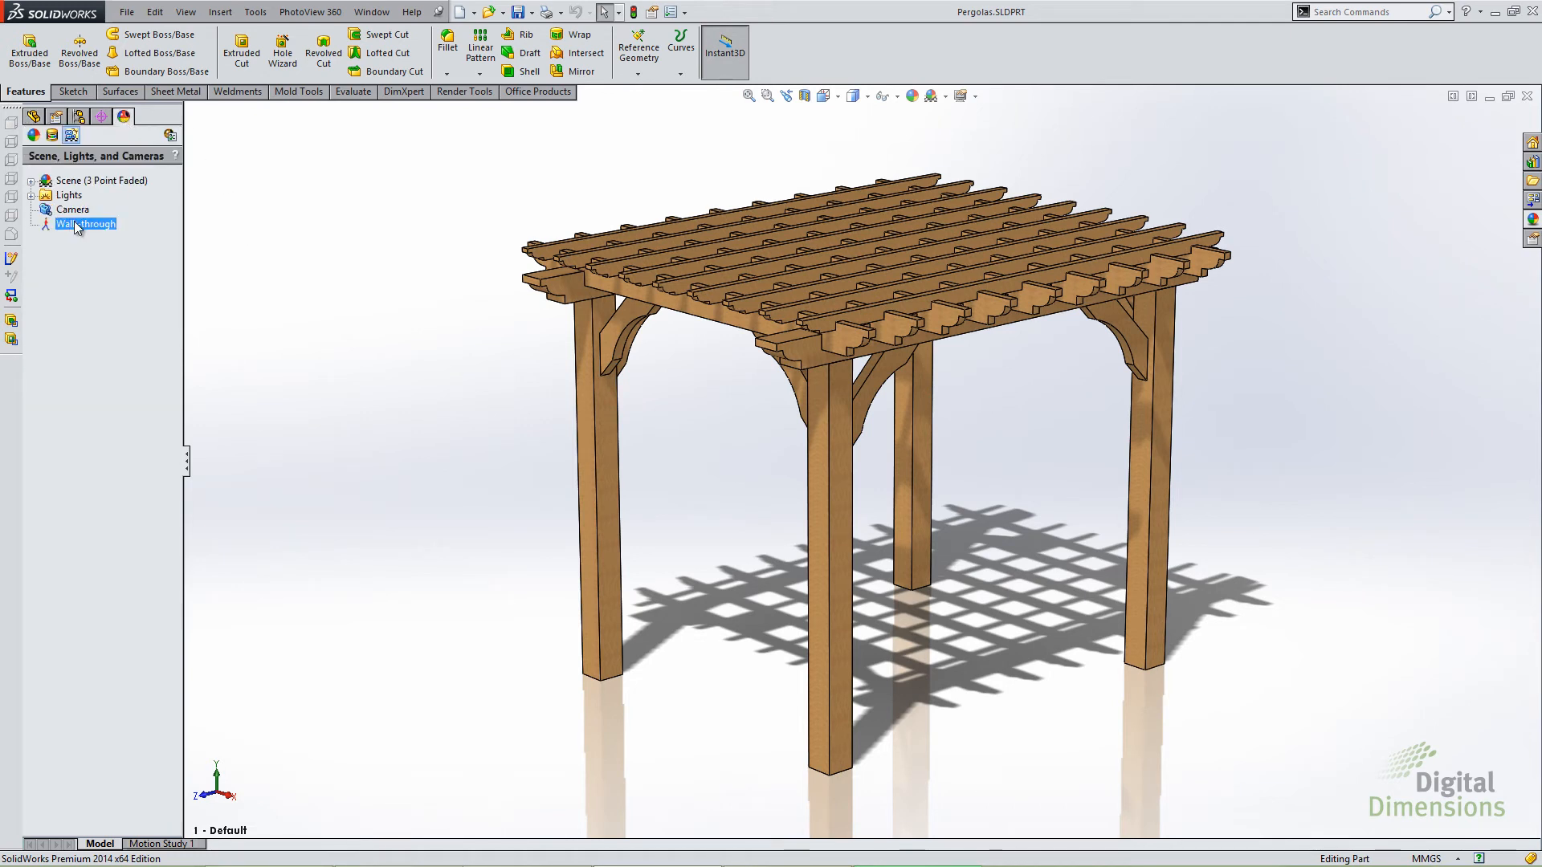
left_click(31, 195)
left_click(69, 196)
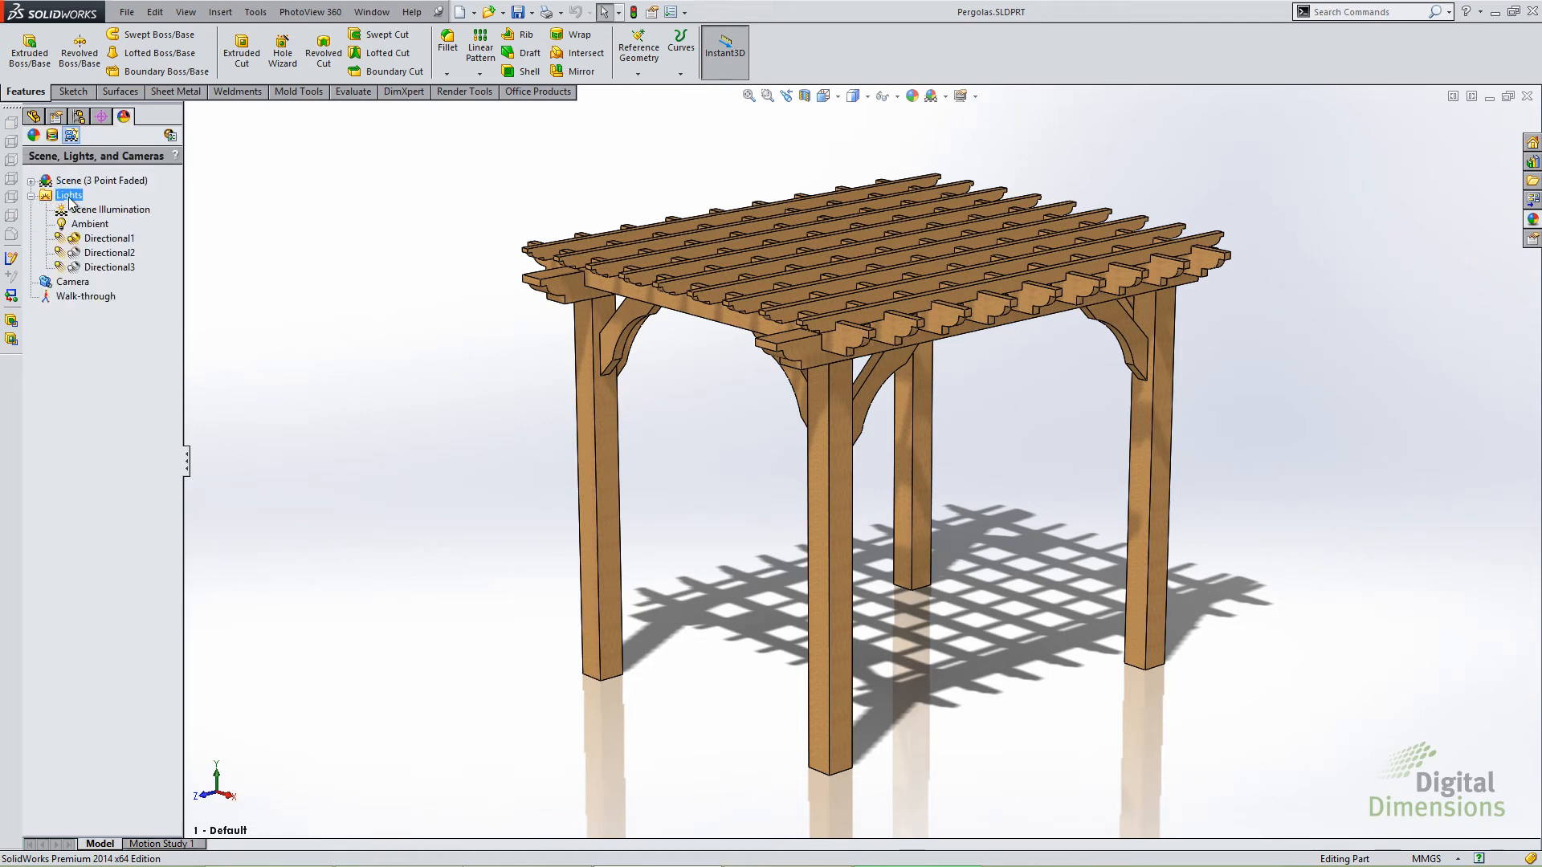
right_click(69, 200)
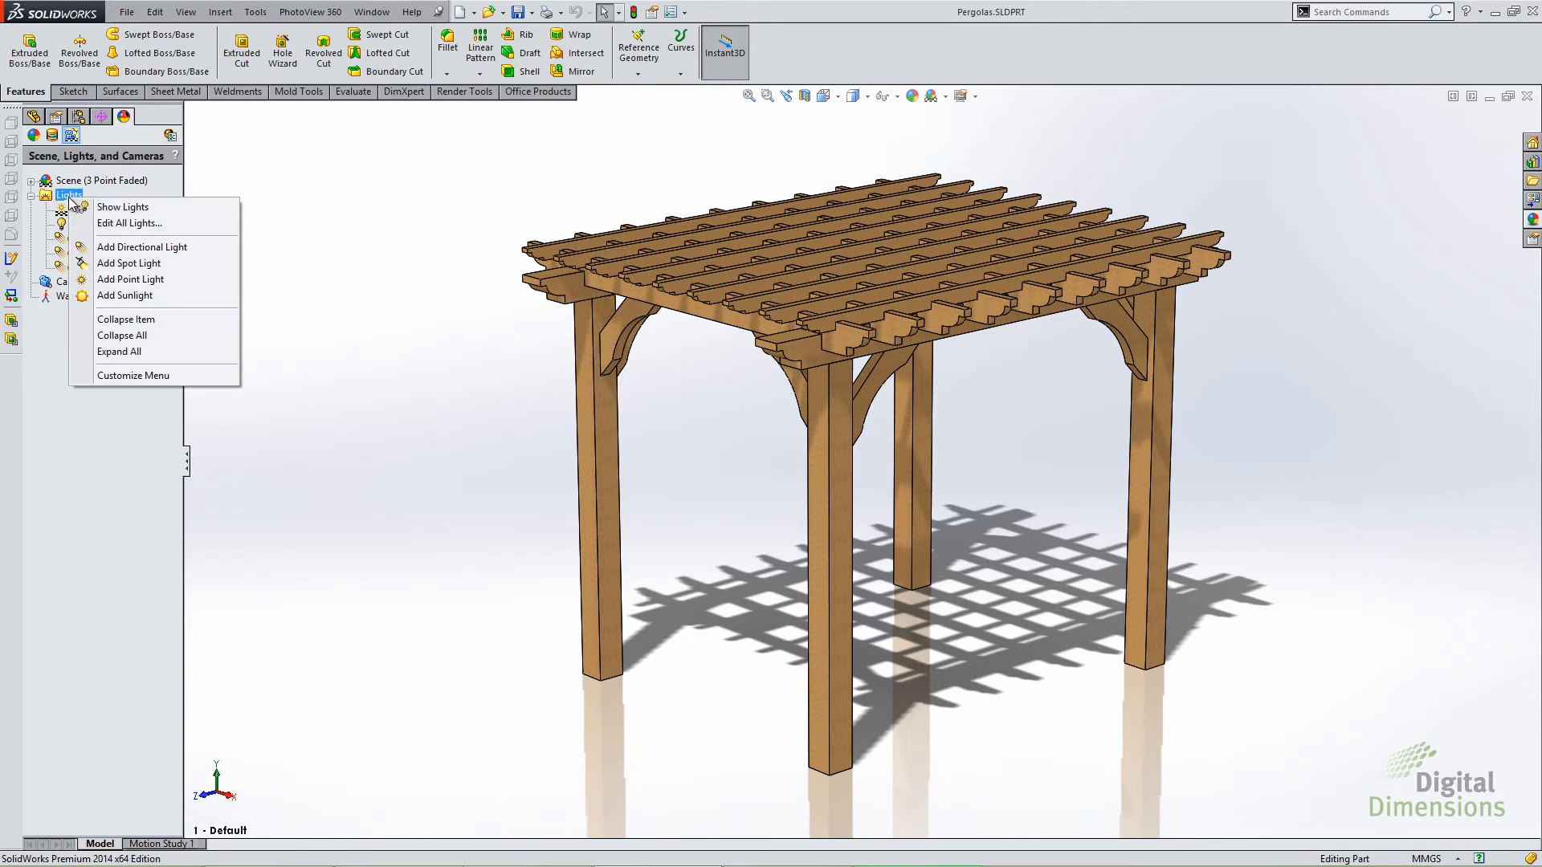
left_click(134, 296)
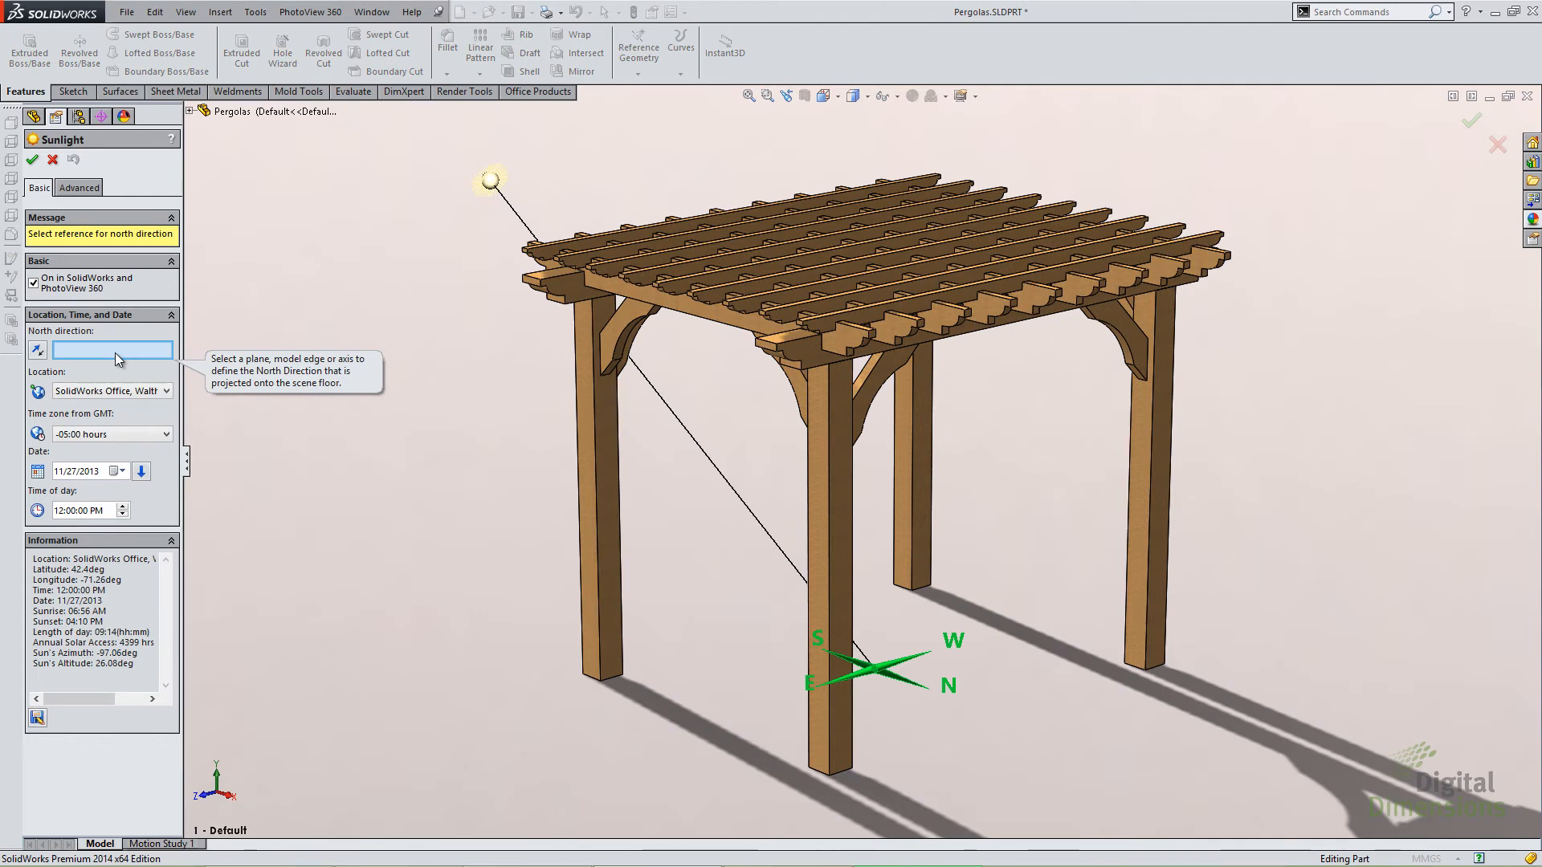
Step: Set the sunlight location to Los Angeles, CA and accept the sunlight
left_click(134, 391)
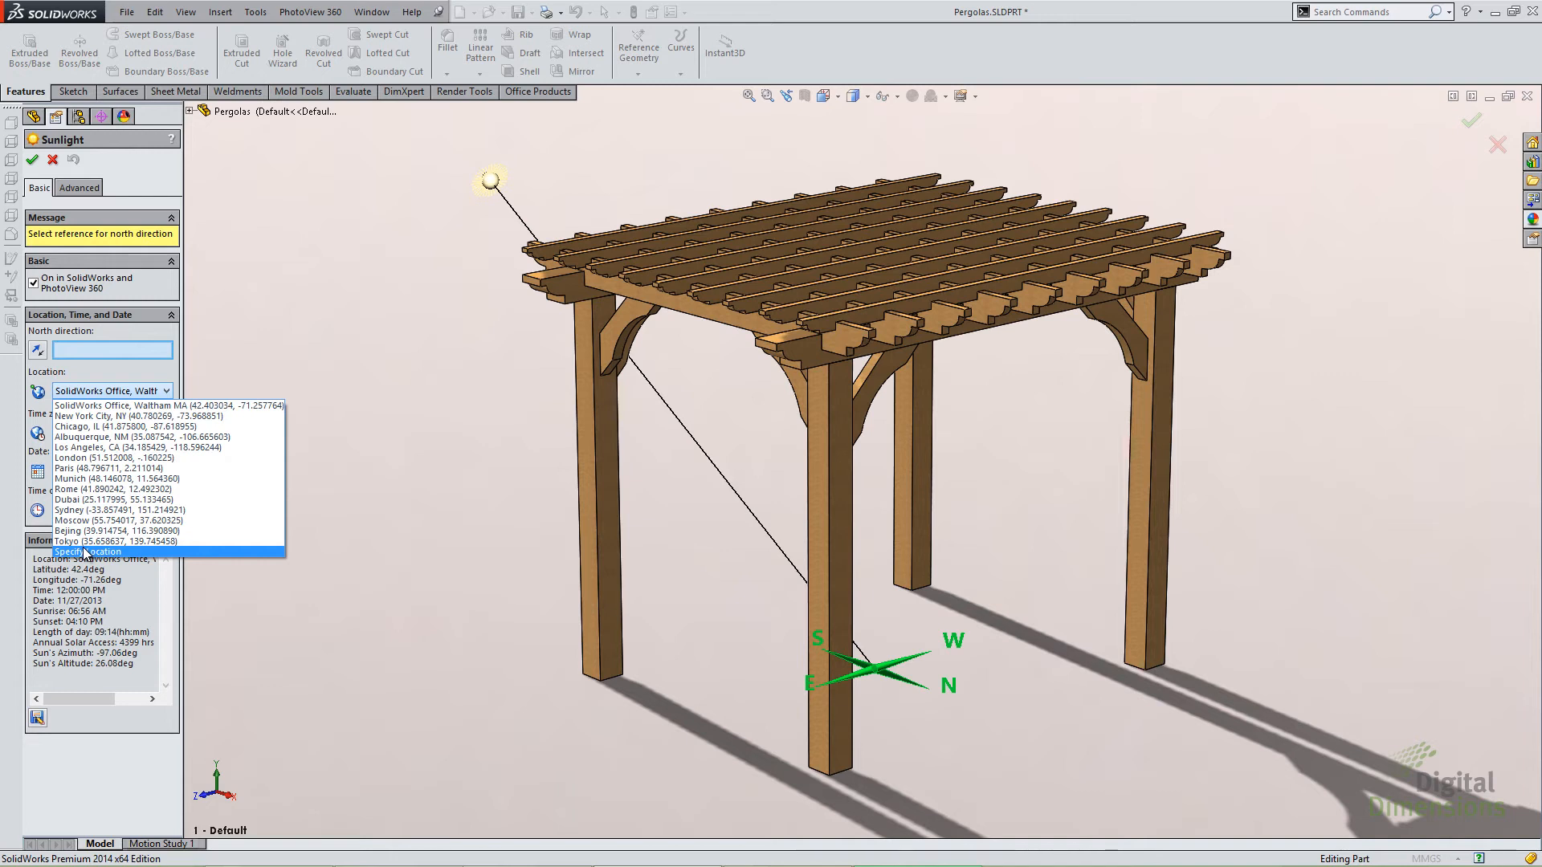
left_click(127, 449)
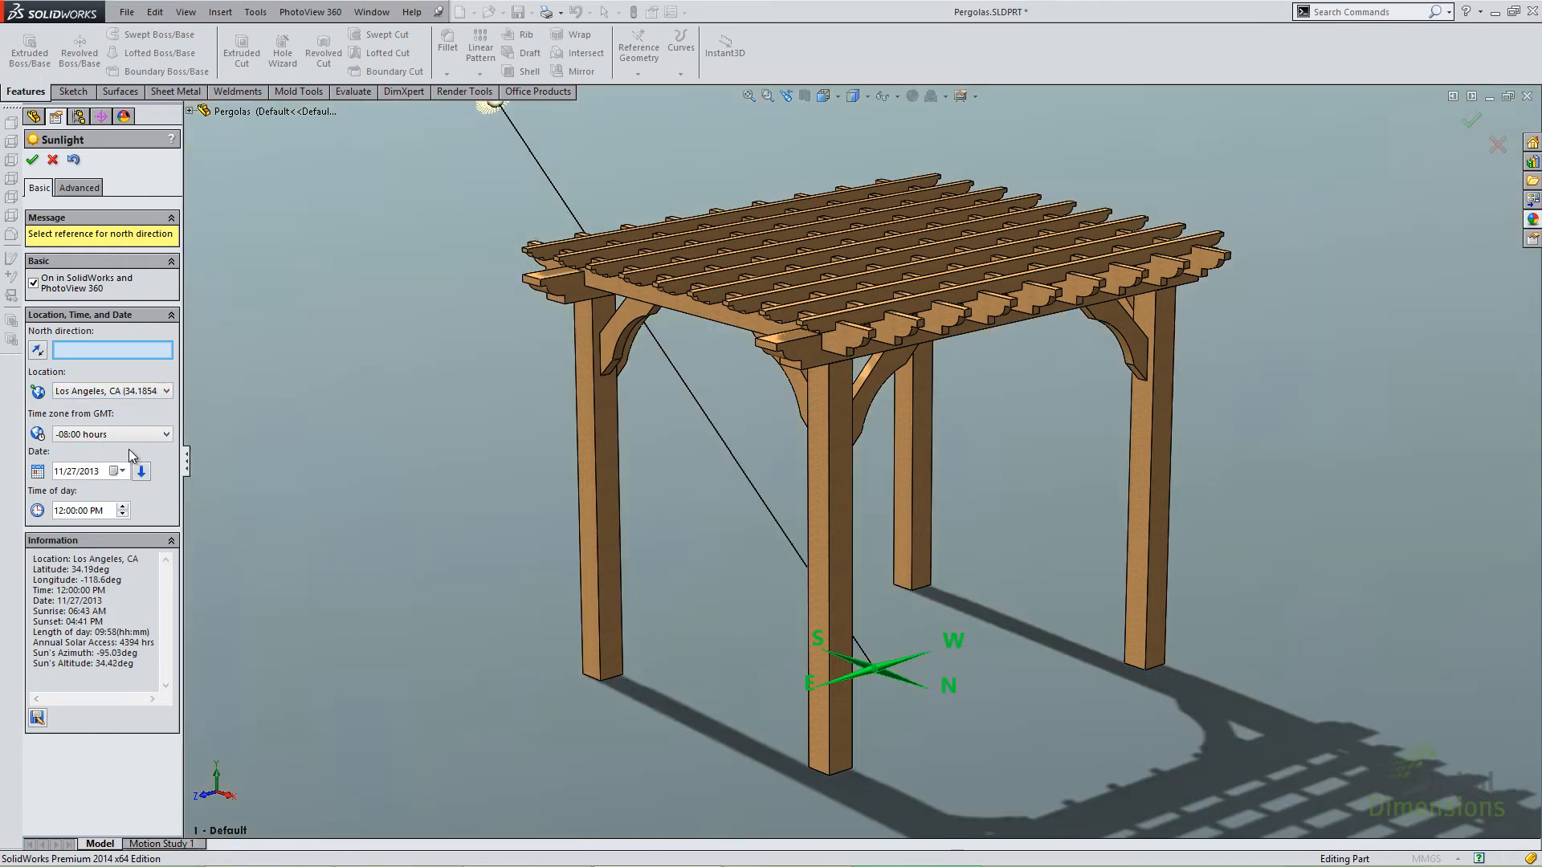
left_click(32, 159)
scroll(465, 432, "up", 3)
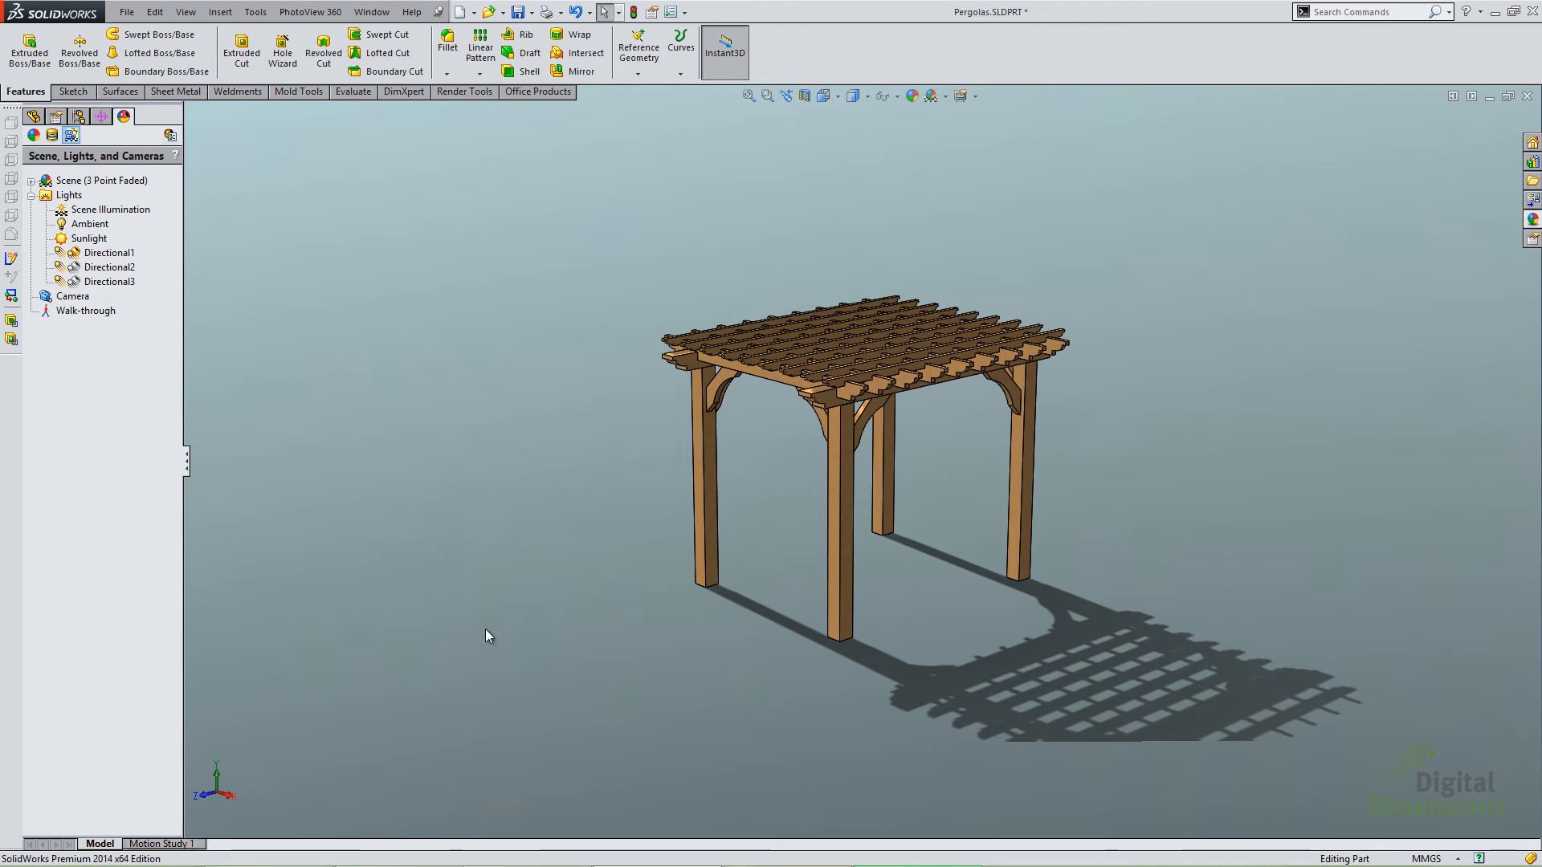
Step: In Motion Study 1, start a Solar Access Study animation with the Fixed date, variable time type
left_click(180, 845)
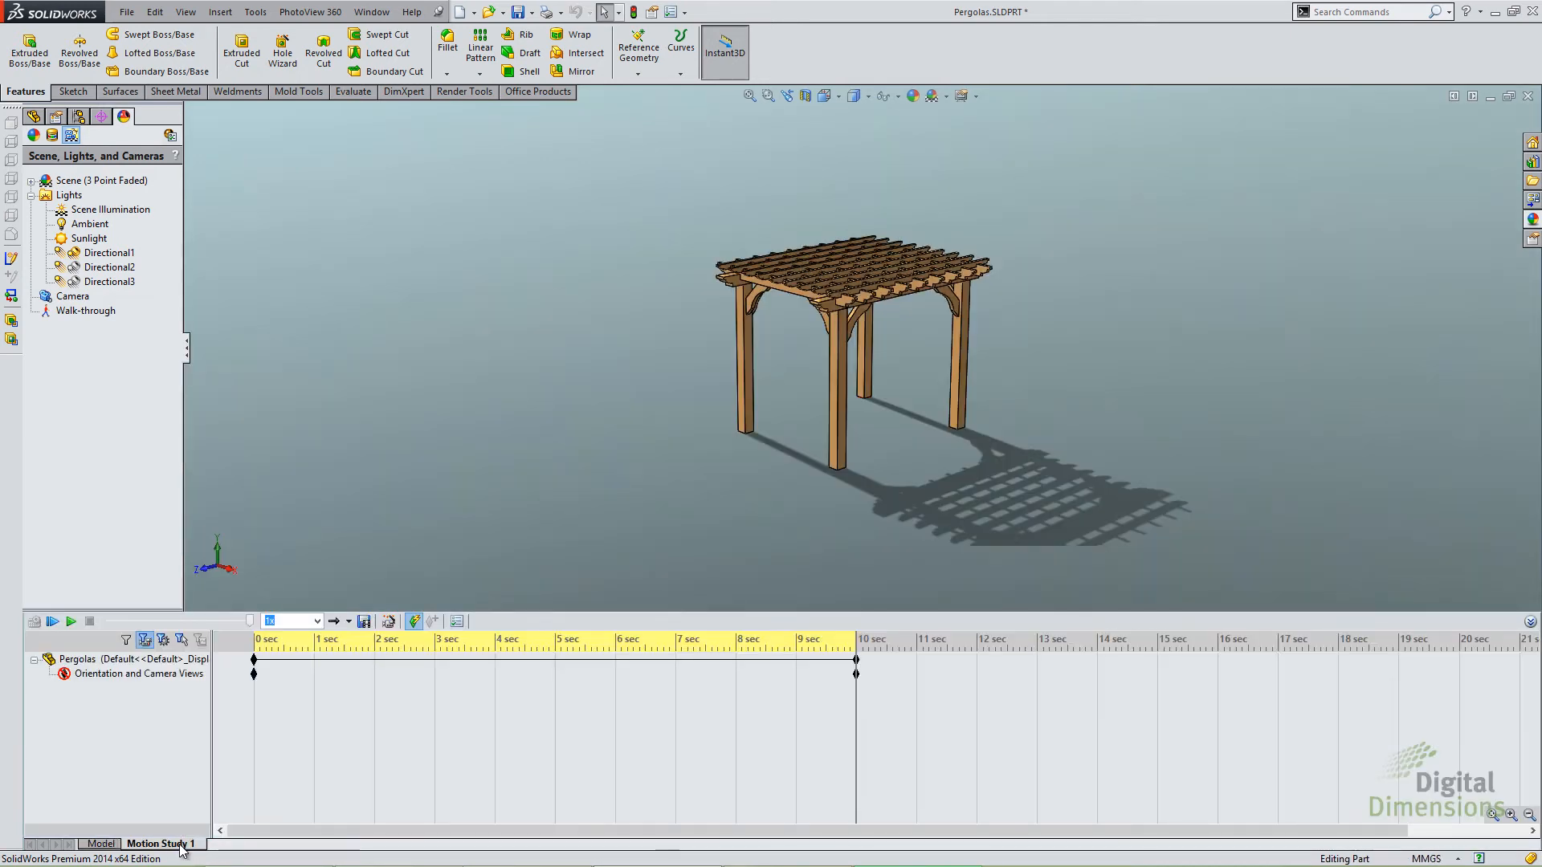
left_click(387, 624)
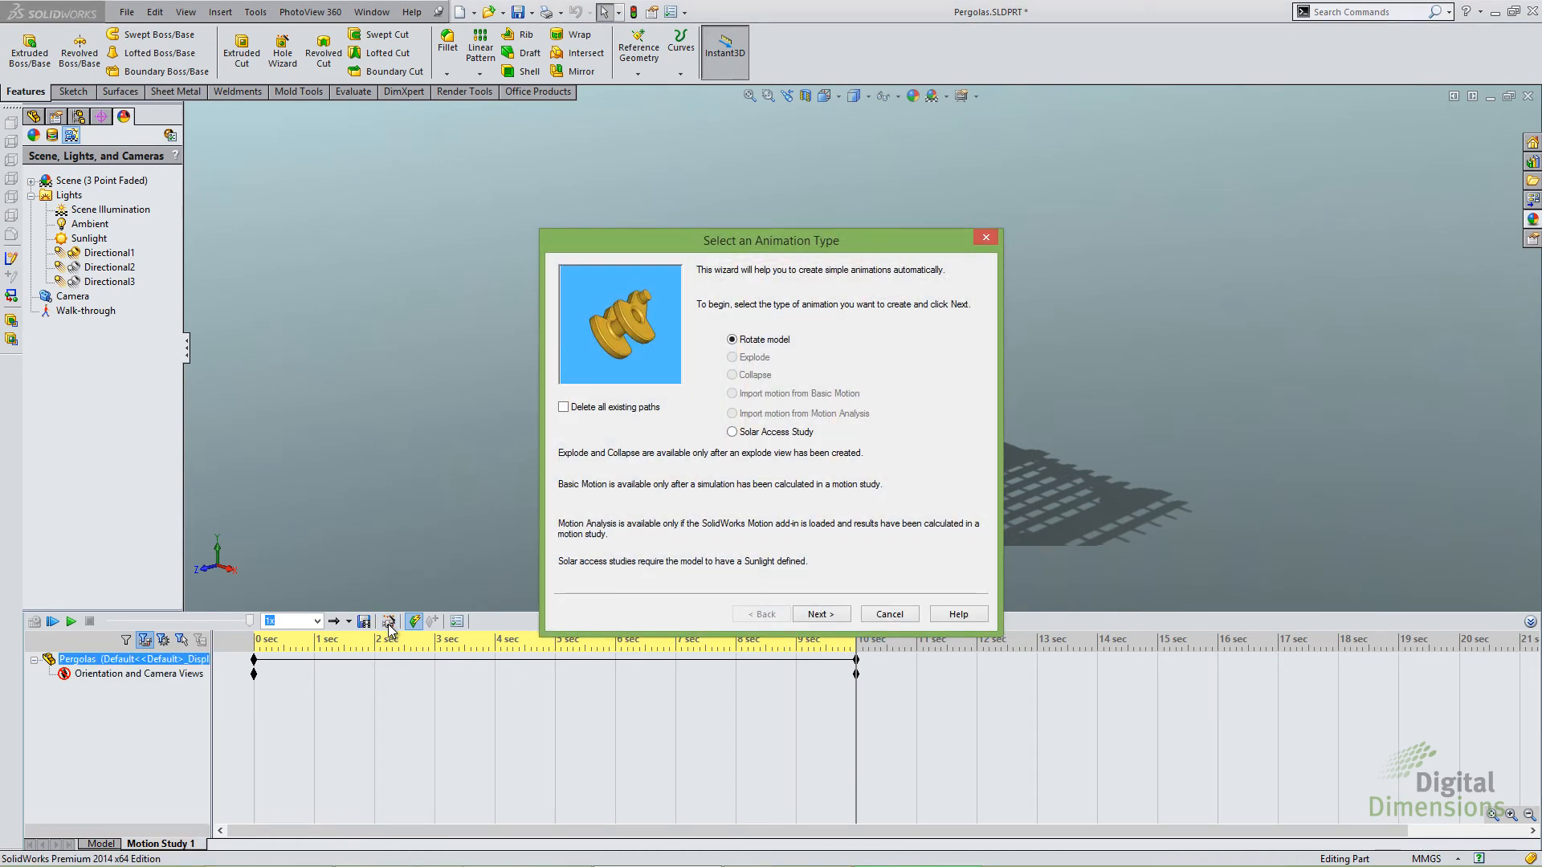
left_click(754, 437)
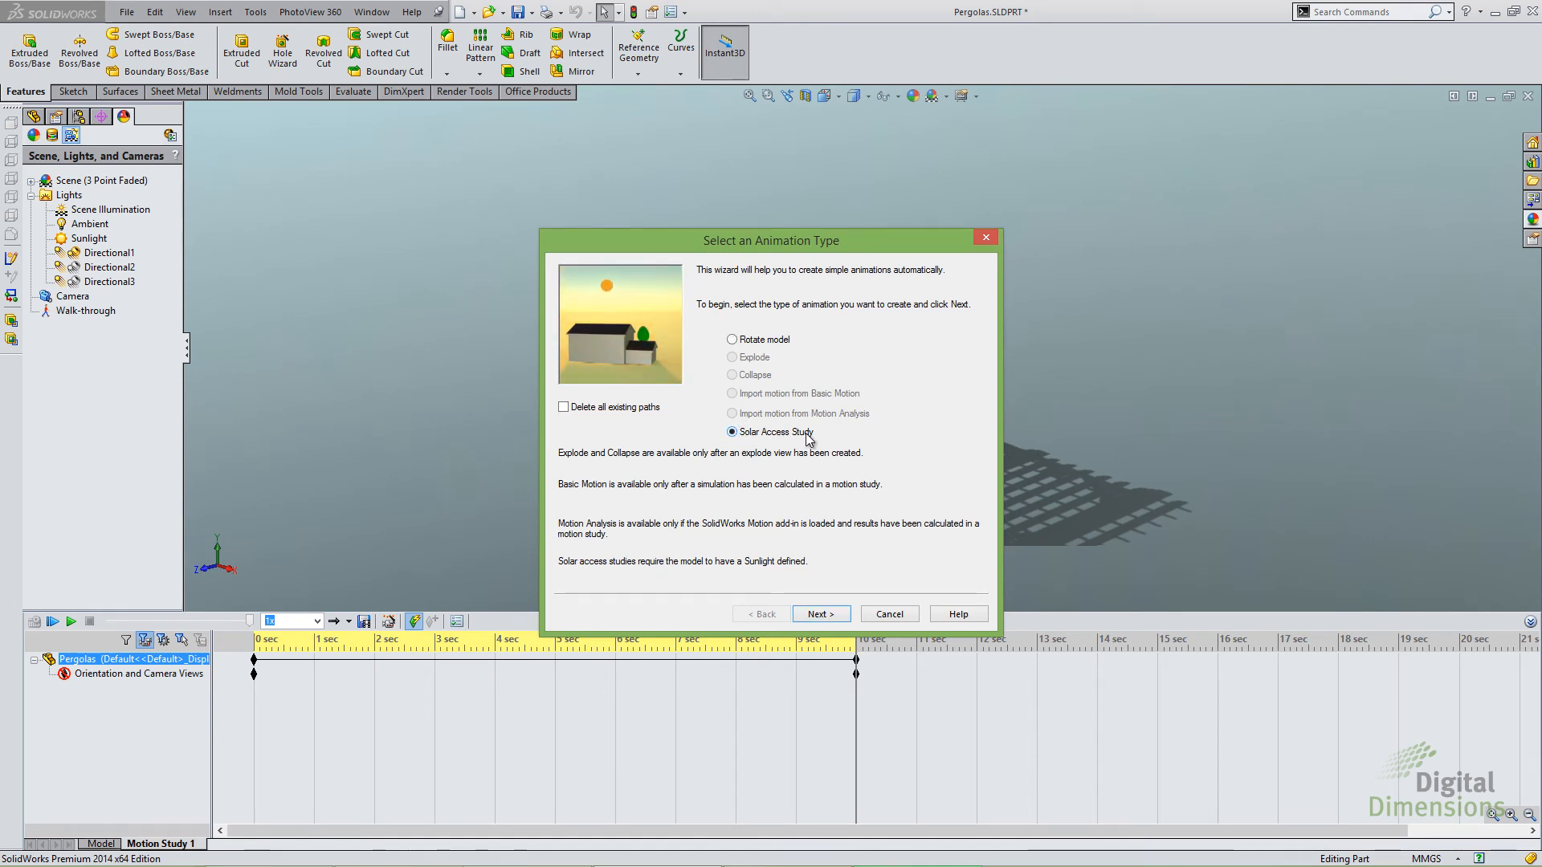
left_click(828, 617)
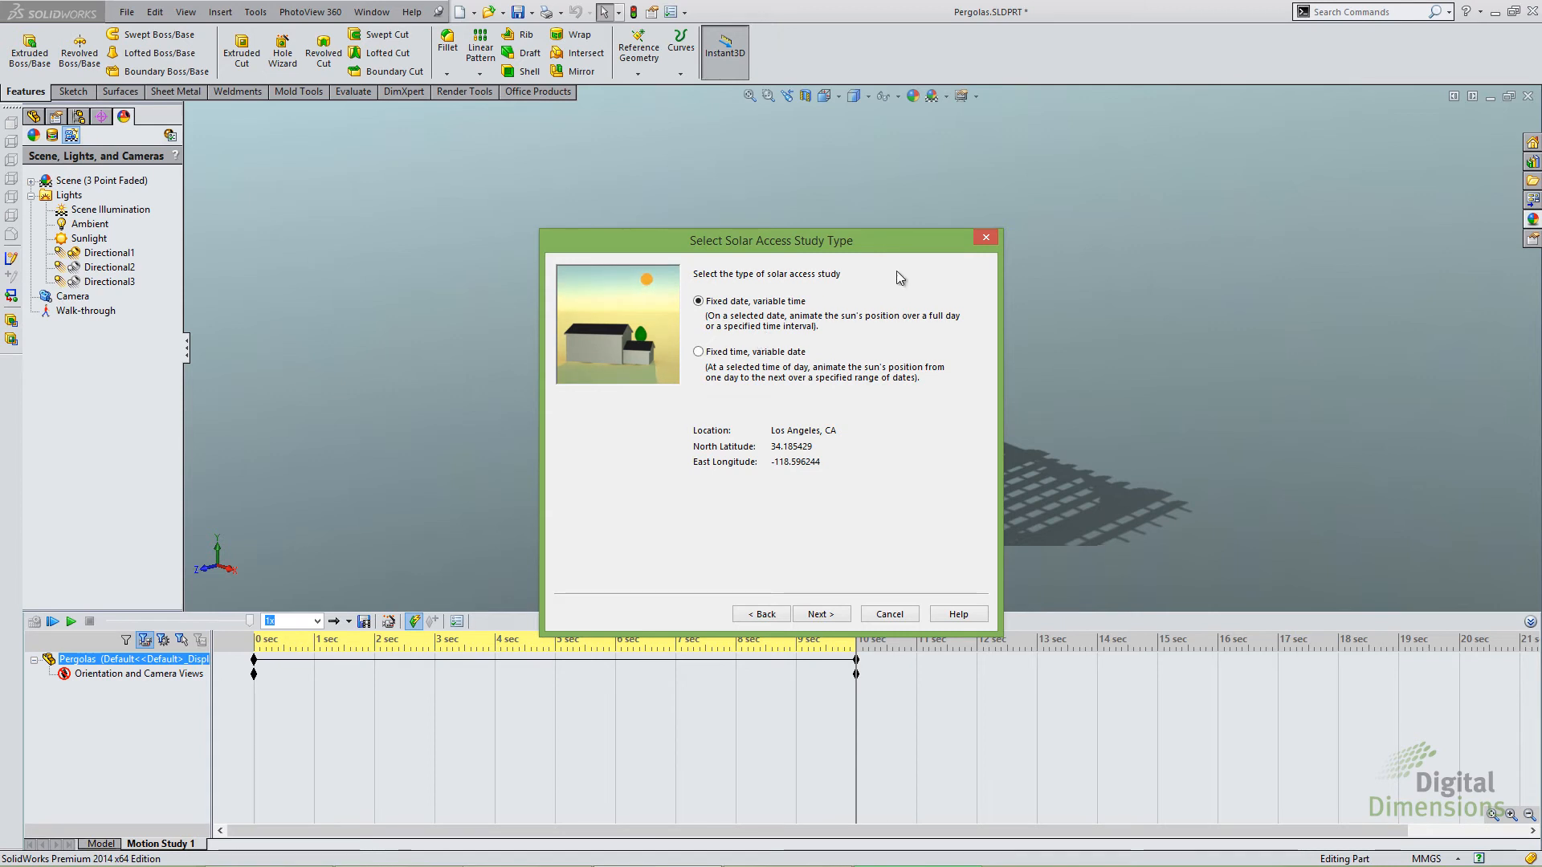
left_click(698, 352)
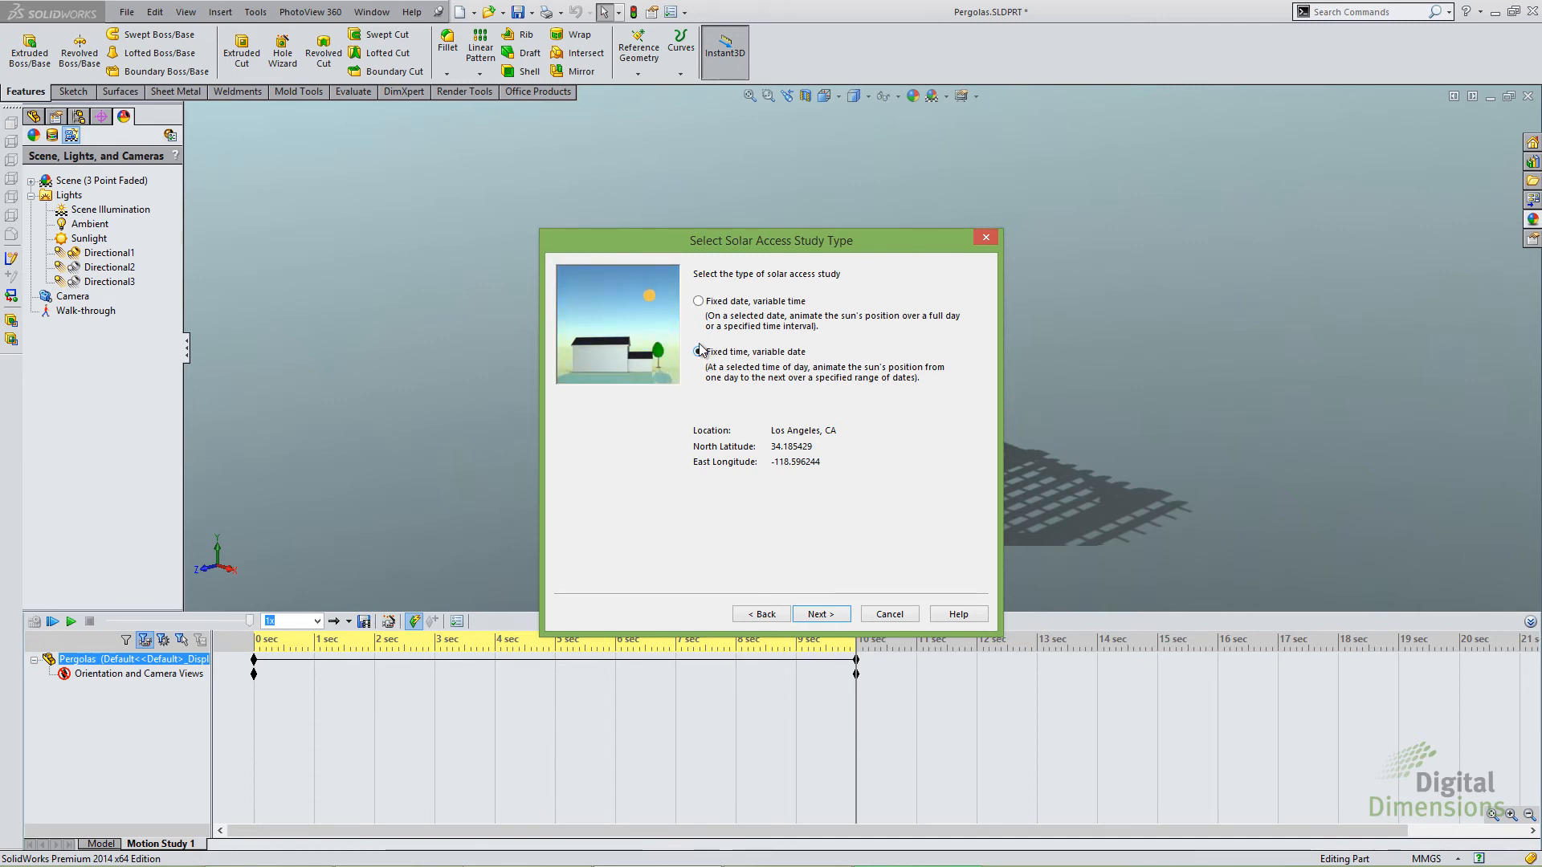
left_click(698, 301)
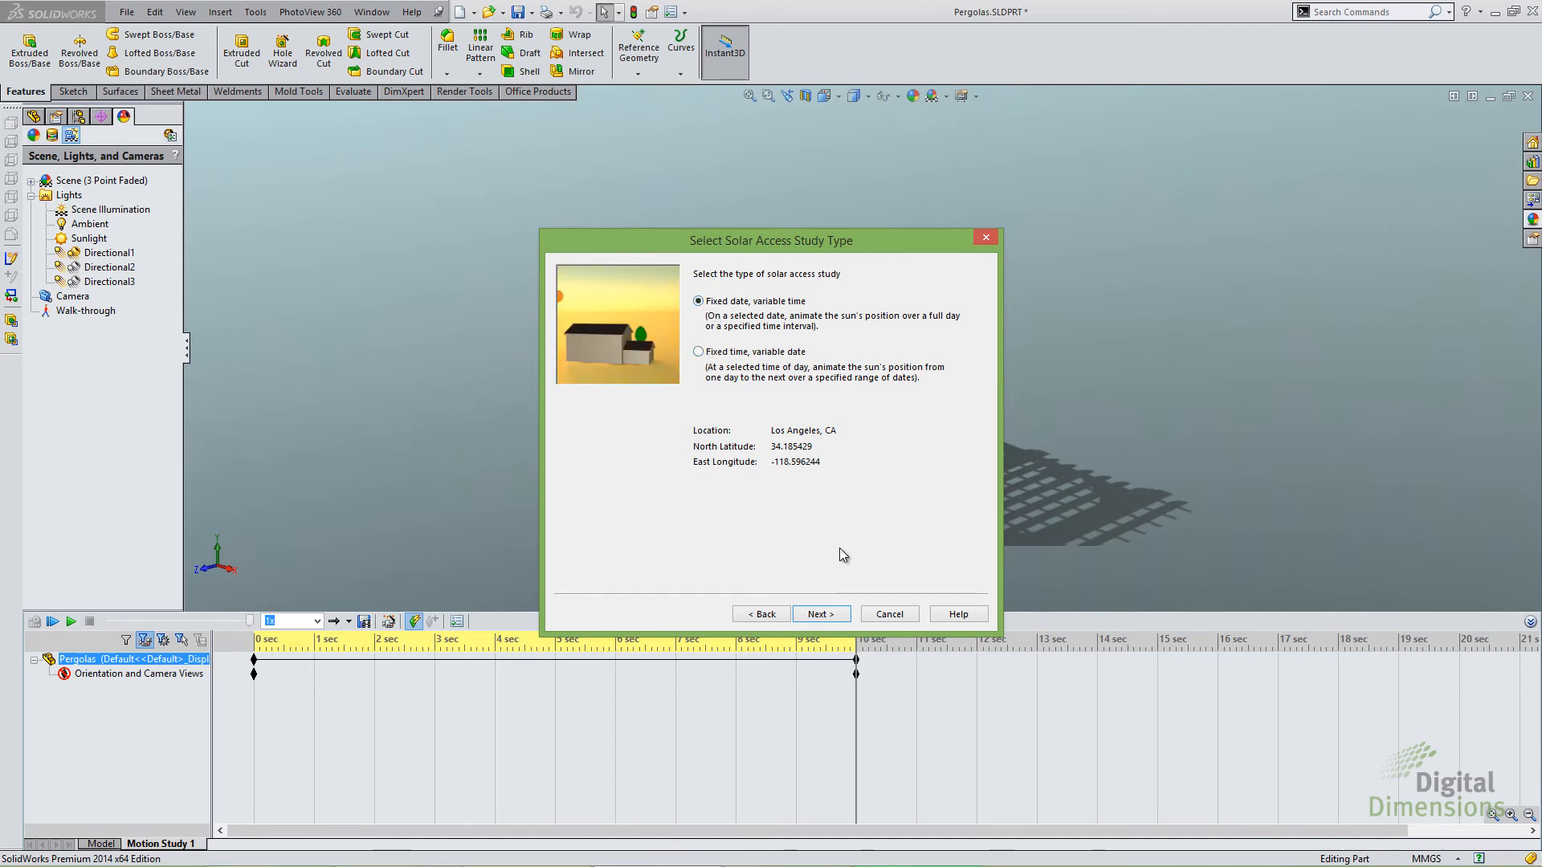
left_click(807, 619)
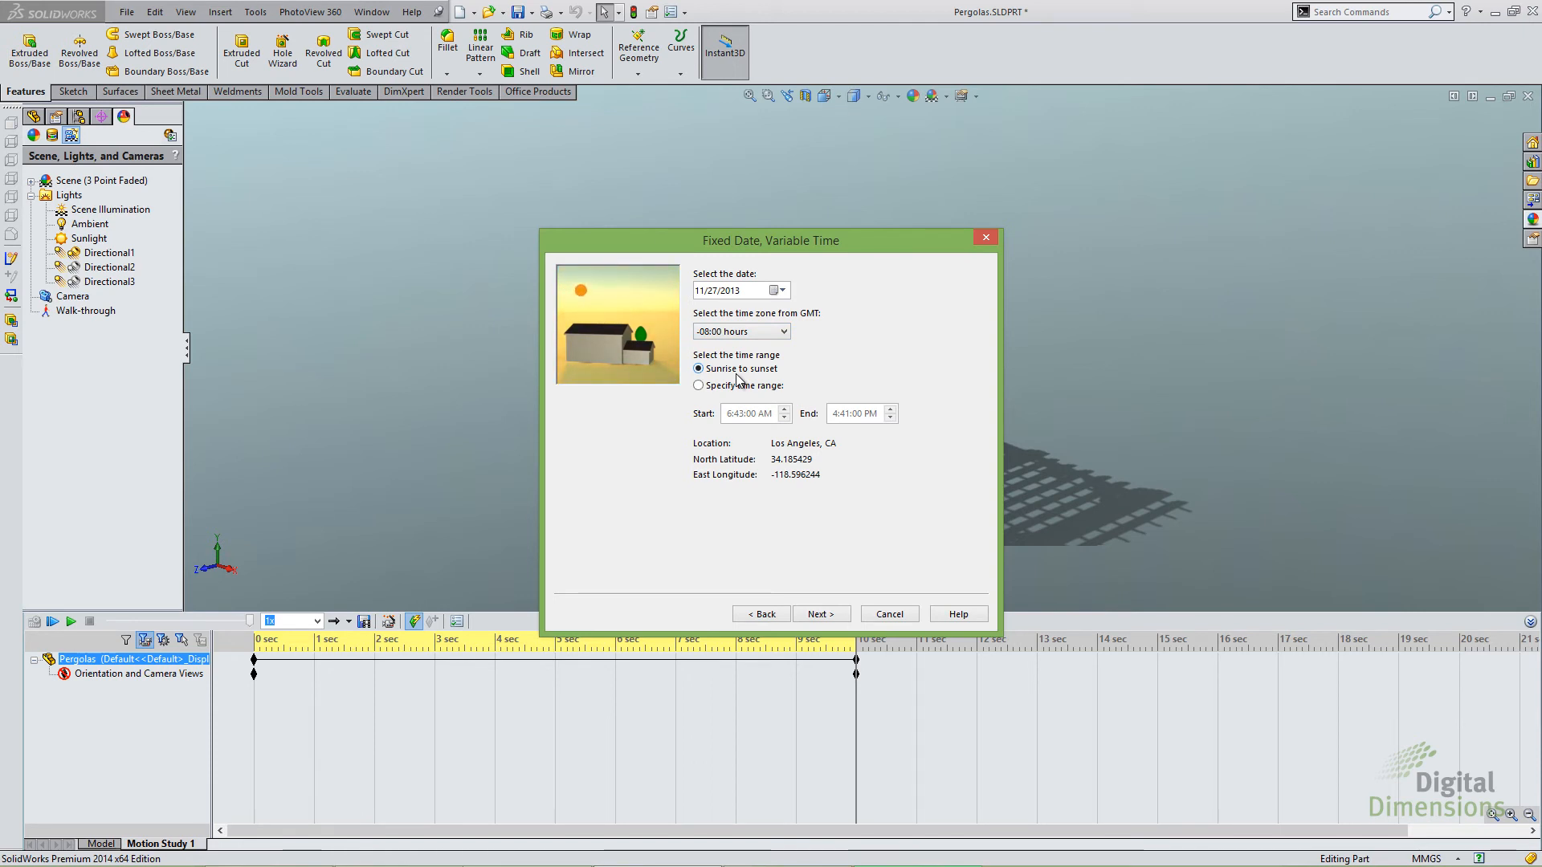
Step: Accept the sunrise-to-sunset time range, set the animation start time to 0 seconds and finish the solar access study
left_click(819, 614)
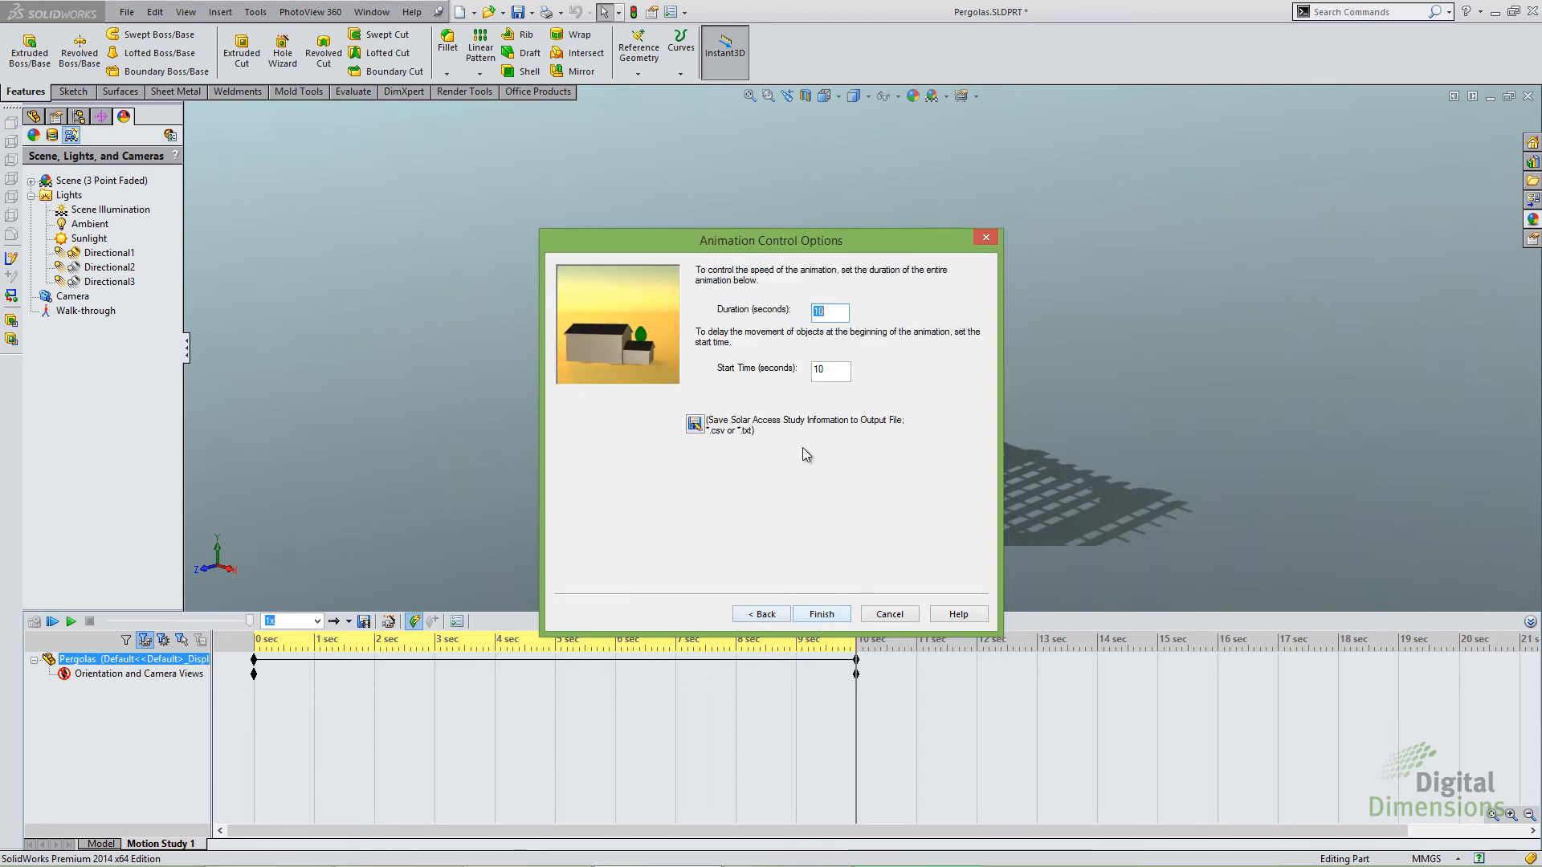
double_click(834, 370)
type("0")
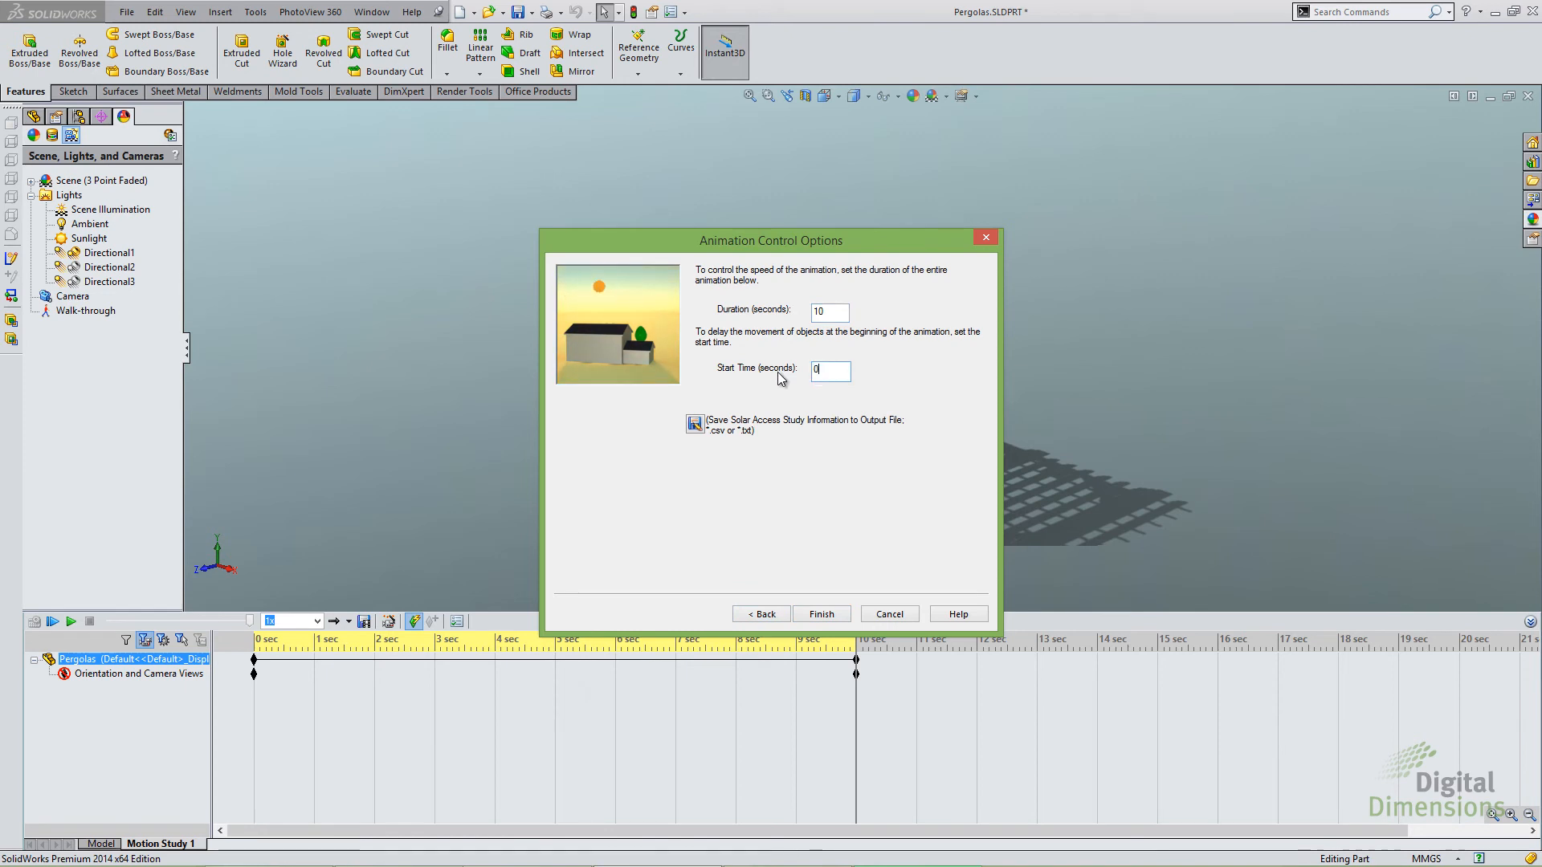
left_click(816, 615)
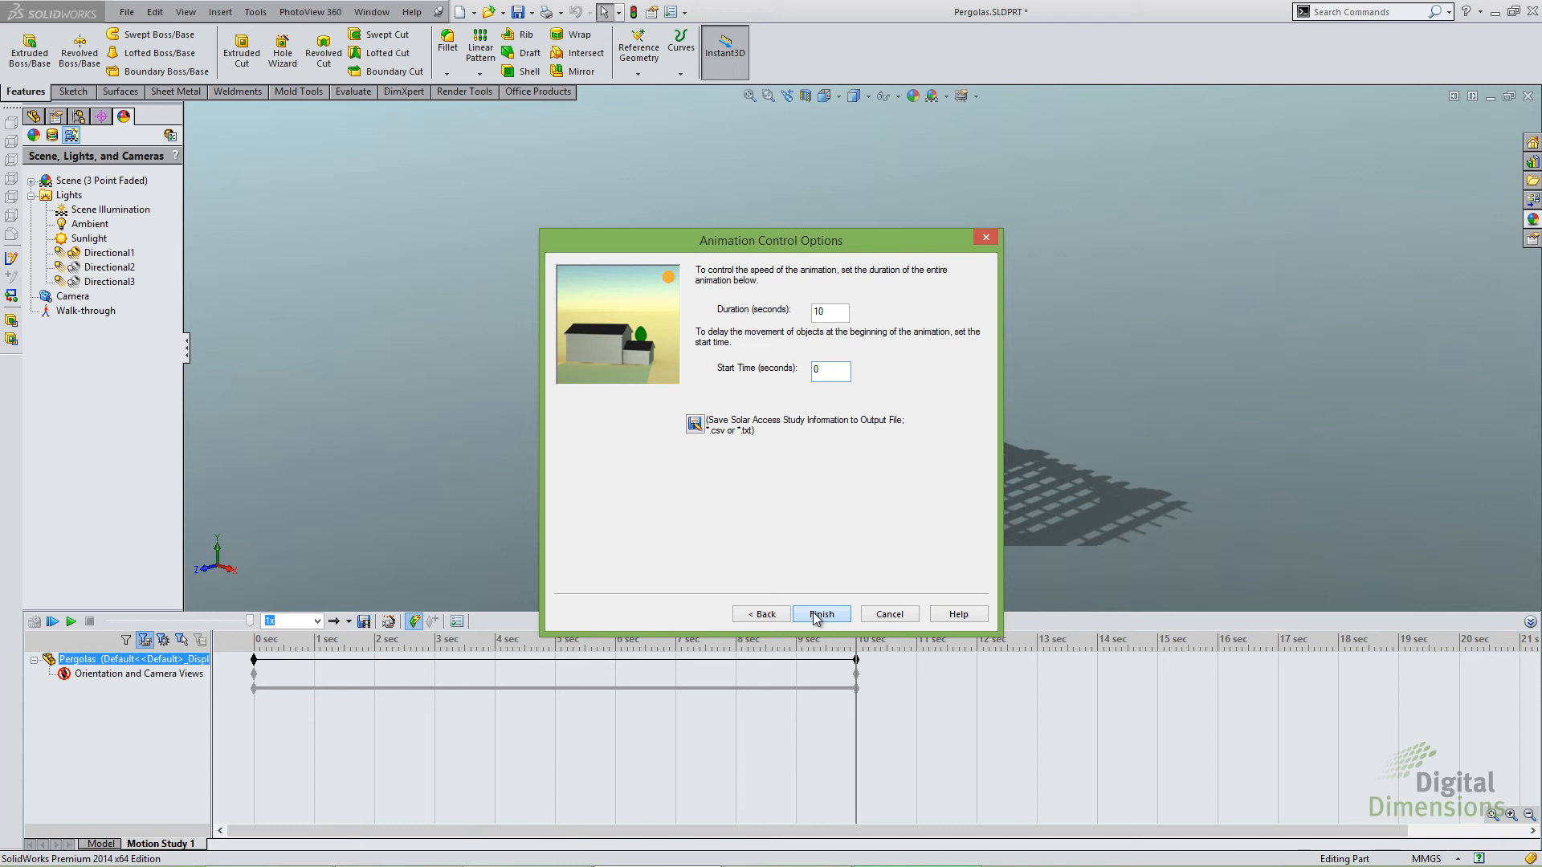
left_click(816, 616)
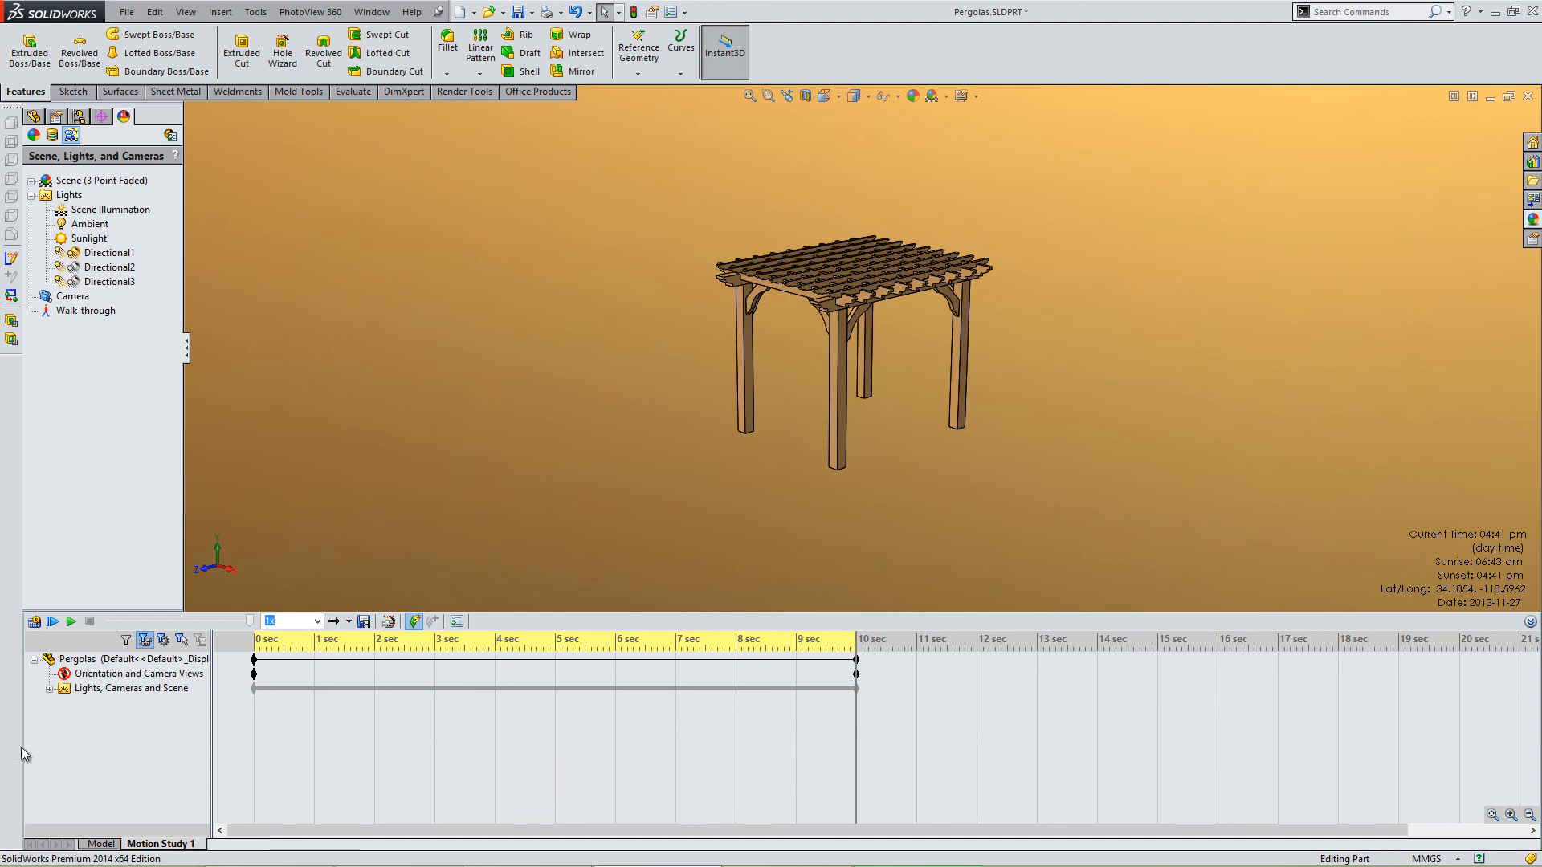
Step: Play the solar access animation from the start and switch to the SolidWorks Fundamentals presentation in PowerPoint
left_click(53, 622)
key("alt+Tab")
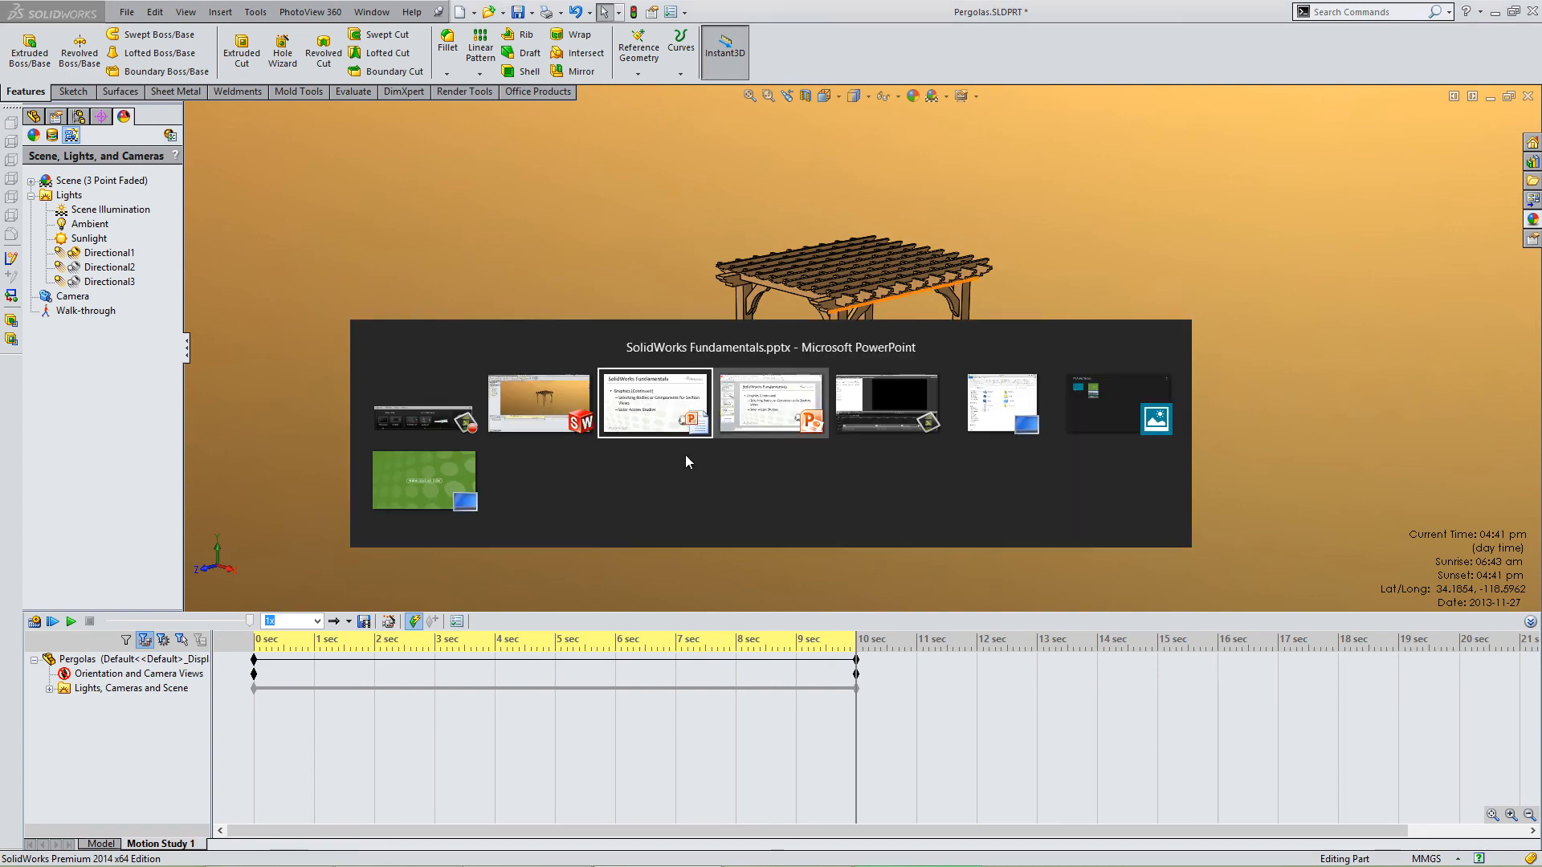